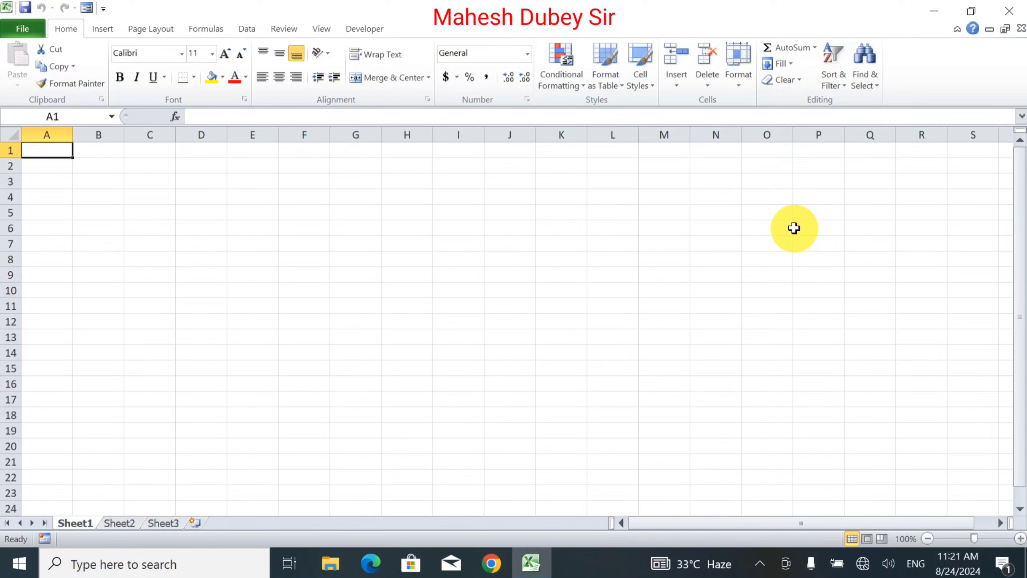
Enter the title "Business Account Ledger" in cell A1.
text(Bu)
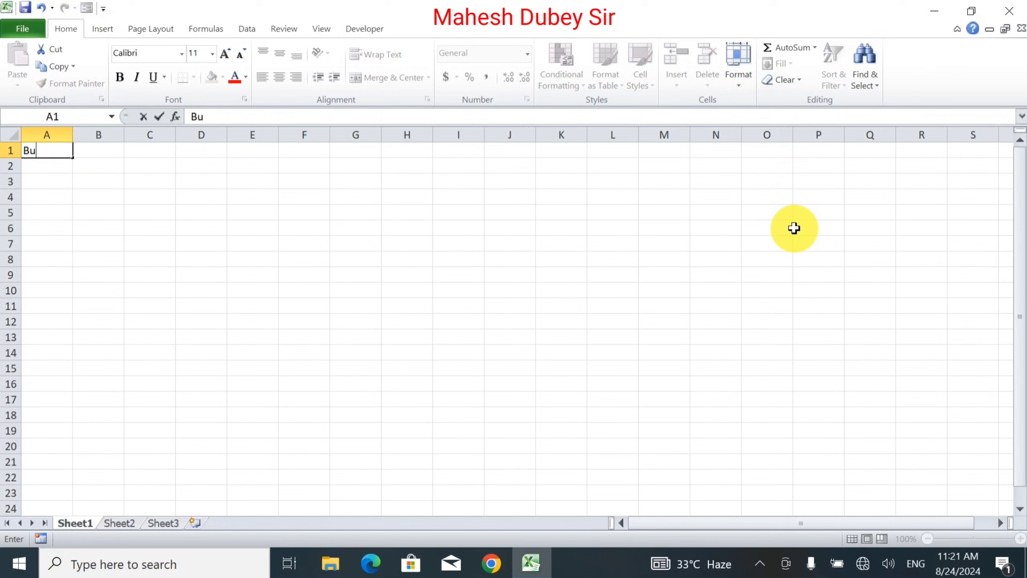
text(siness Accoun)
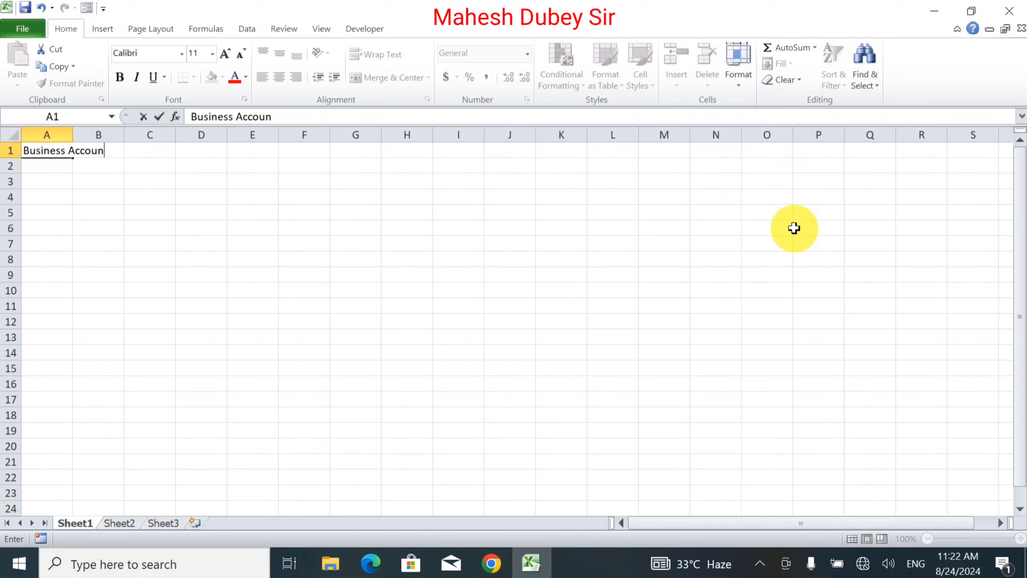
text(t Ledger)
key(Return)
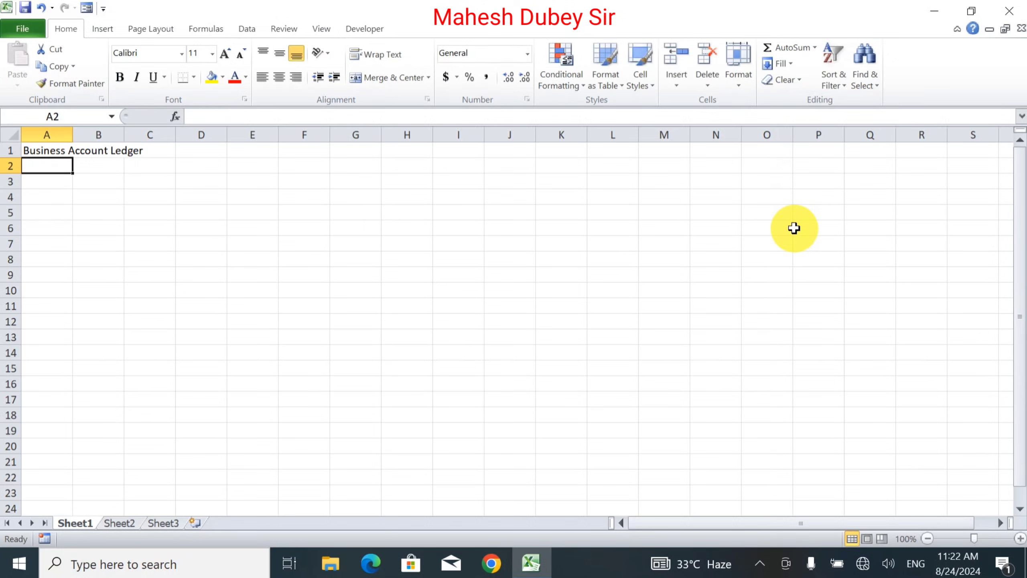
key(Return)
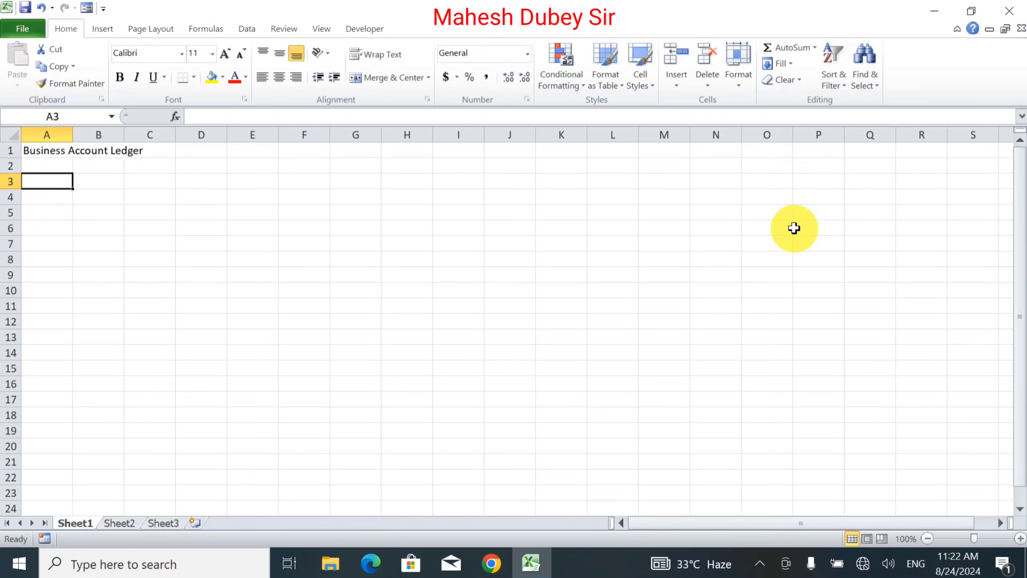
key(Up)
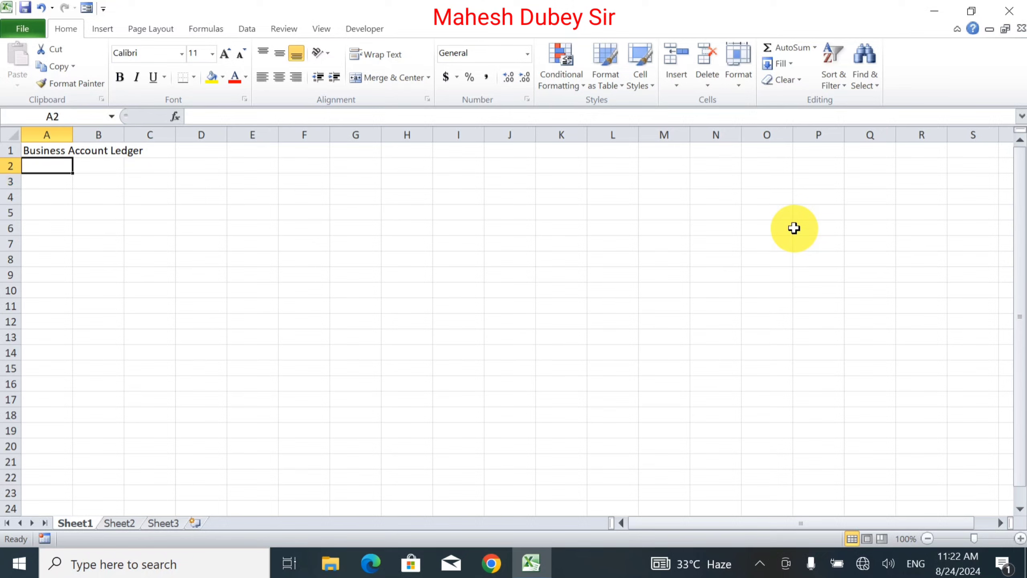
key(Down)
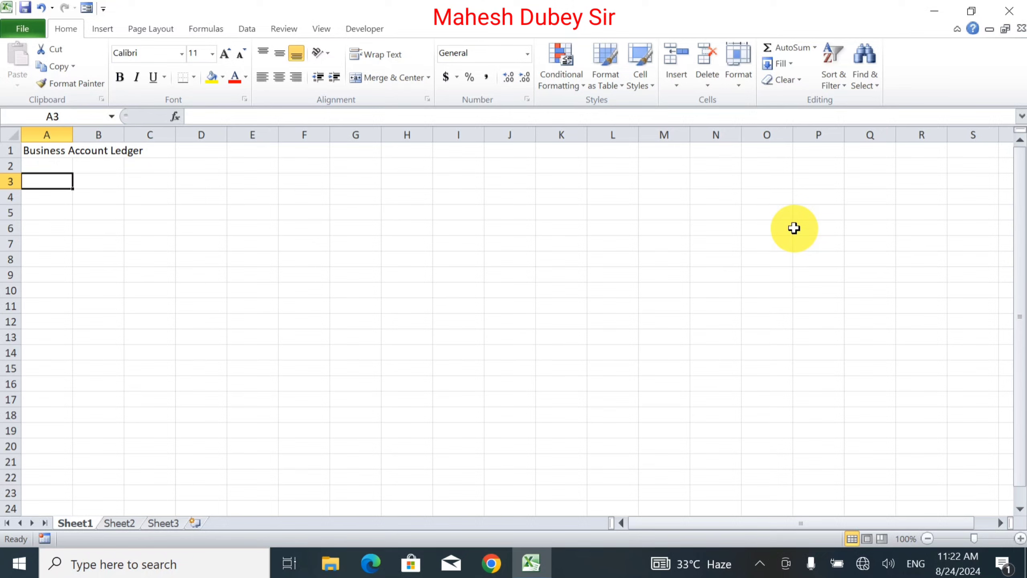
Enter the column header "Transiction Date" in cell A3.
text(S)
key(BackSpace)
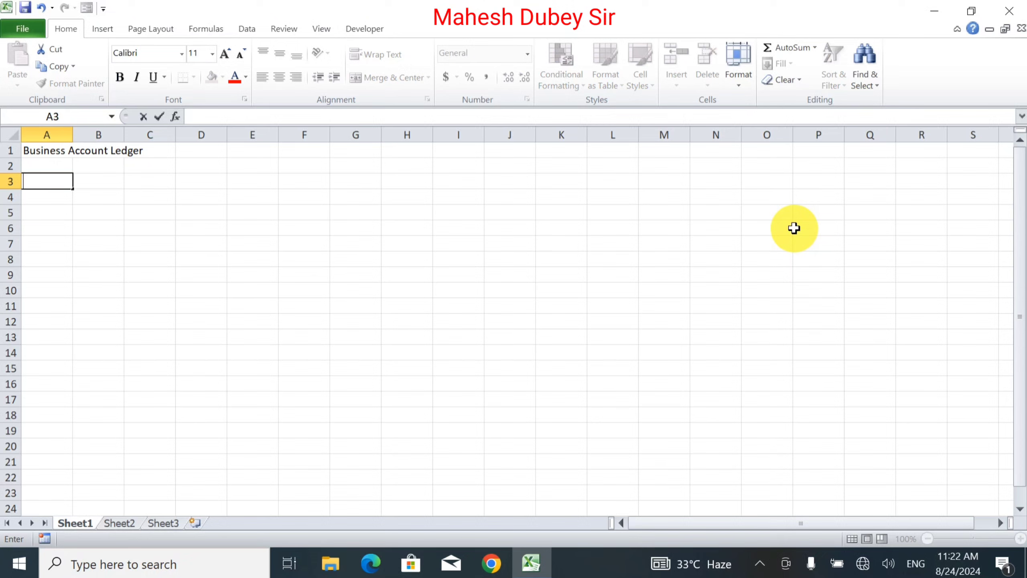
text(Date)
key(Home)
text(Tran)
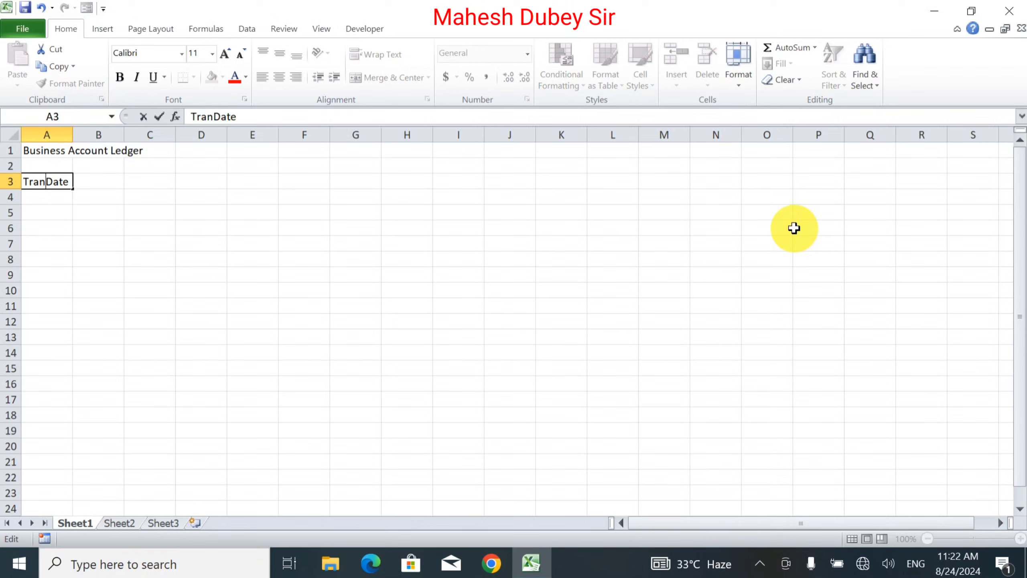
text(siction Dat)
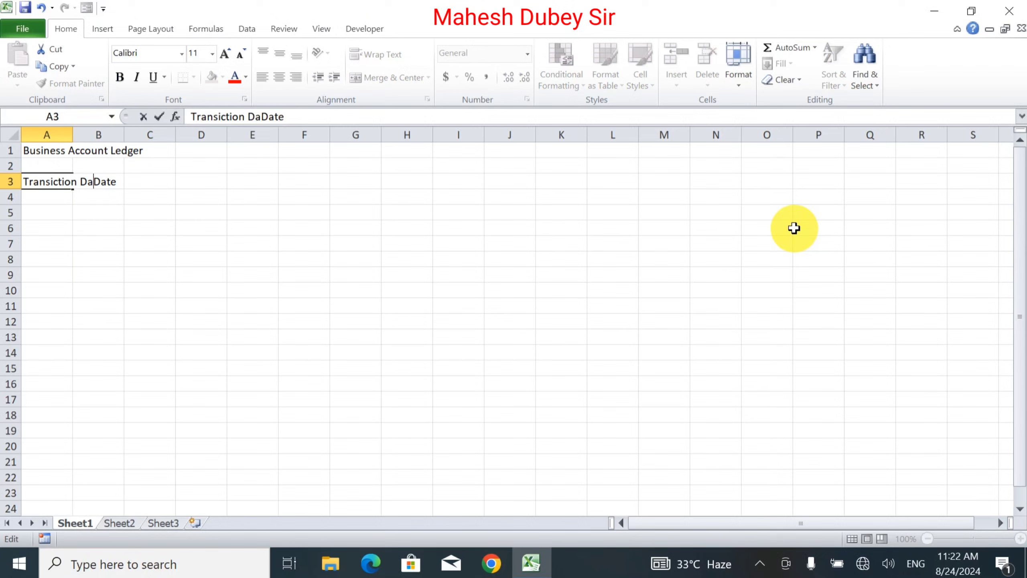
text(e)
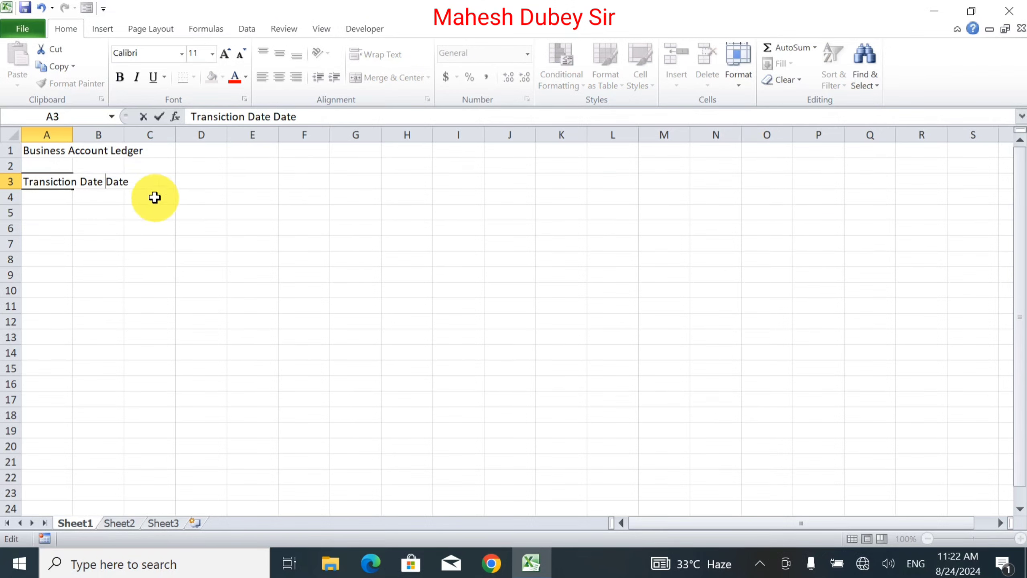
key(BackSpace)
key(BackSpace)
key(BackSpace)
key(BackSpace)
key(BackSpace)
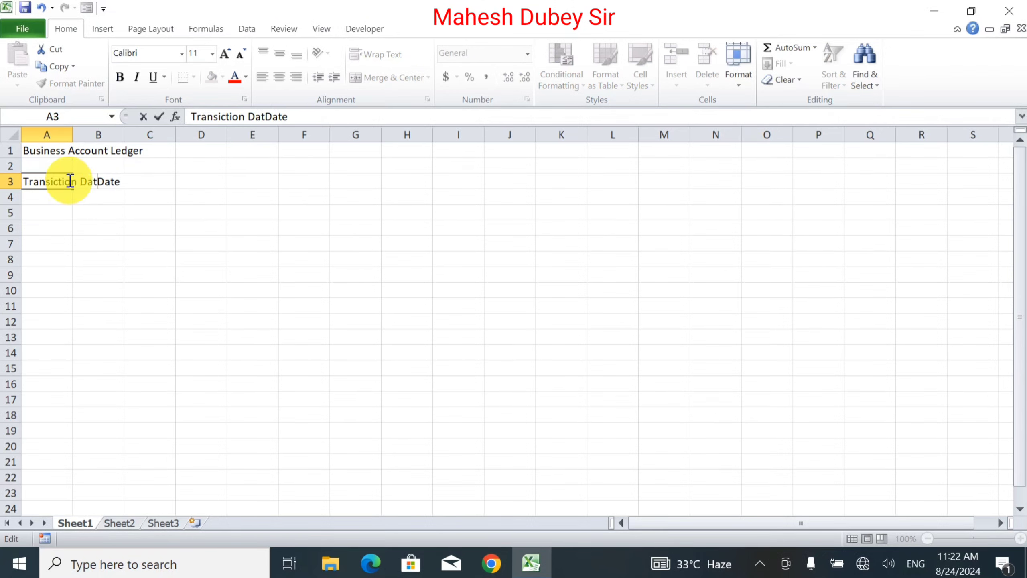
Run a spelling check on the misspelled first word in A3 and replace it with "Transaction".
double_click(45, 181)
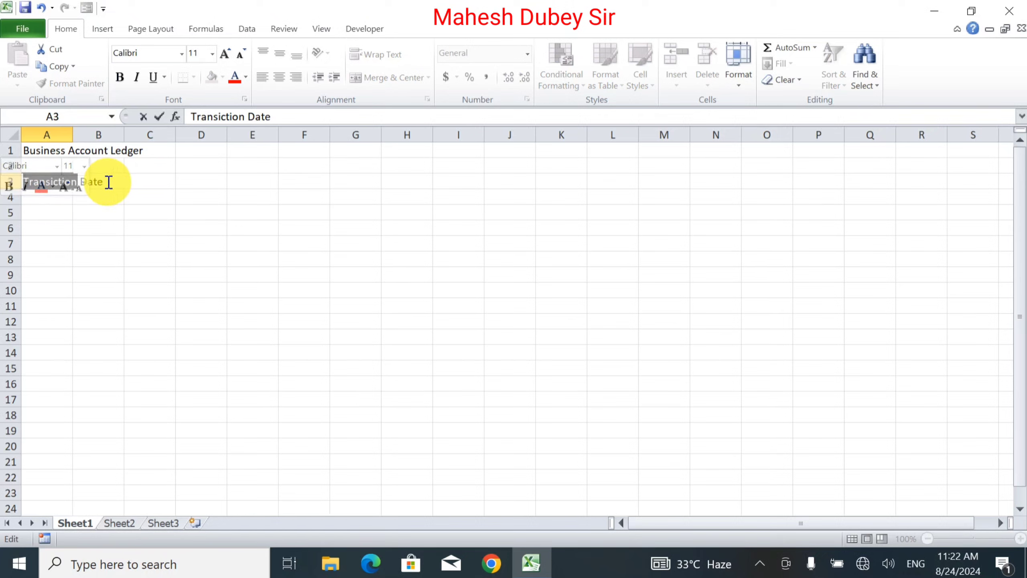
key(F7)
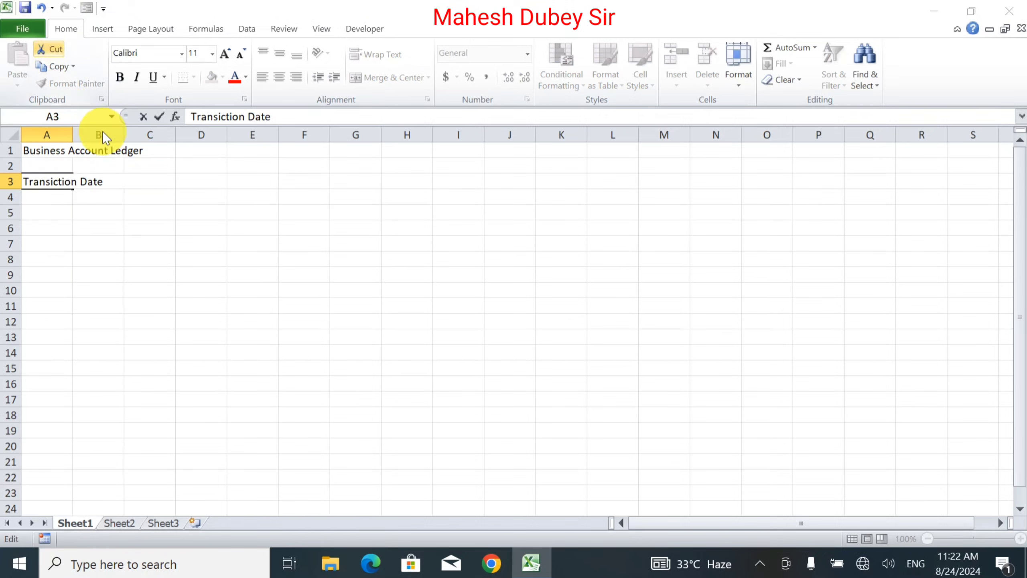
click(598, 257)
double_click(598, 255)
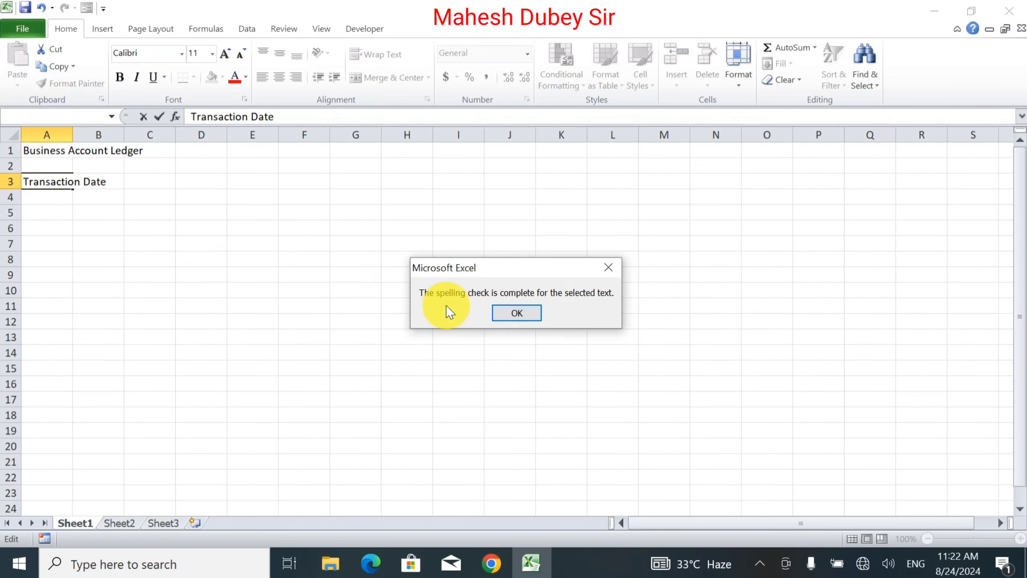
click(526, 313)
key(Tab)
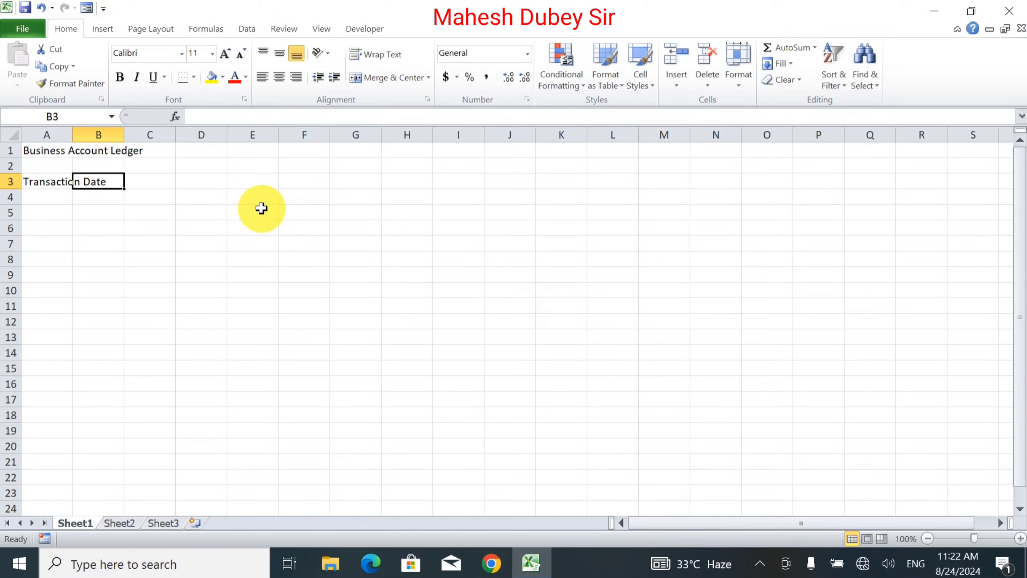
Enter the column header "Refrence No" in cell B3.
text(R)
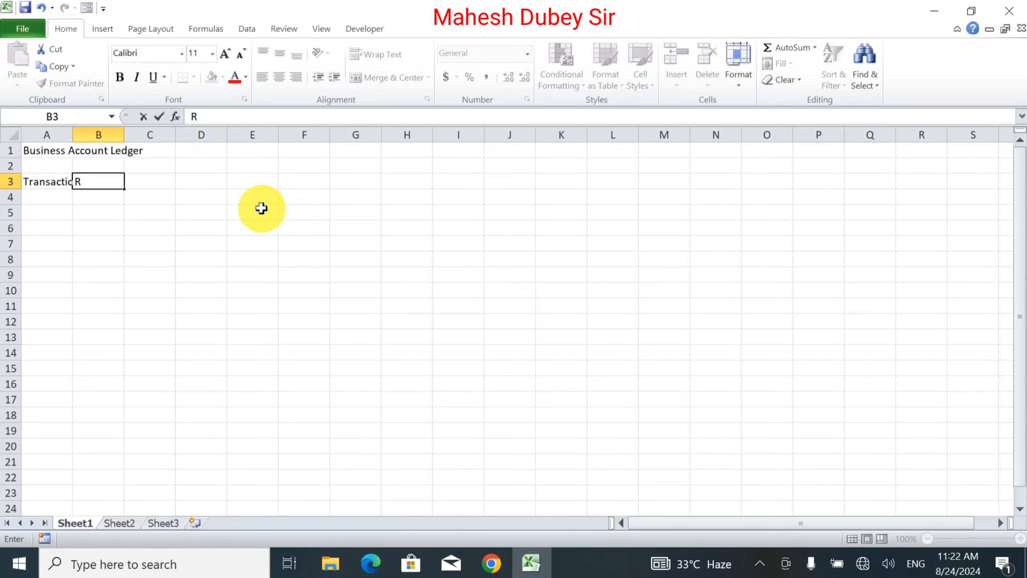
text(e)
text(fre)
key(BackSpace)
text(rence)
key(Tab)
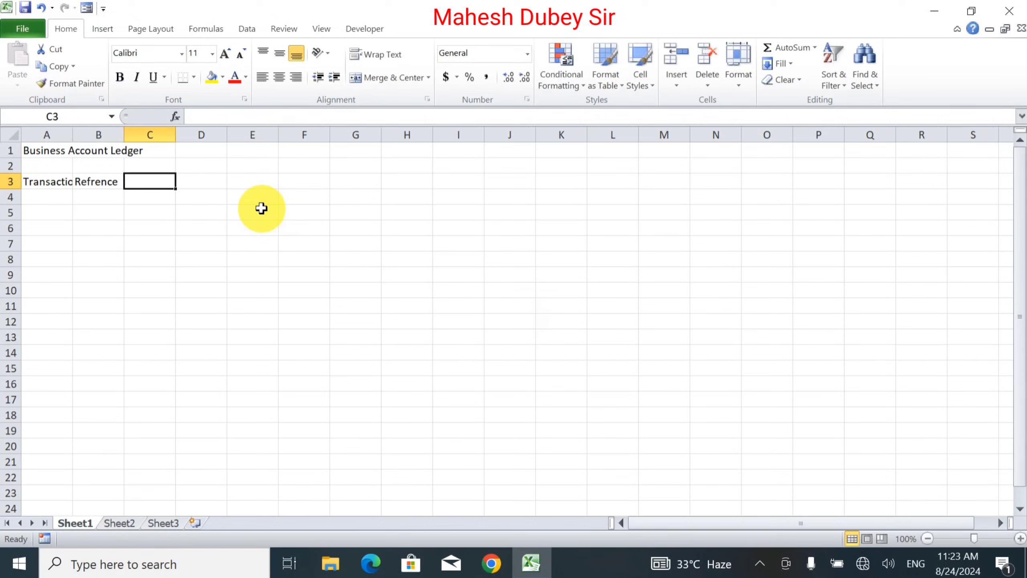
key(Left)
key(F2)
text(N)
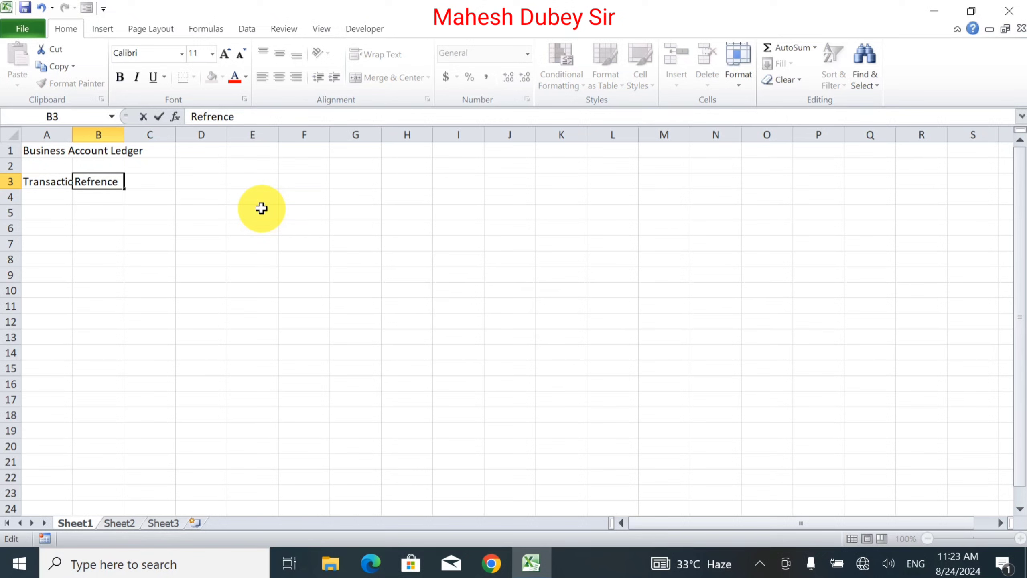
text(o)
key(Tab)
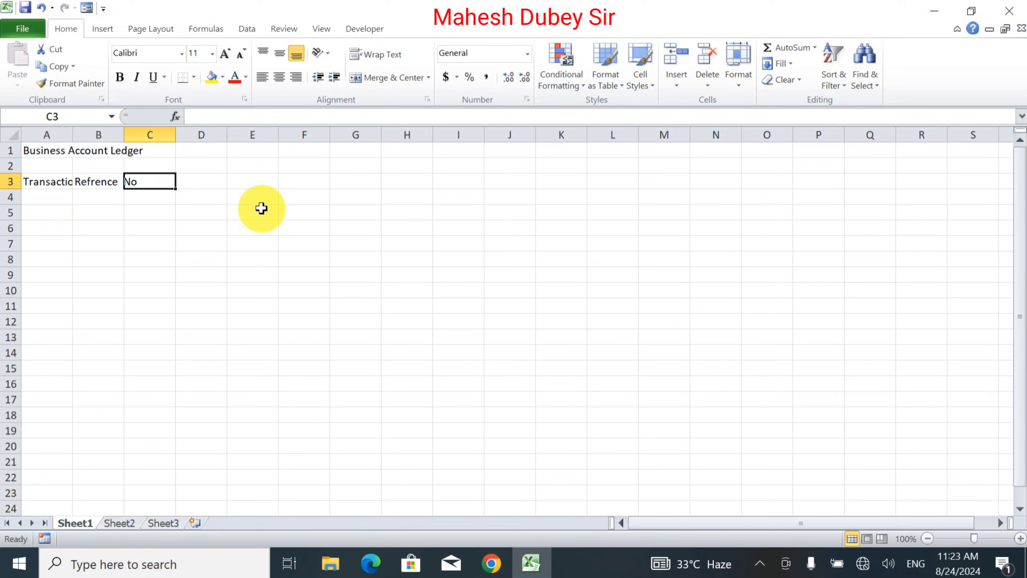
Enter the column headers "Description", "Debit/Credit" and "Closing Balance" in cells C3 to E3.
text(Desc)
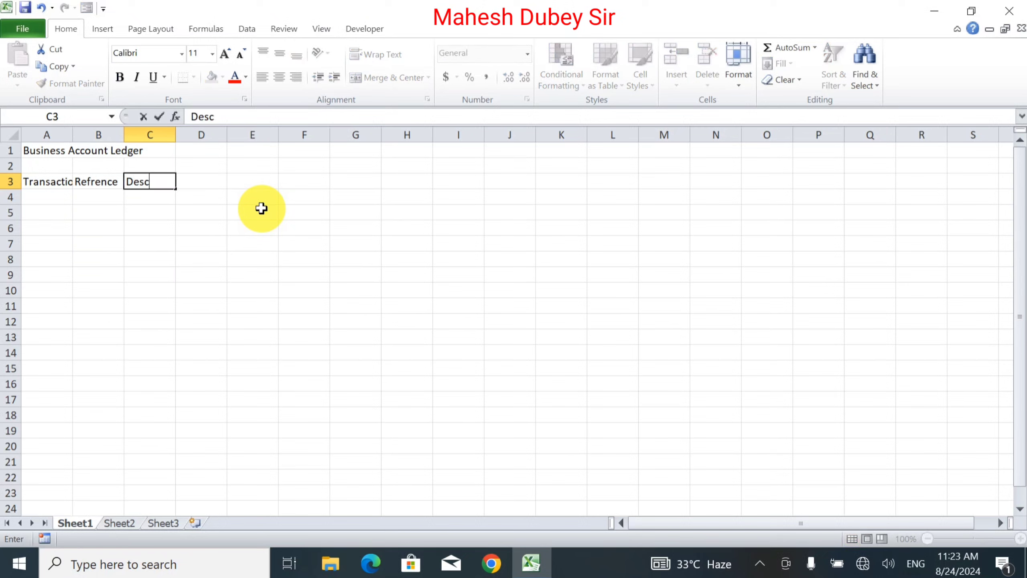
text(ription)
key(Tab)
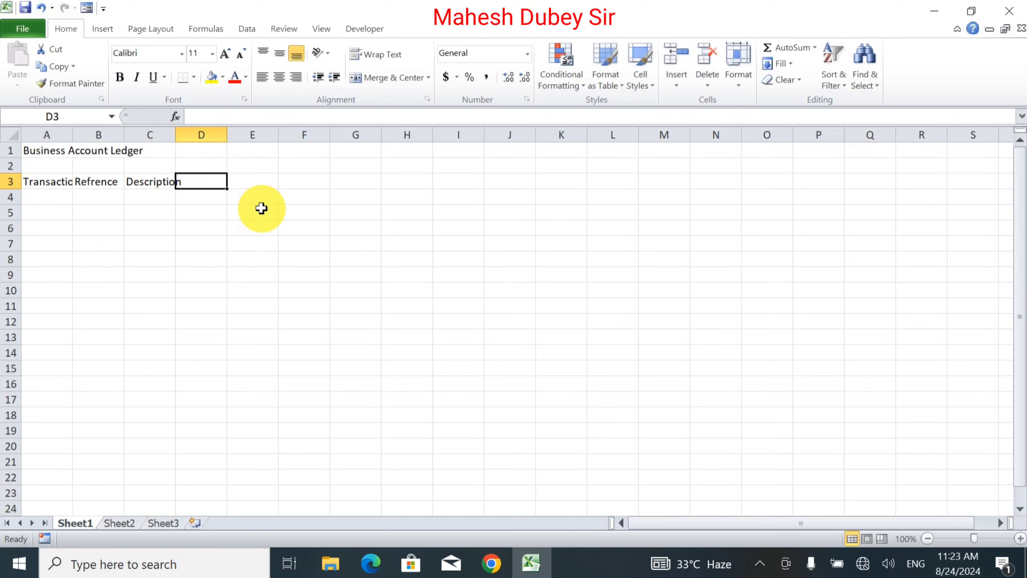
text(Da)
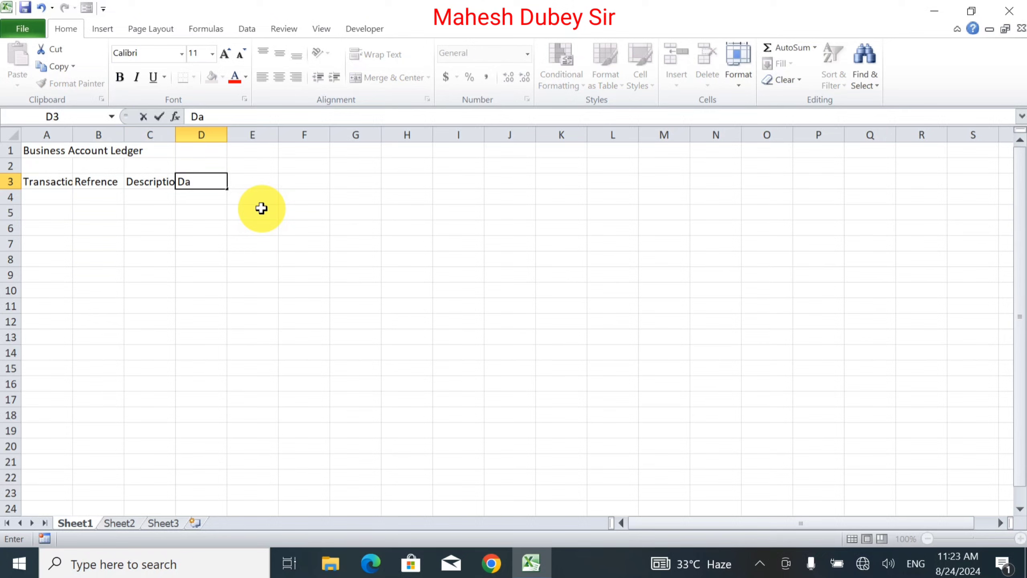
key(BackSpace)
text(ebit/Cre)
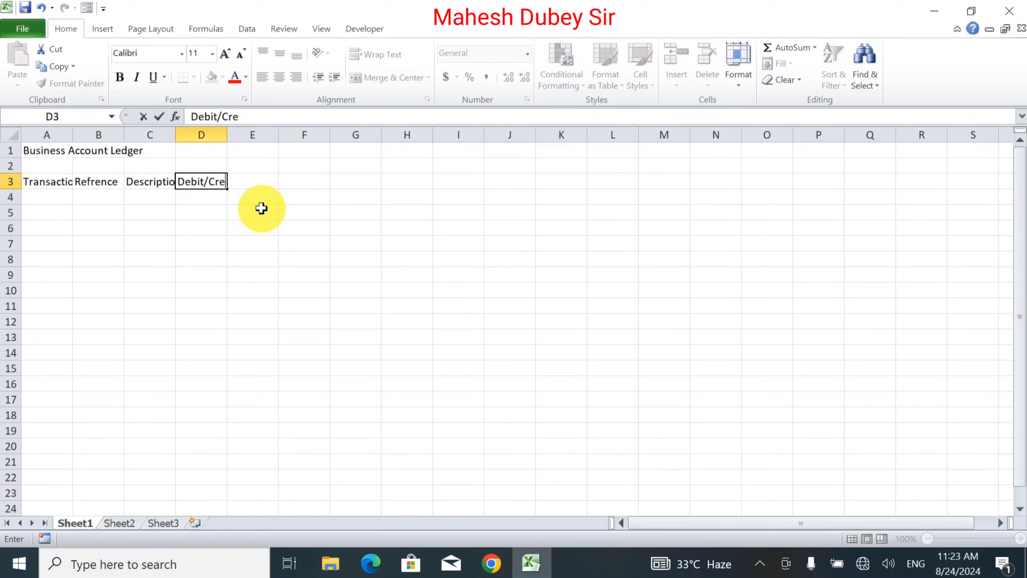
text(dit)
key(Tab)
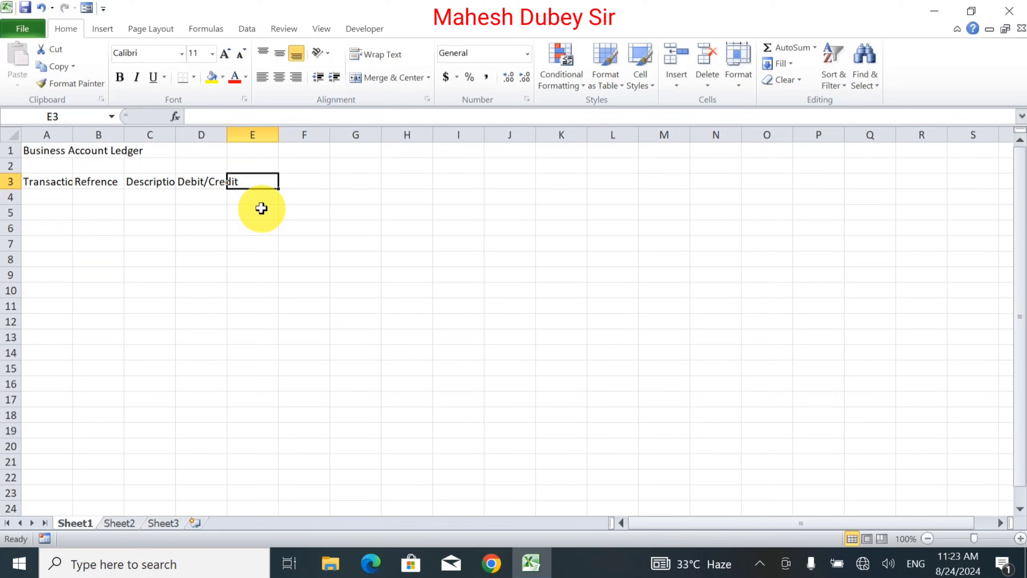
text(Closi)
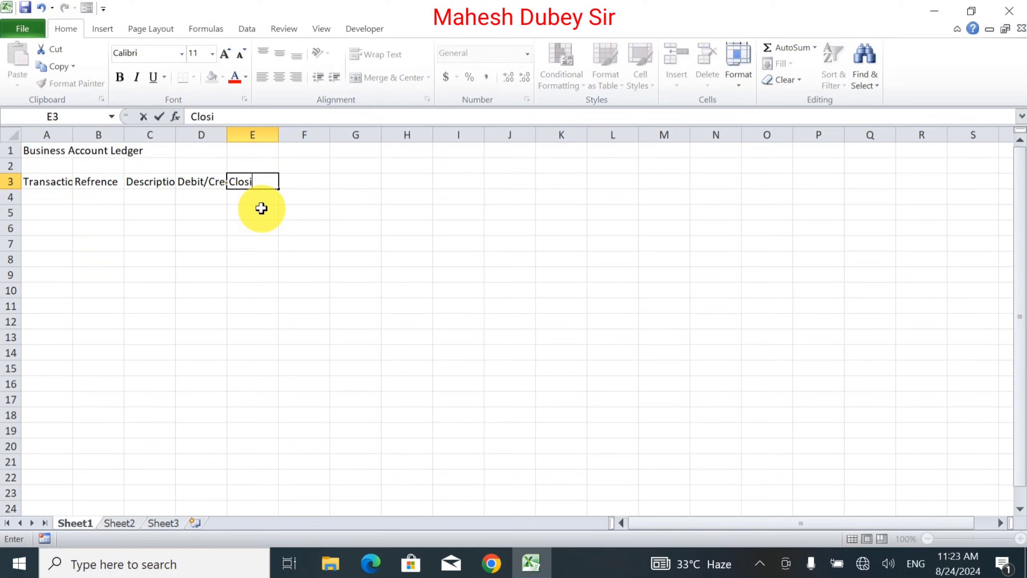
text(ng Balance)
key(Return)
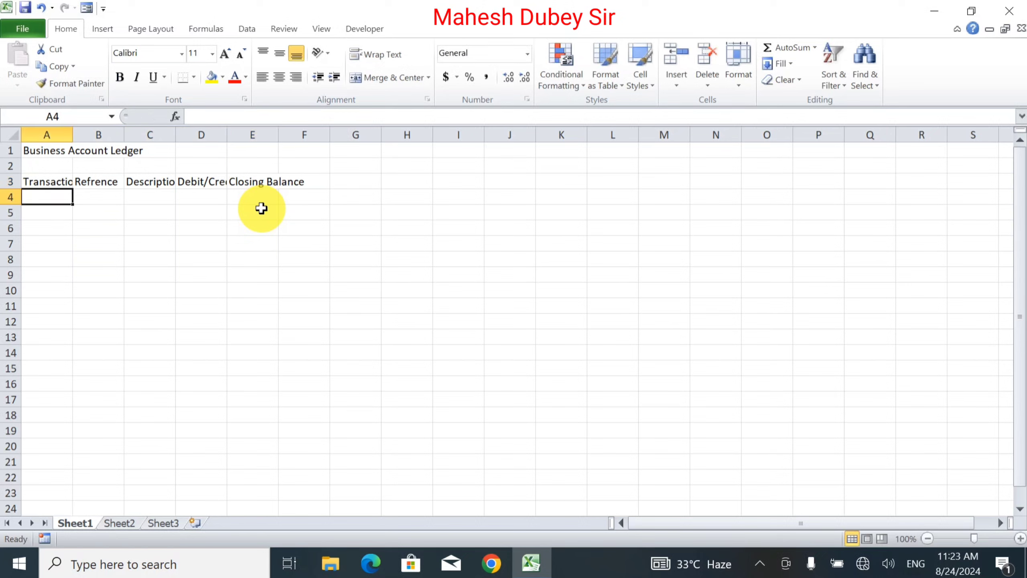
Merge and center the ledger title across cells A1 to E1.
click(51, 147)
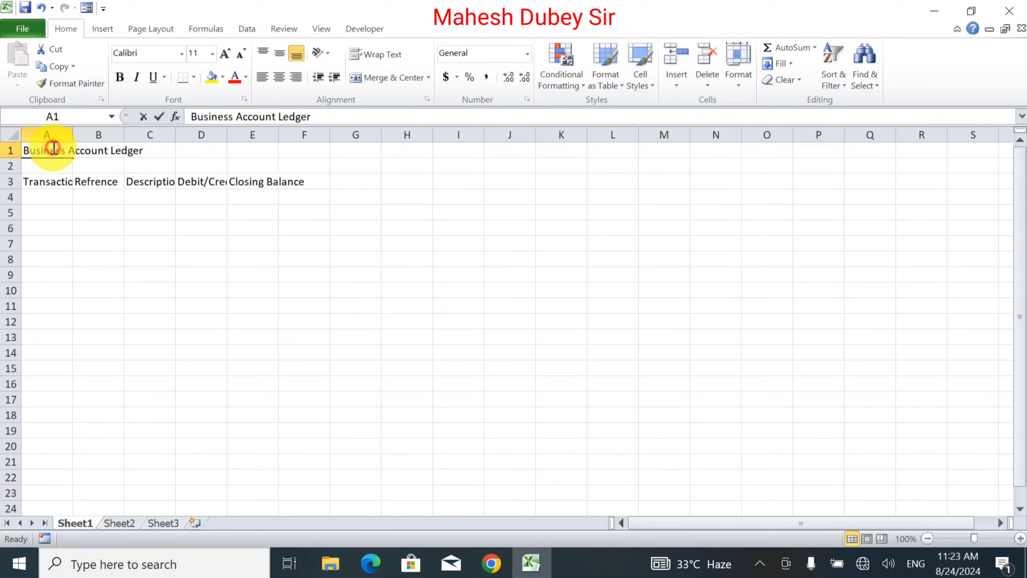
click(172, 180)
drag(48, 149, 252, 141)
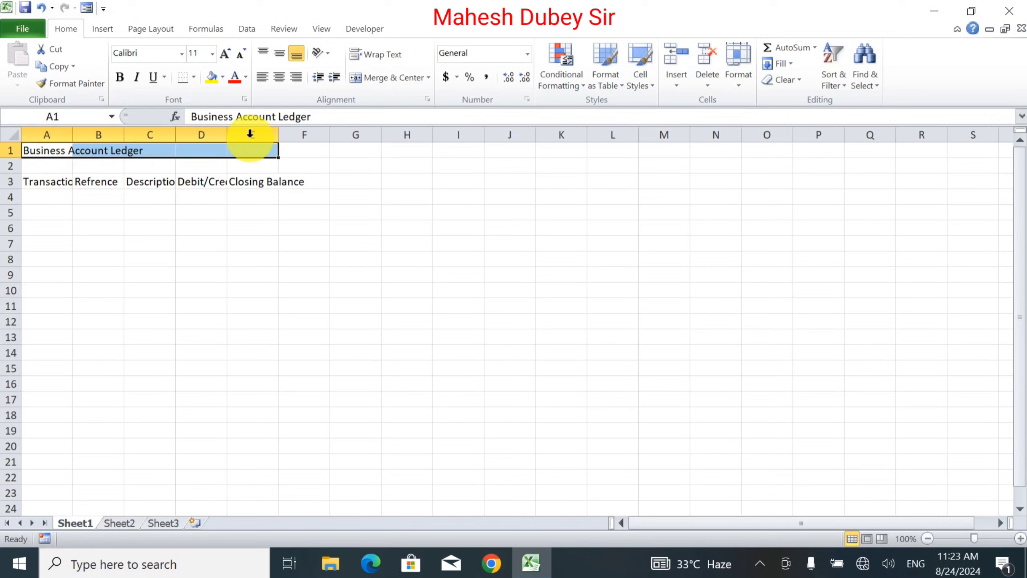
click(385, 76)
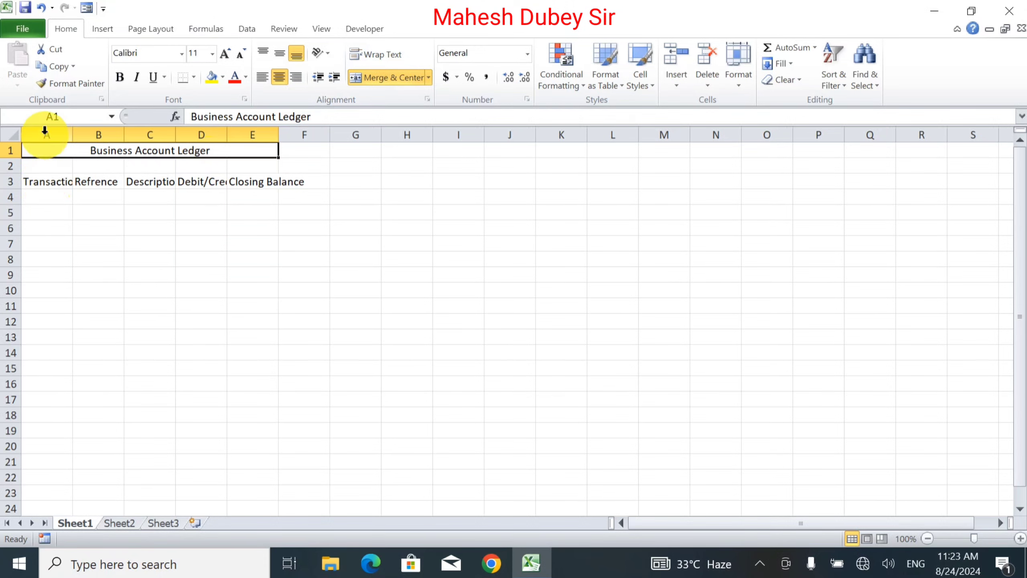
Autofit the widths of columns A to E to their header text.
drag(44, 131, 256, 133)
click(267, 135)
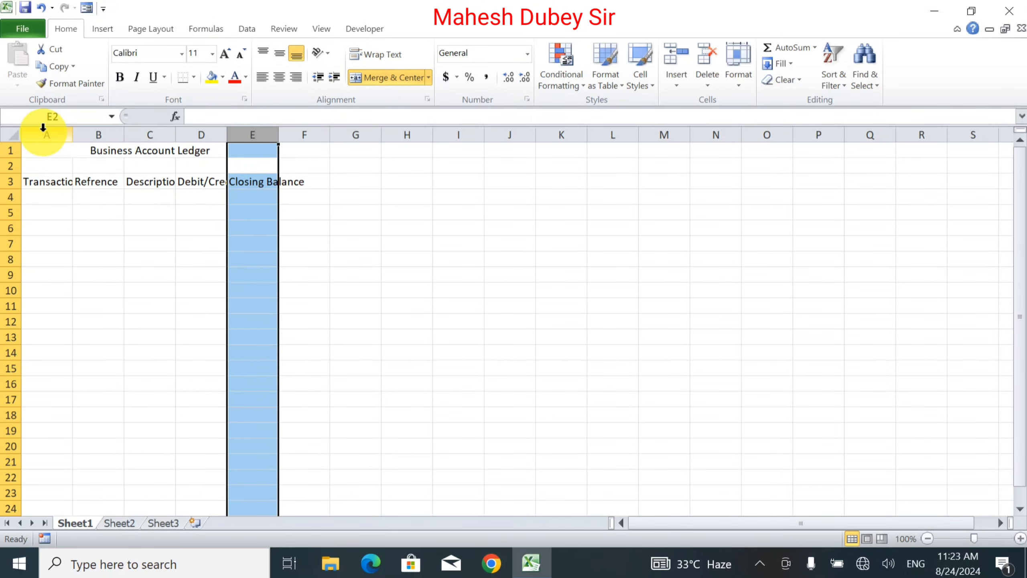
drag(43, 127, 287, 128)
double_click(278, 131)
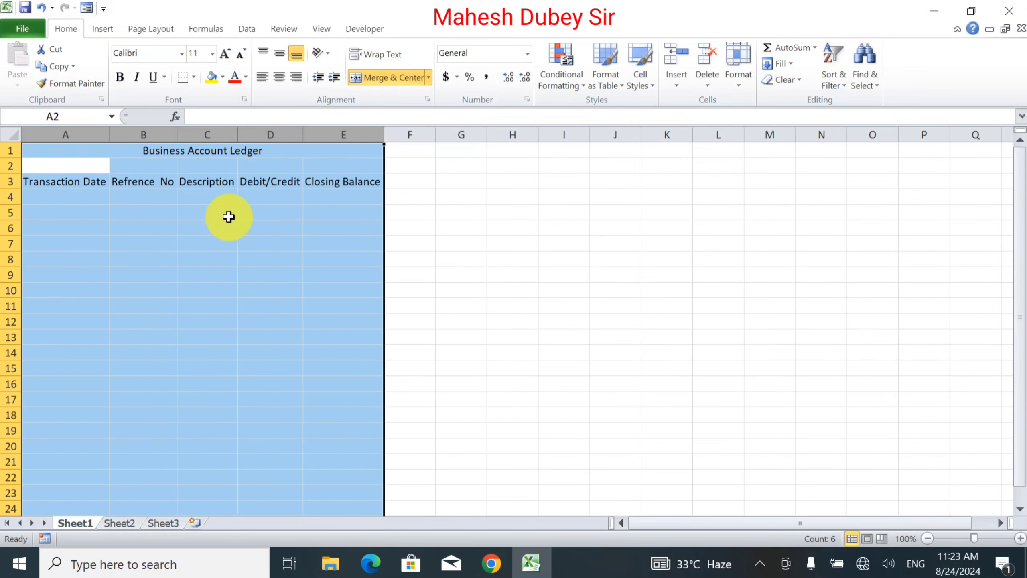
click(129, 213)
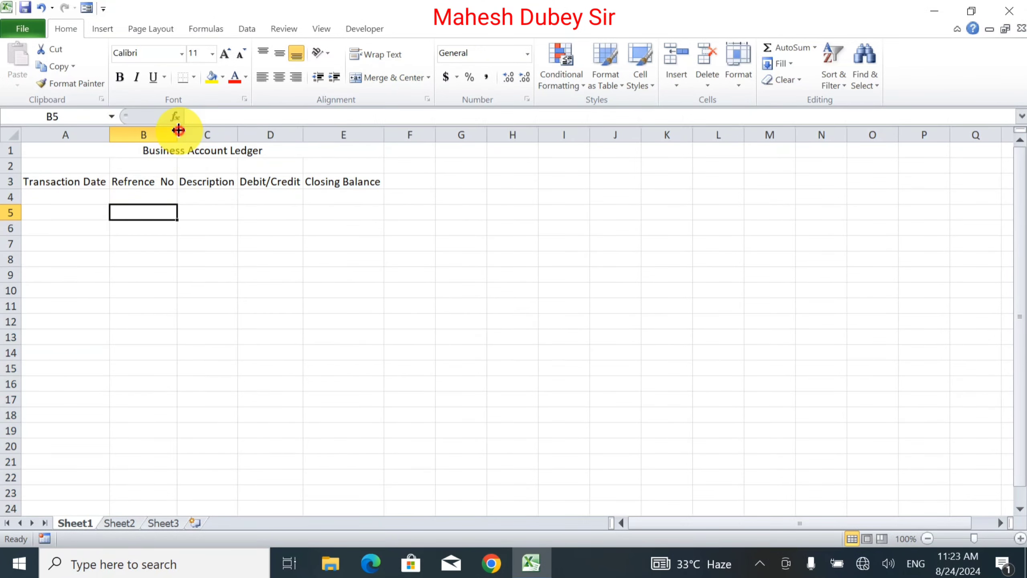
Widen the Refrence No, Description and Debit/Credit columns beyond their header text.
drag(177, 135, 316, 130)
click(280, 134)
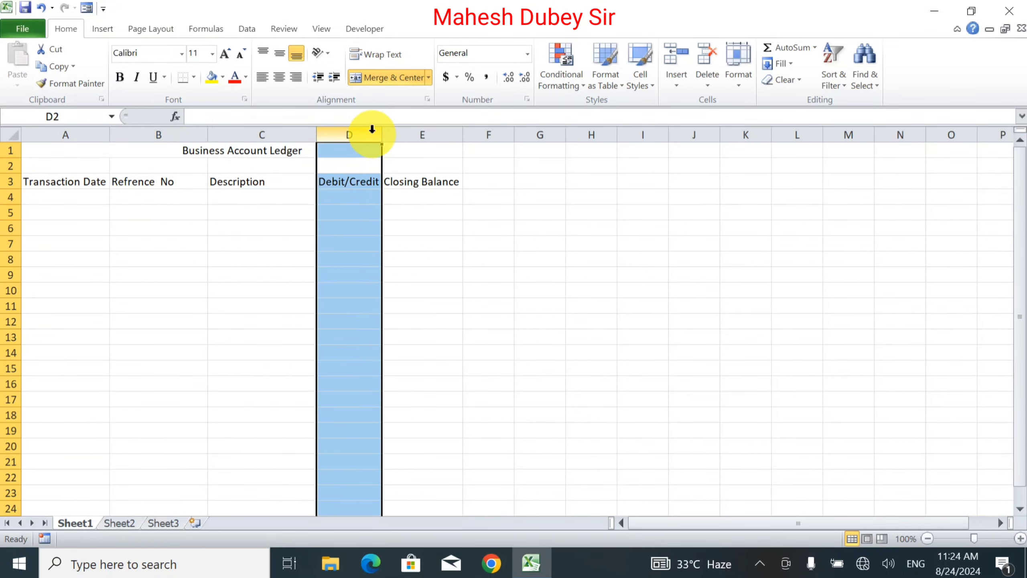
drag(381, 138, 409, 138)
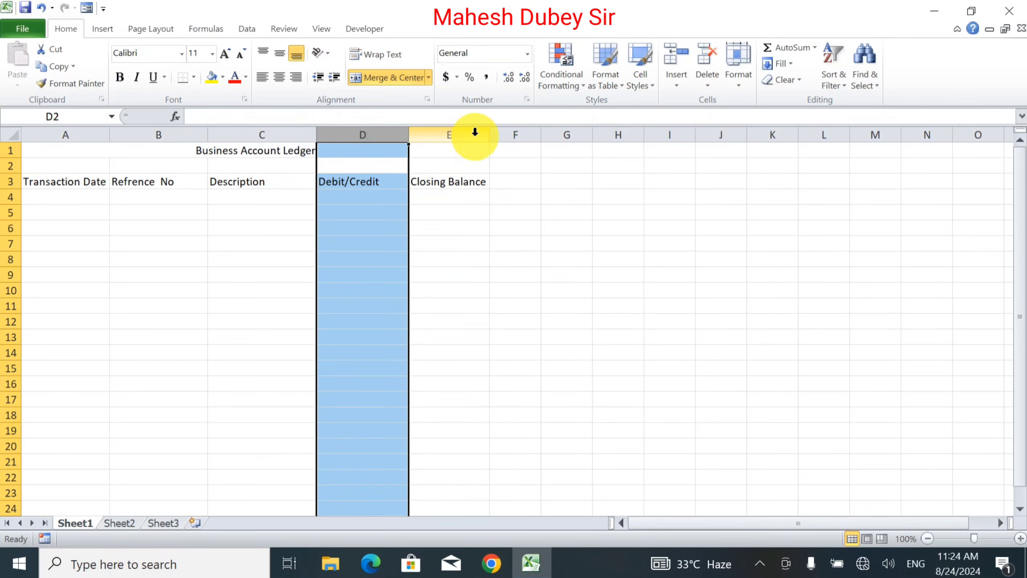
click(438, 226)
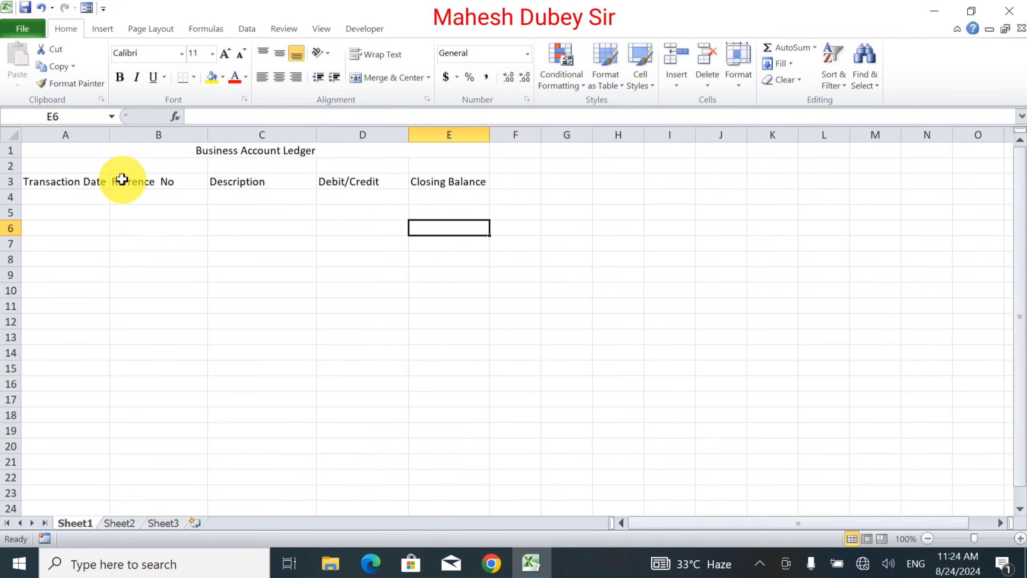
Reduce the height of the empty row 2 between the title and the column headers.
drag(10, 174, 11, 166)
click(71, 149)
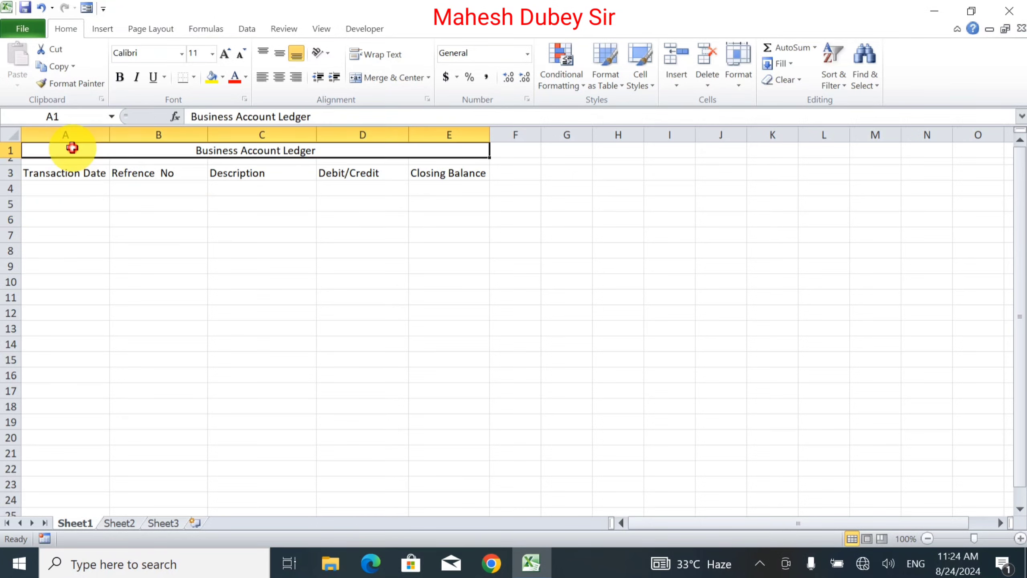
double_click(72, 151)
text(`)
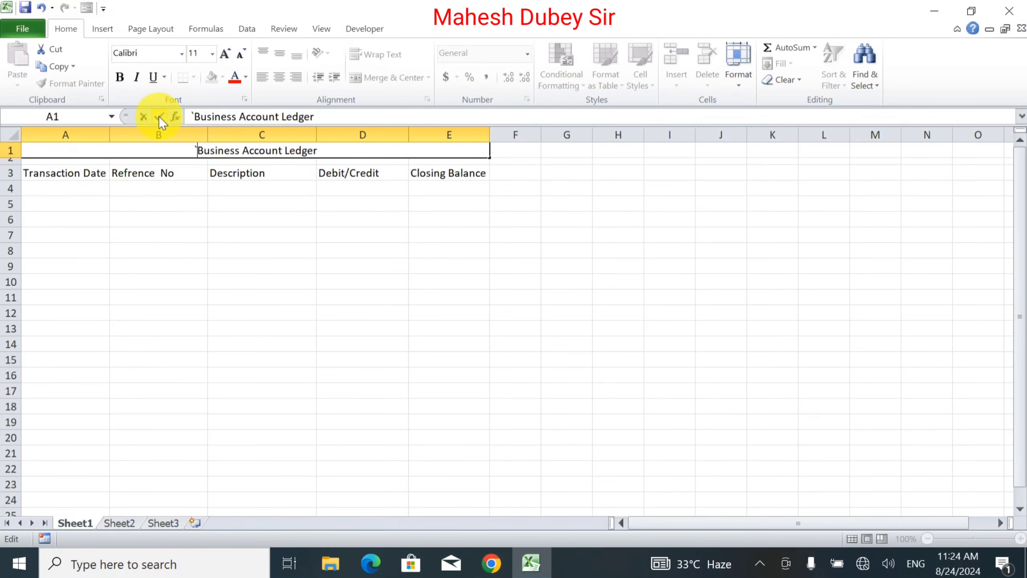
key(BackSpace)
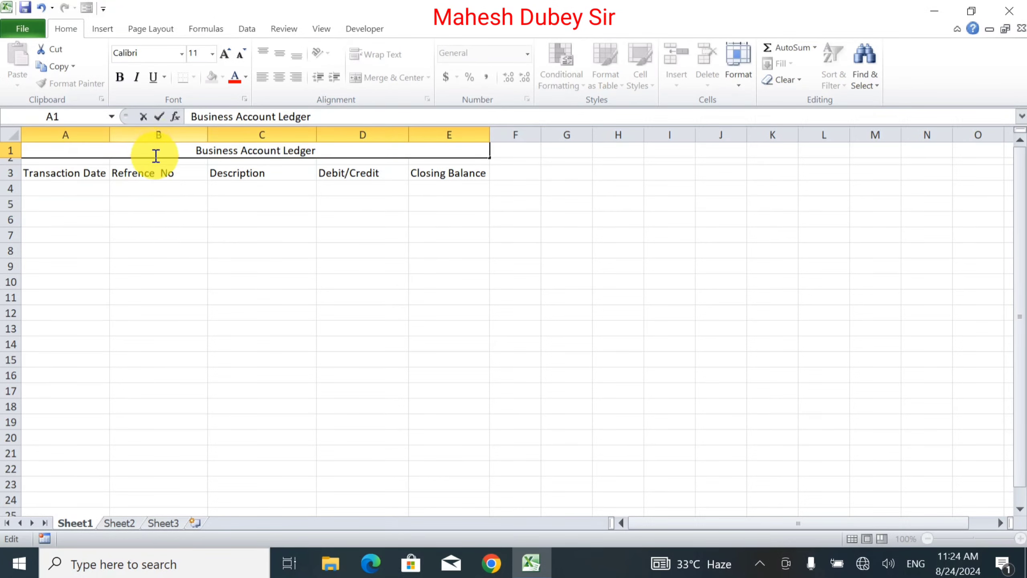
key(Escape)
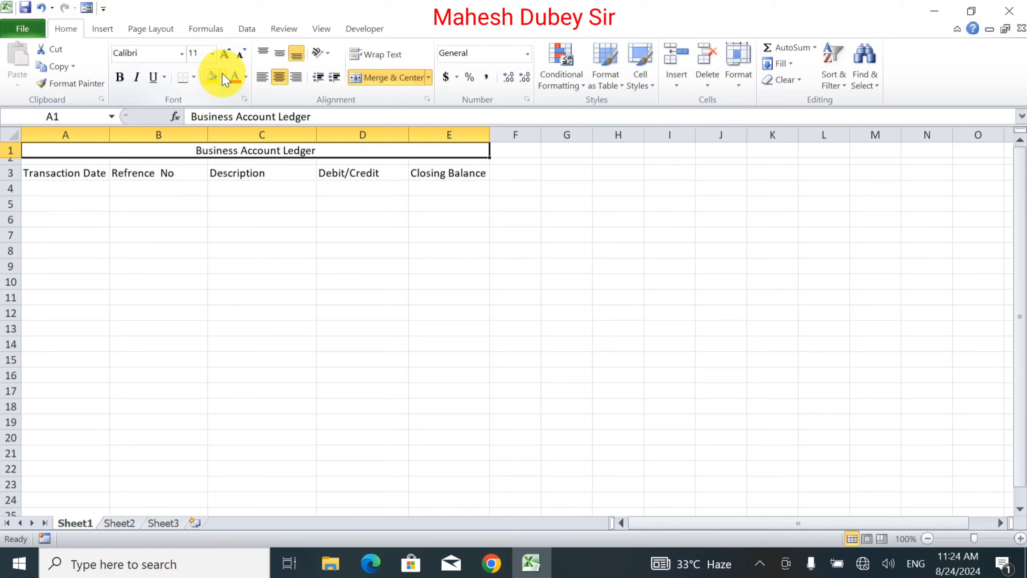
Fill the merged title cell A1 with light purple and the header cells A3 to E3 with dark red.
click(223, 77)
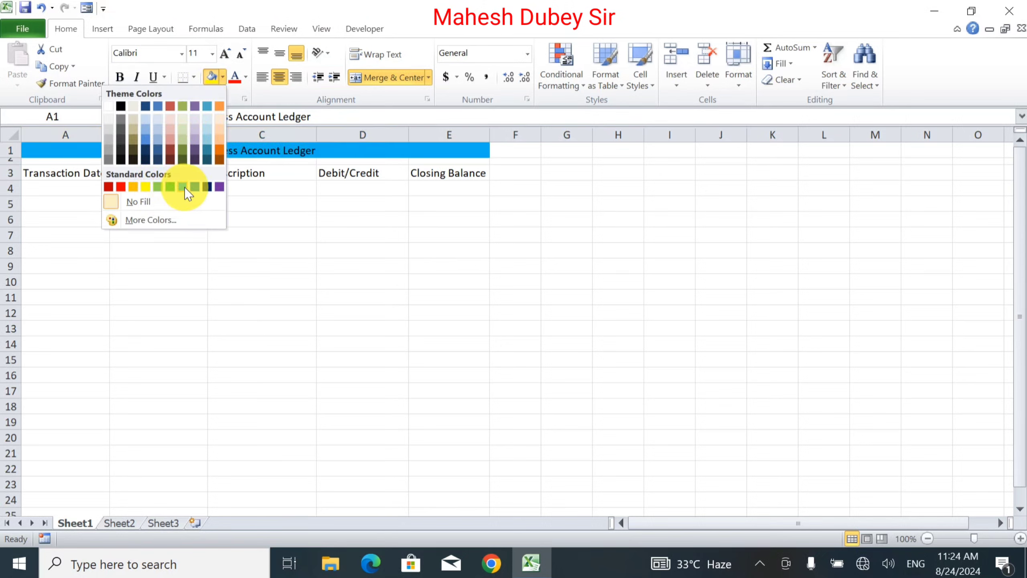
click(195, 138)
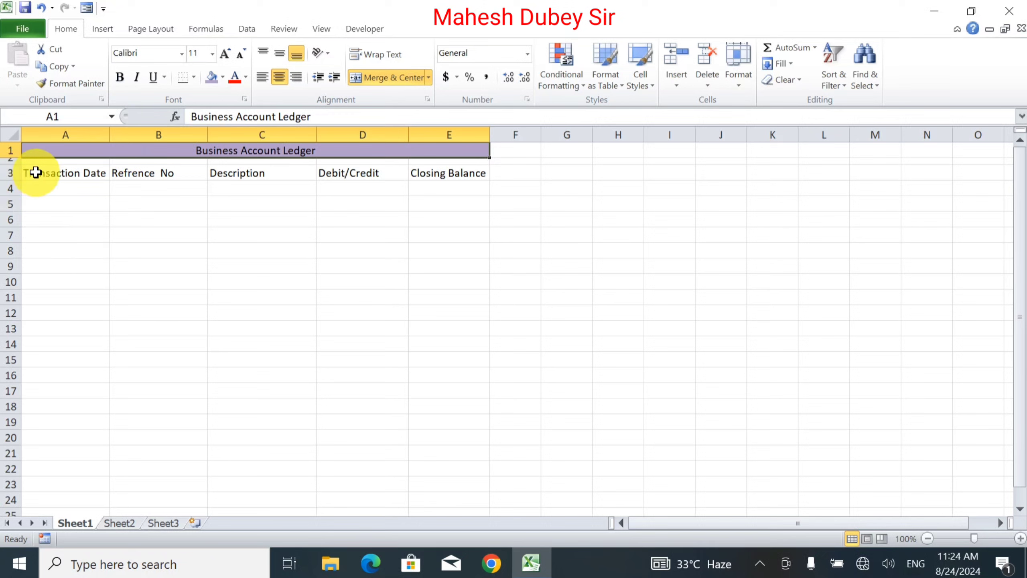
drag(36, 172, 478, 174)
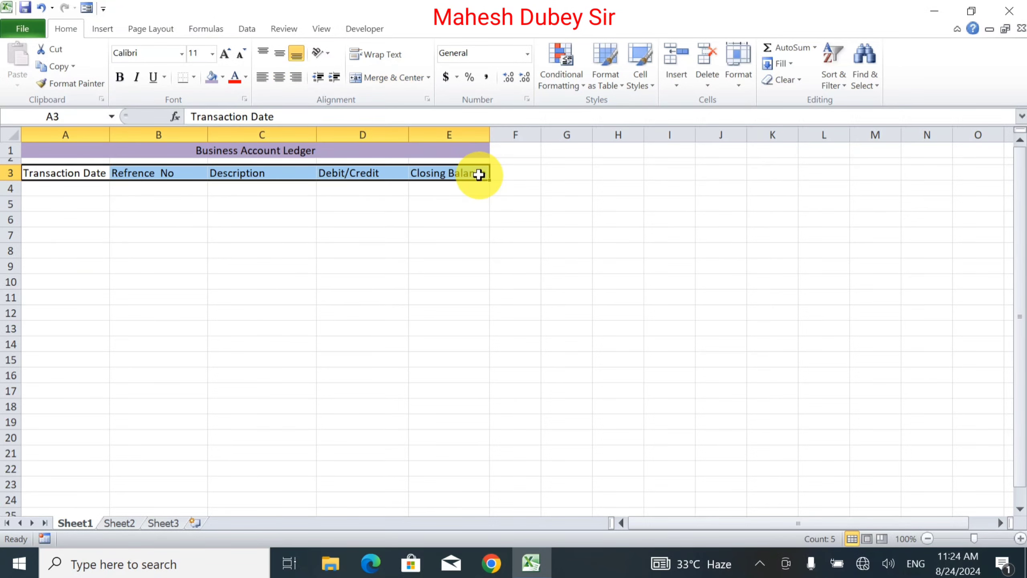
click(223, 75)
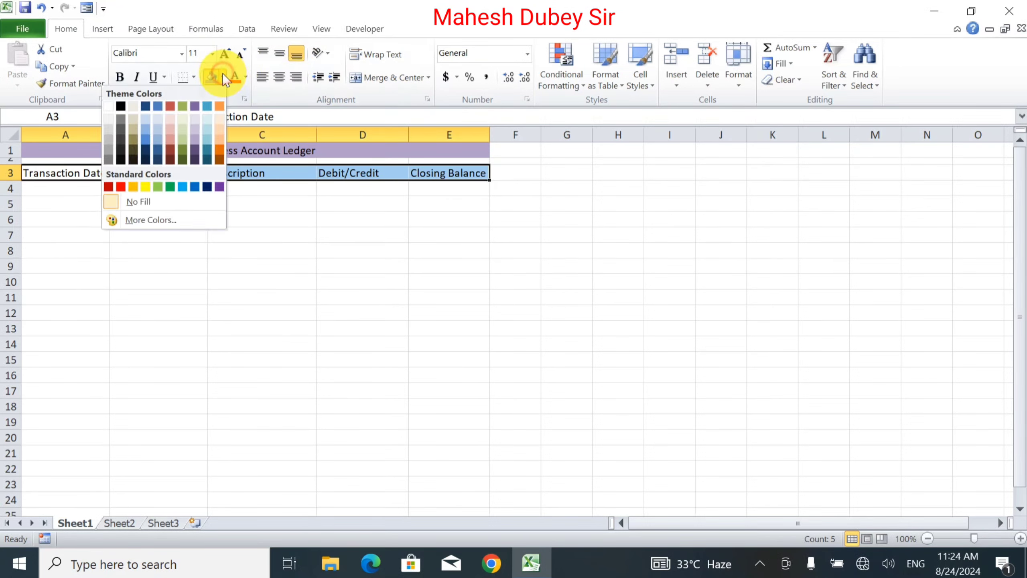
click(108, 186)
click(103, 184)
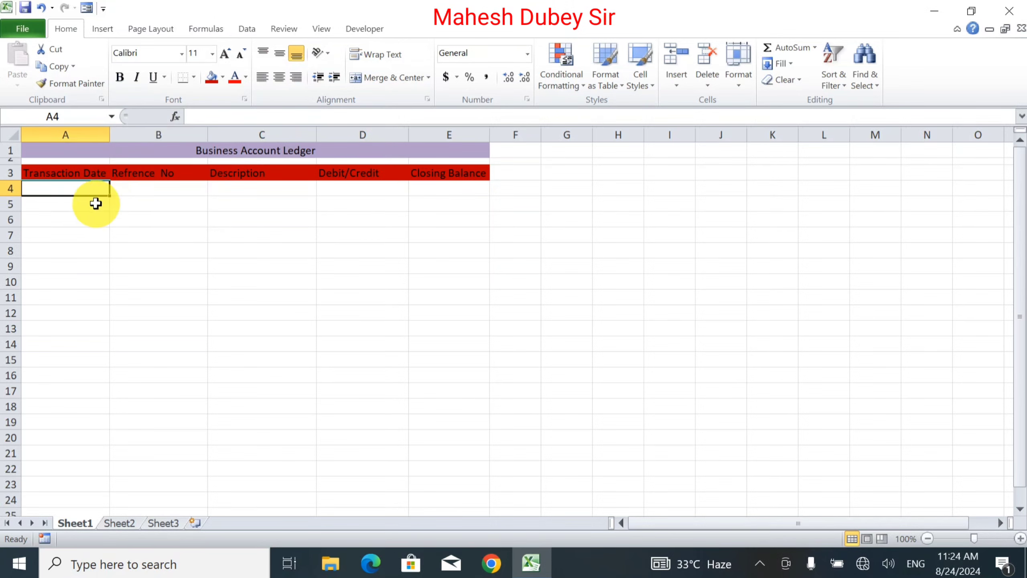
Enter 01-Aug-2024 in A4 and extend it as a daily date series down to A34.
click(48, 185)
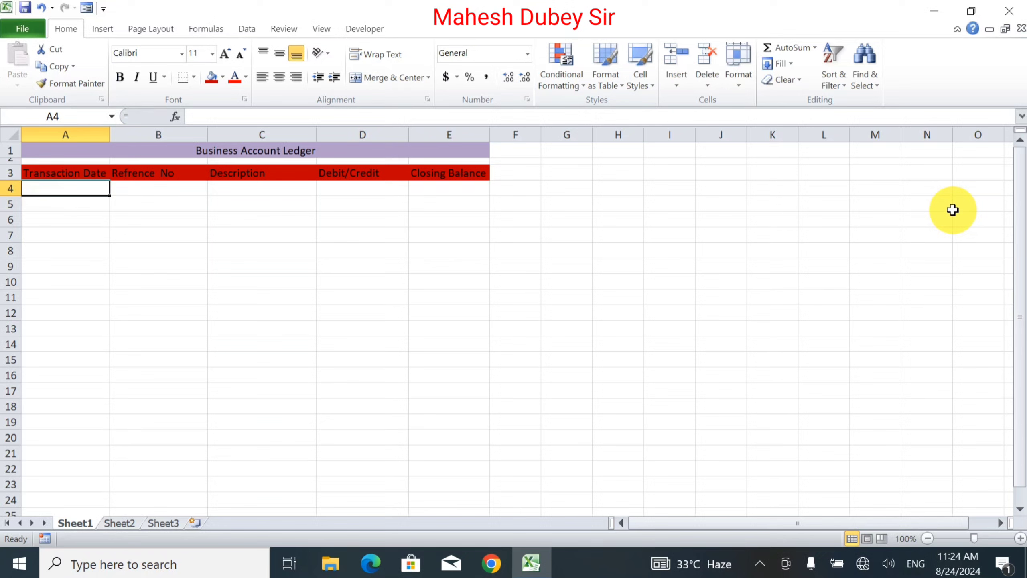
text(01)
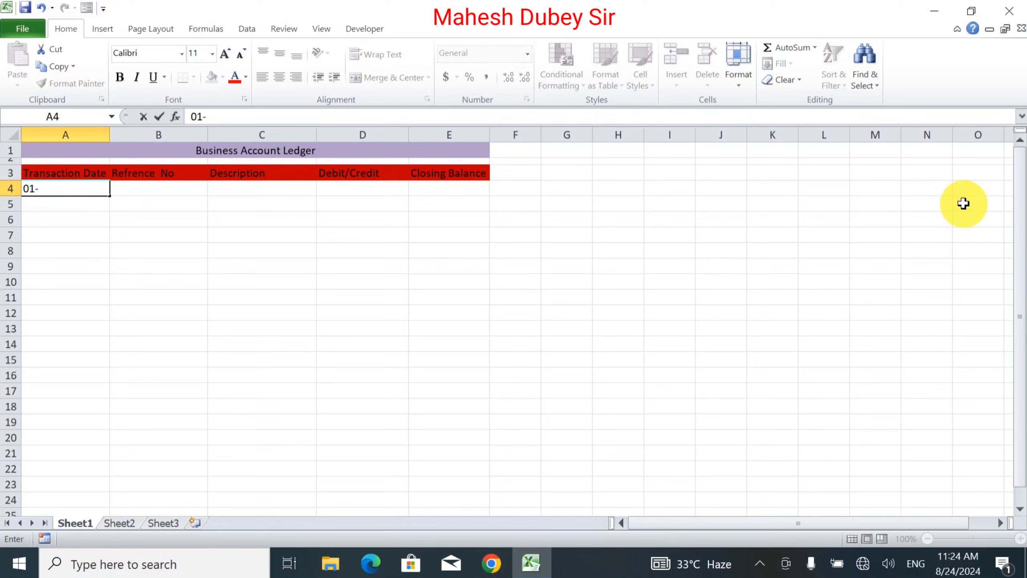
text(-Aug-2024)
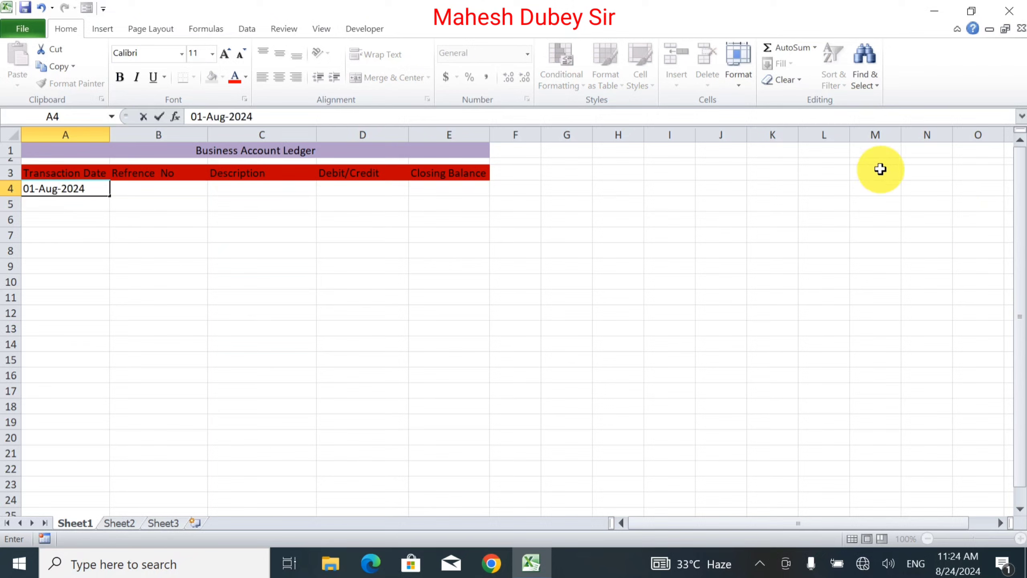
click(107, 195)
drag(109, 195, 116, 490)
click(117, 490)
scroll(169, 364, up, 4)
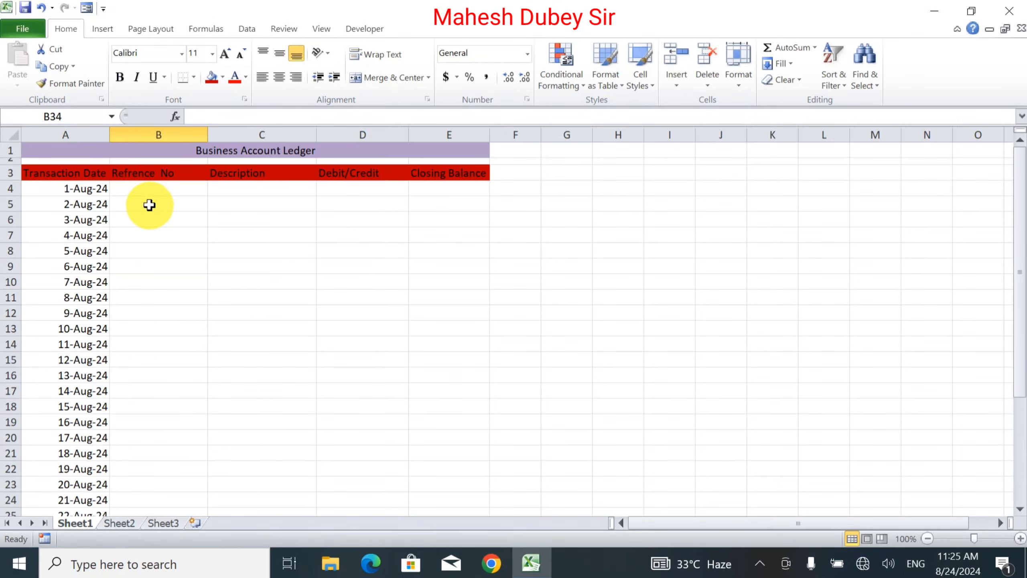
click(148, 190)
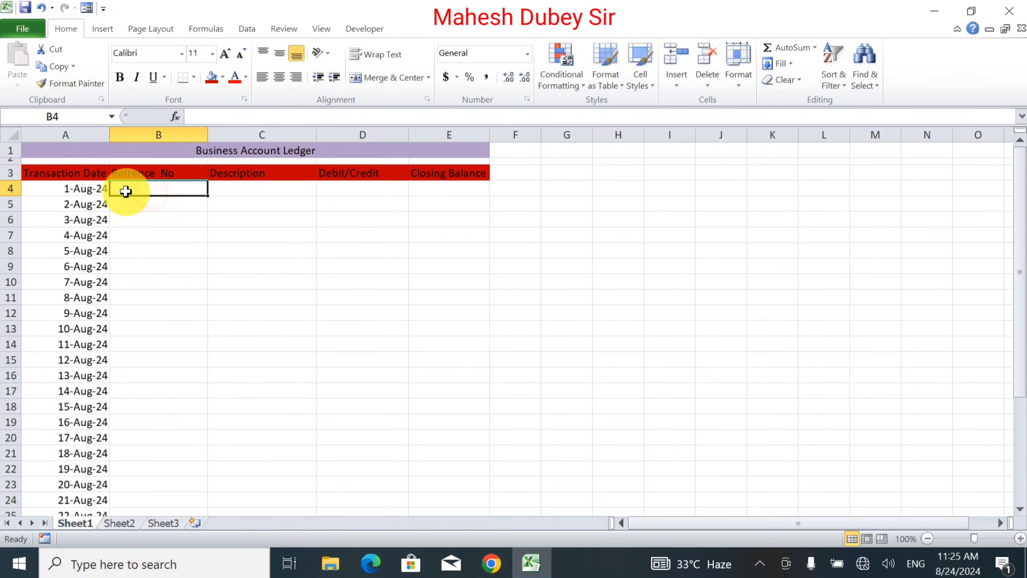
click(65, 188)
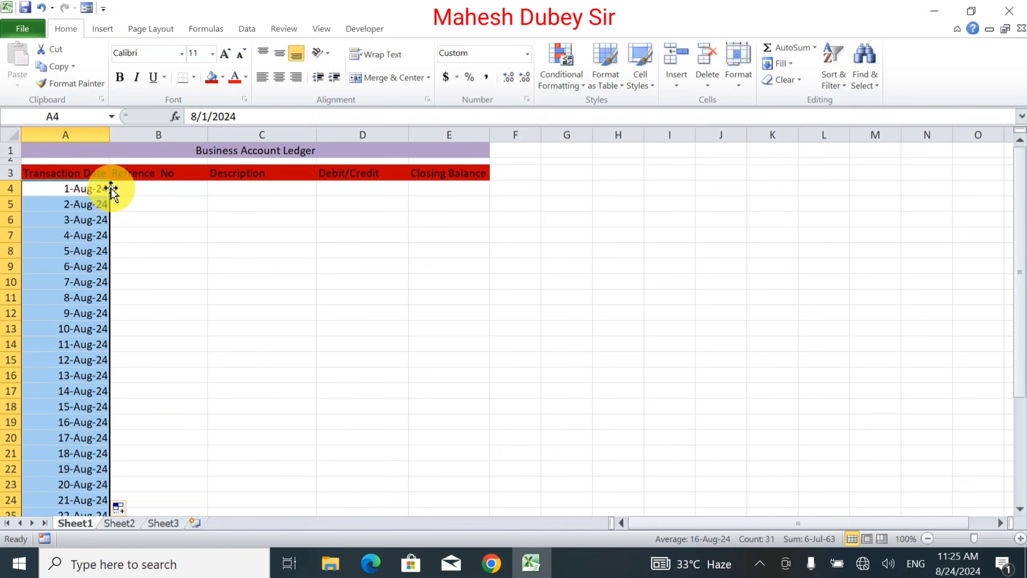
click(172, 190)
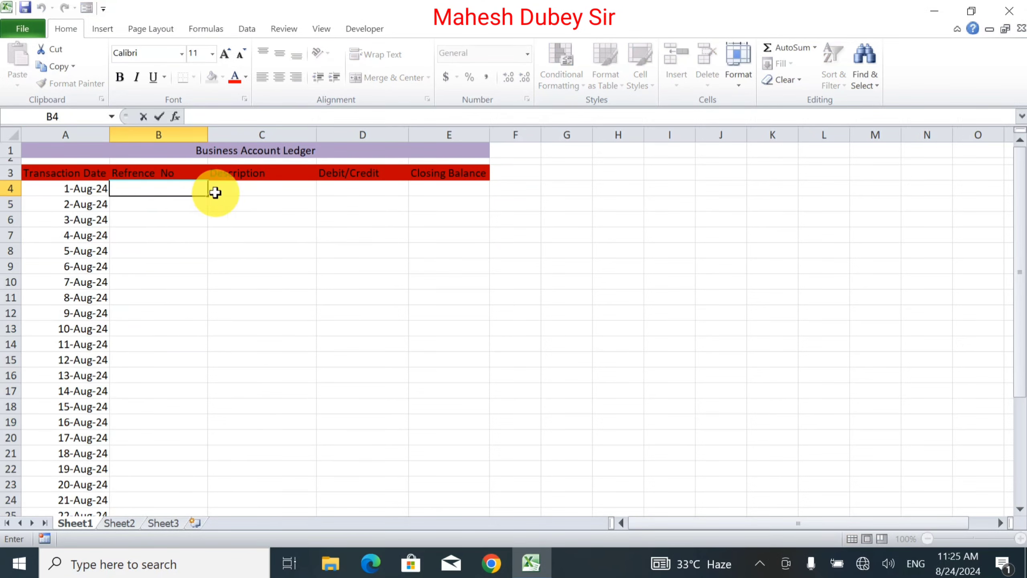
click(239, 190)
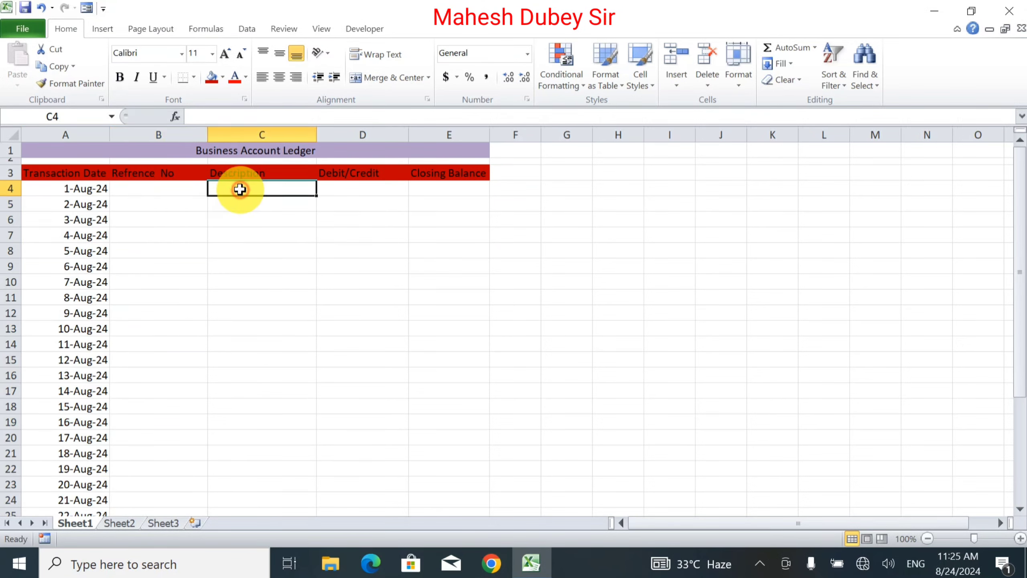
Enter "UPI" followed by the transaction number in parentheses as the first reference in B4.
click(145, 186)
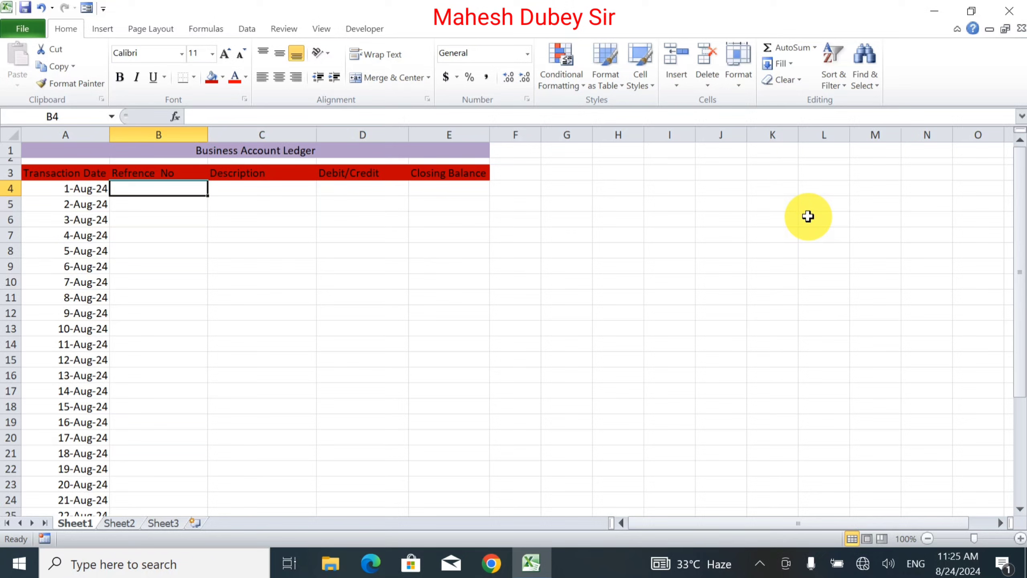
text(UPI)
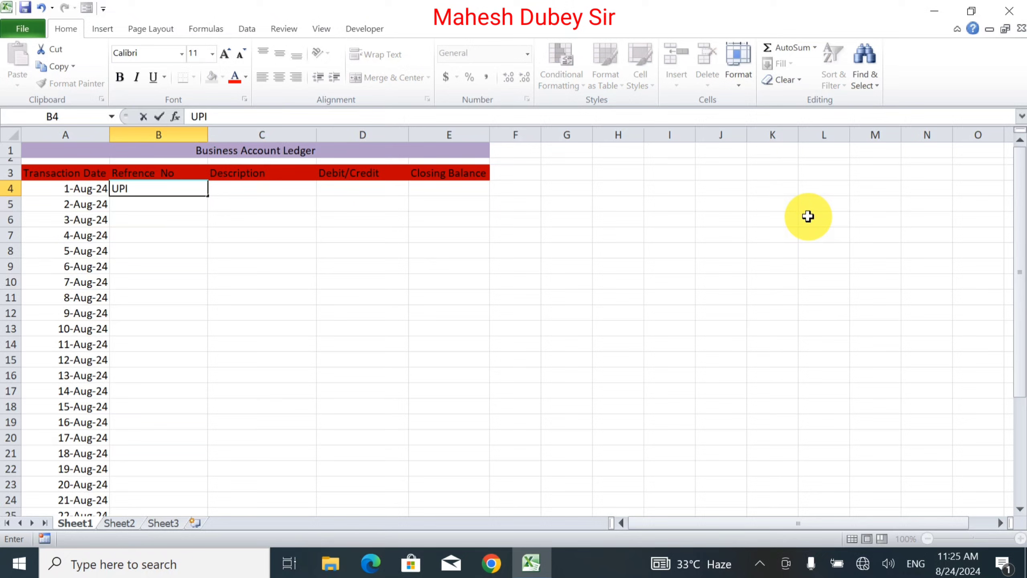
text((T.N. I587458)
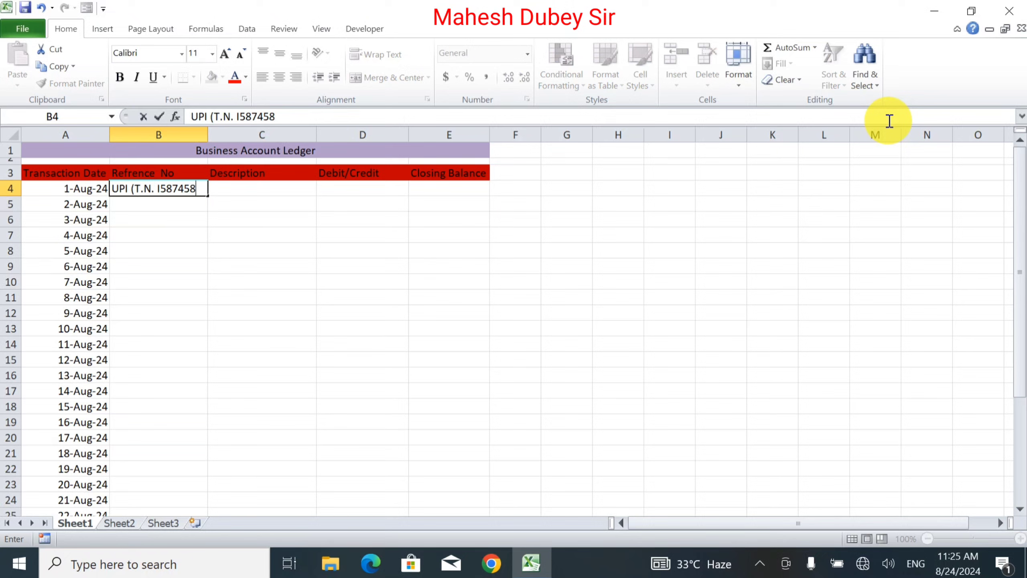
text(5))
key(Tab)
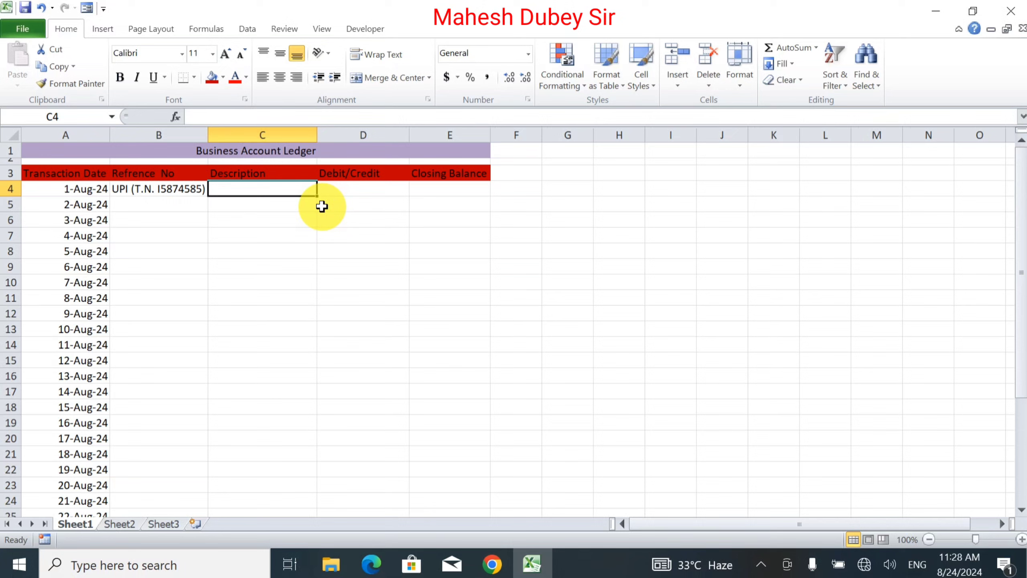
Enter "Opening Balance" as the description in C4 and 100000 as the Debit/Credit amount in D4.
text(Op)
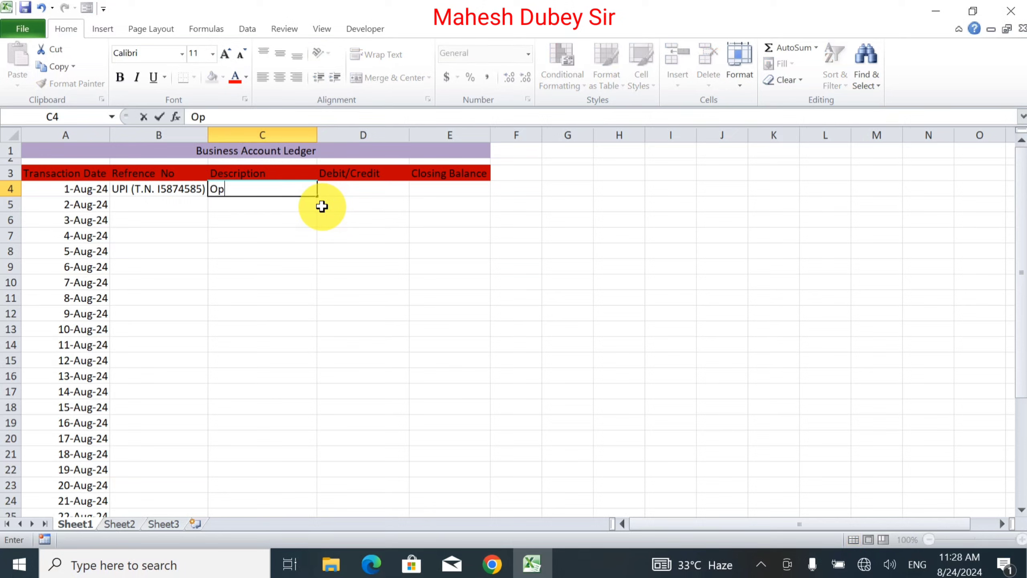
text(ening Bal)
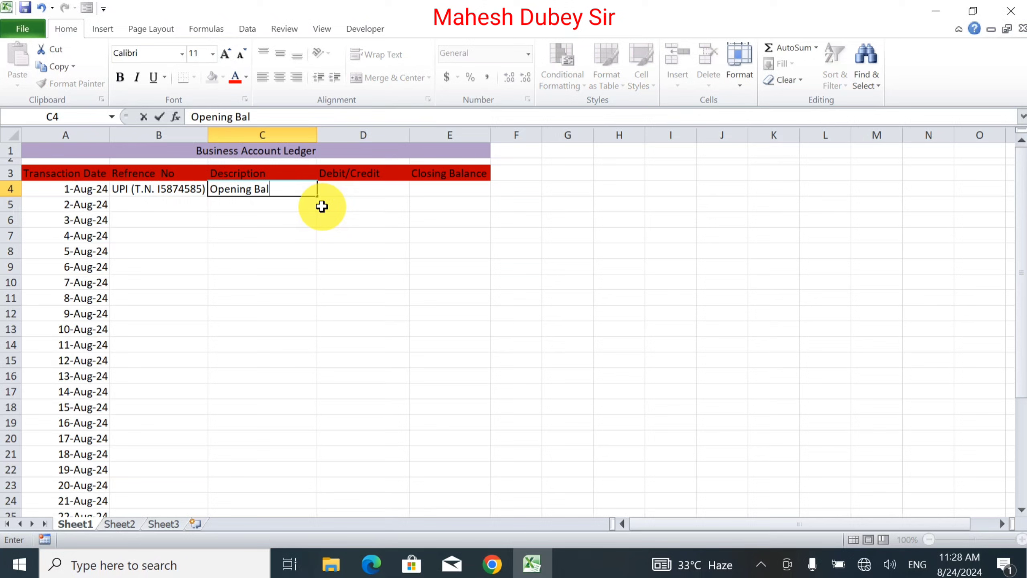
text(ance)
key(Tab)
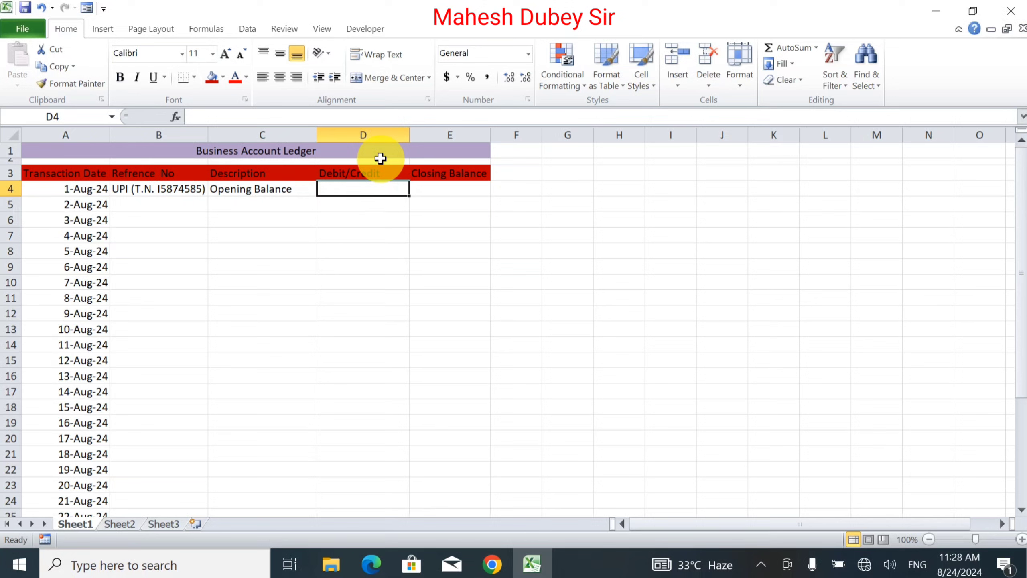
text(1000)
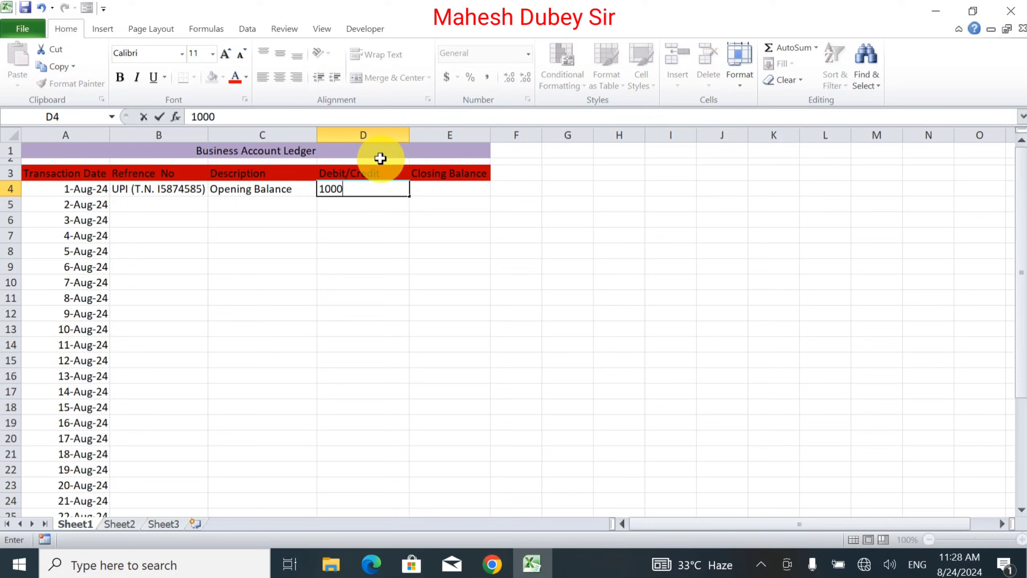
text(00)
key(Tab)
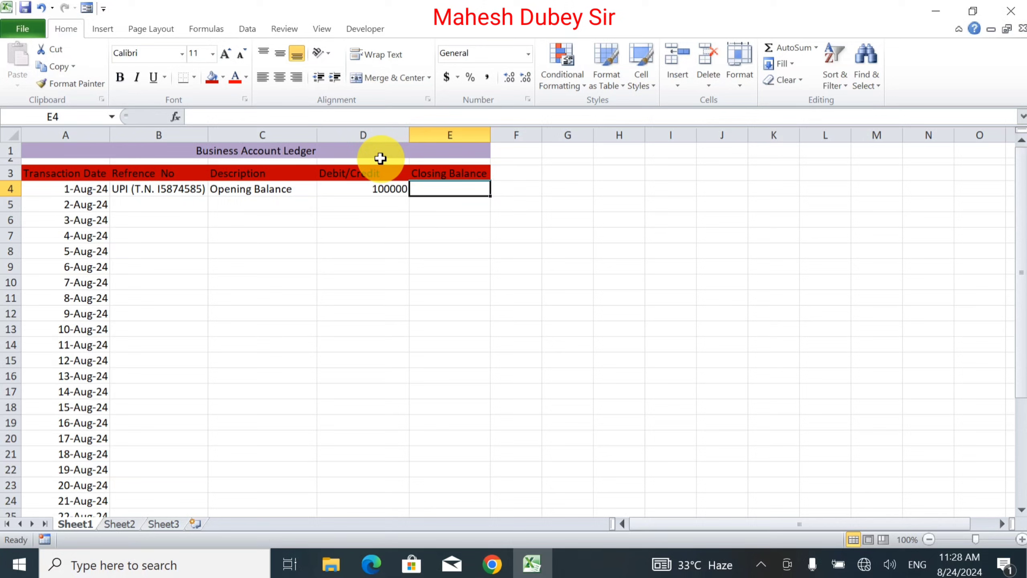
Enter the running total formula =SUM(D$4:D4) in the first Closing Balance cell, E4.
text(=)
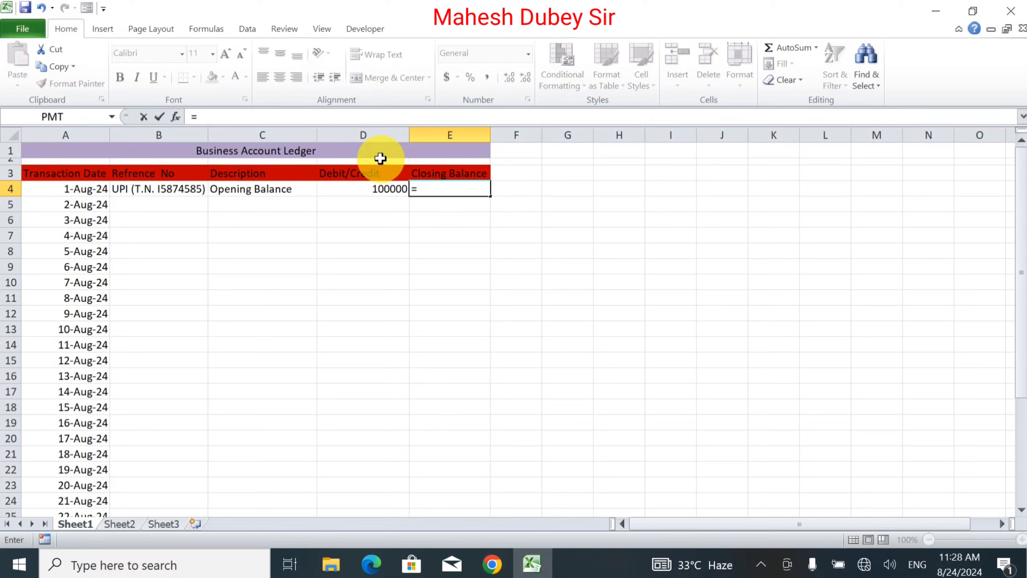
key(Escape)
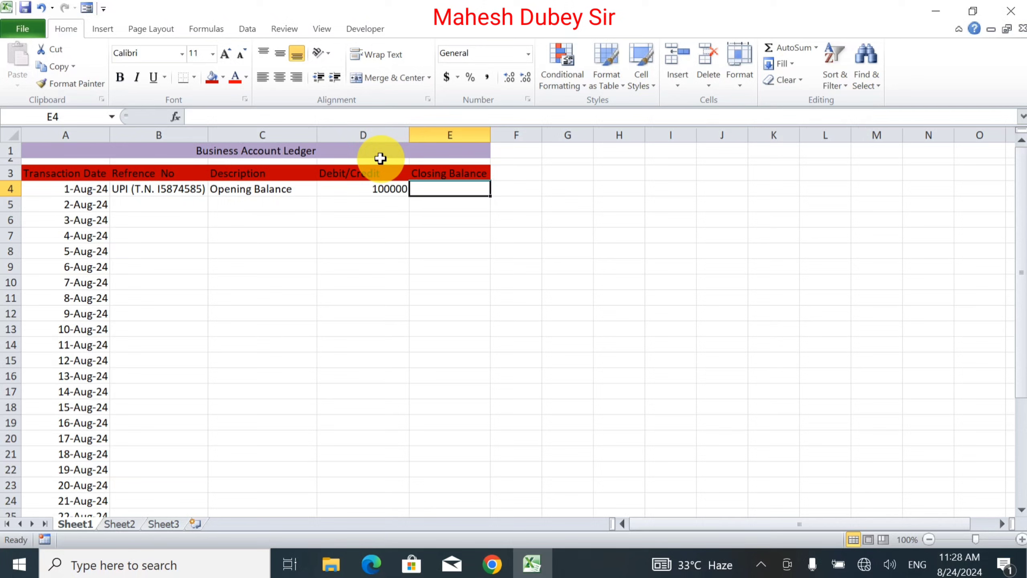
text(=)
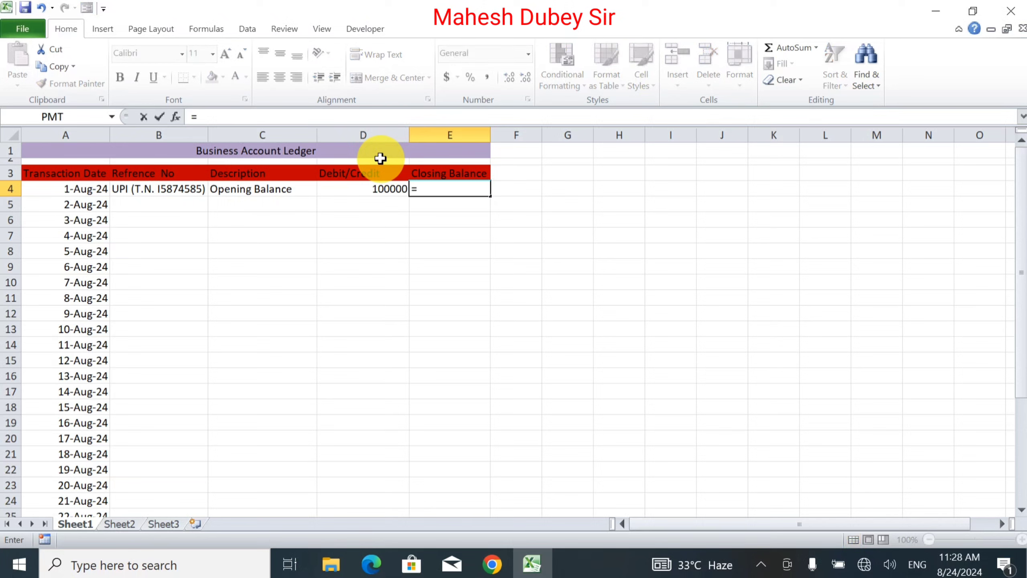
text(sum)
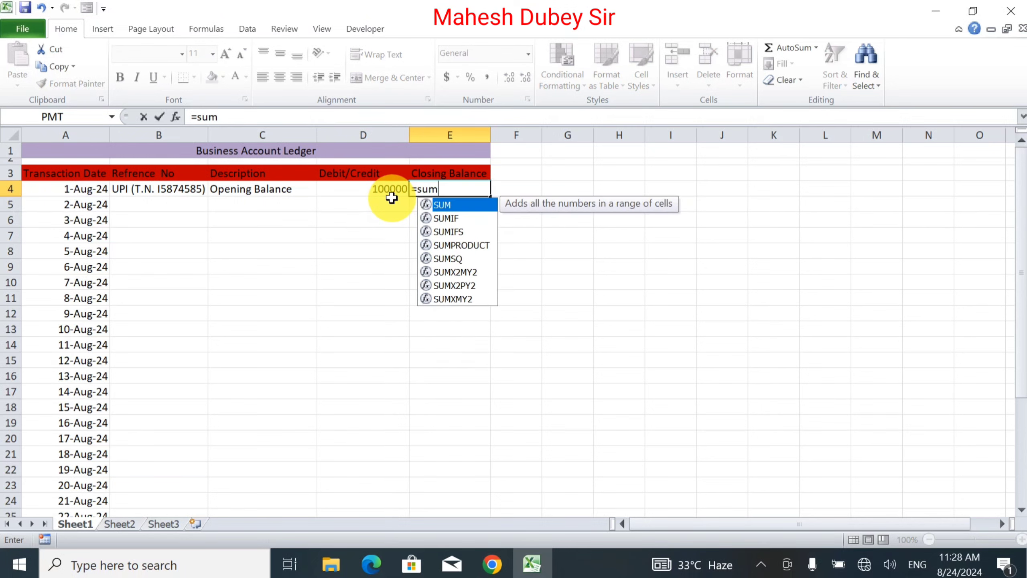
text(()
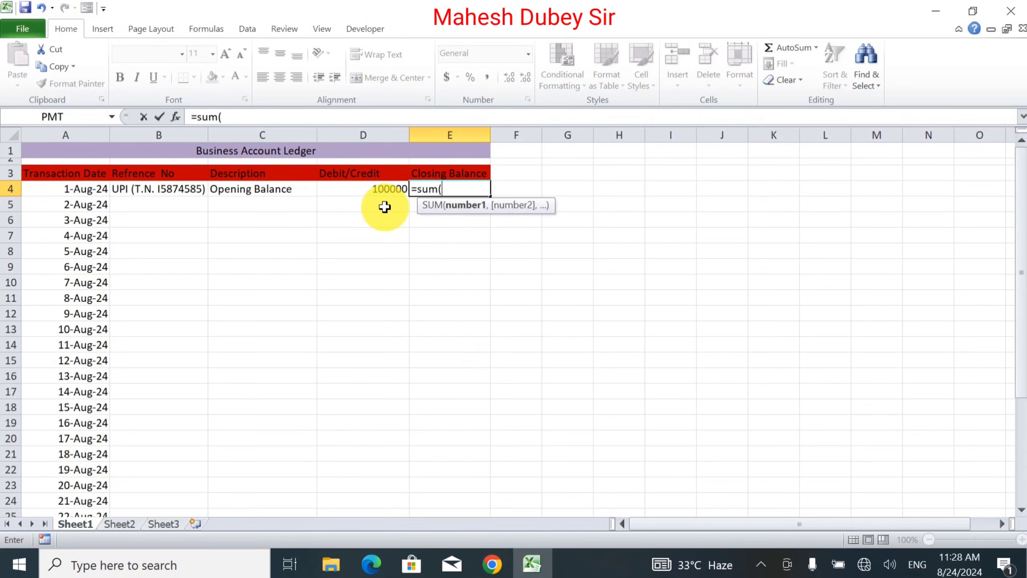
click(387, 189)
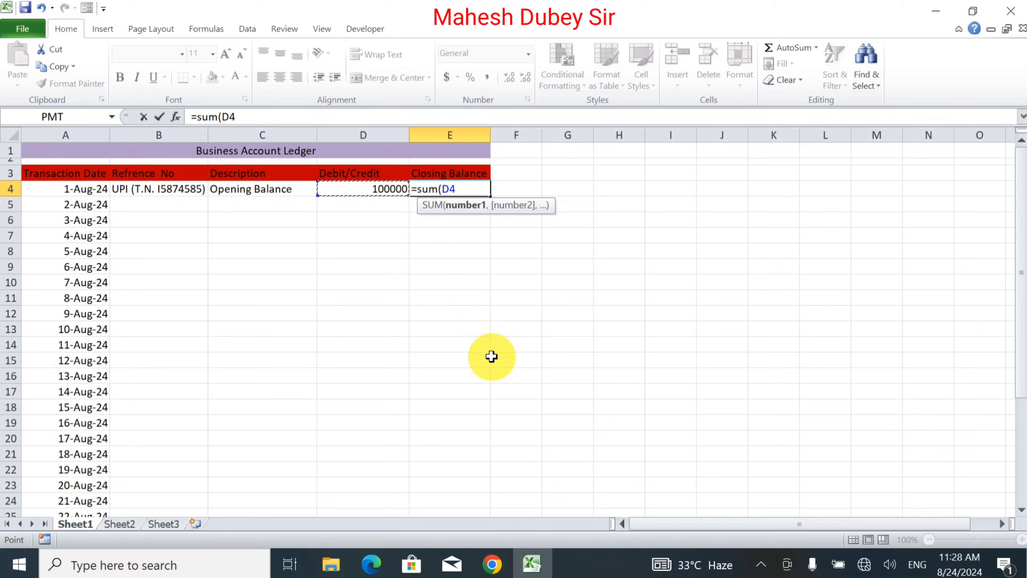
key(F8)
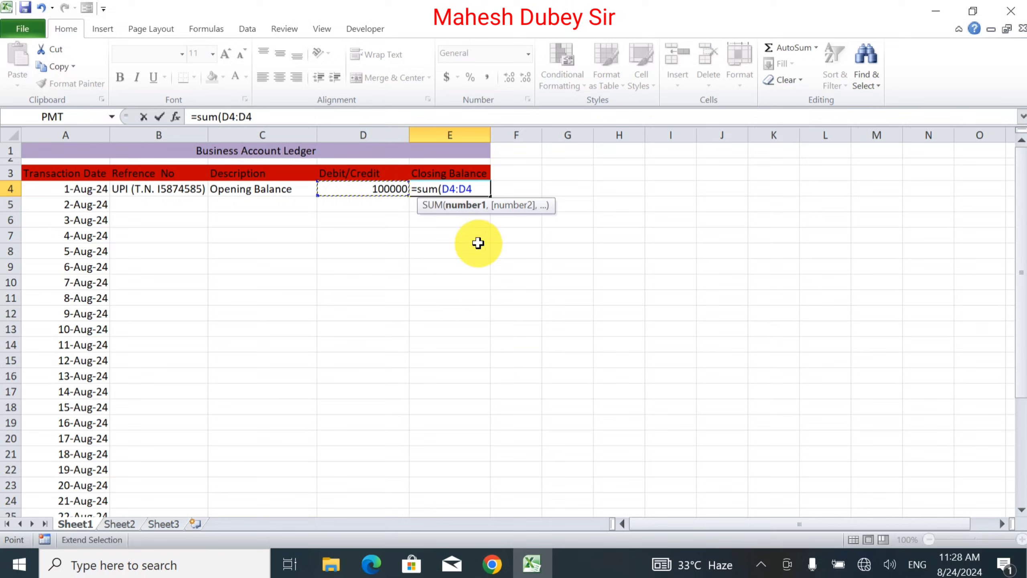
click(448, 189)
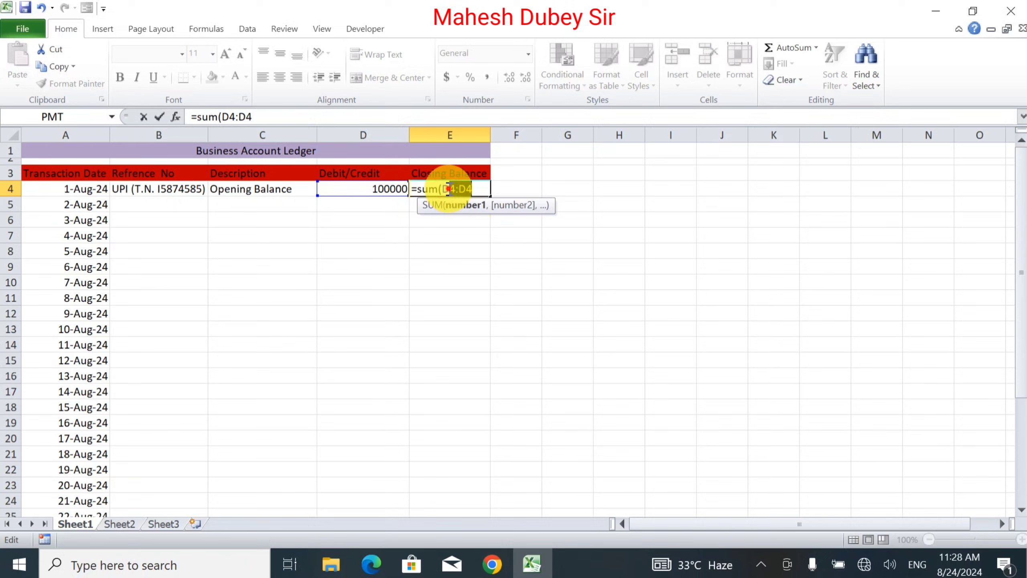
click(449, 189)
text($4:D4)
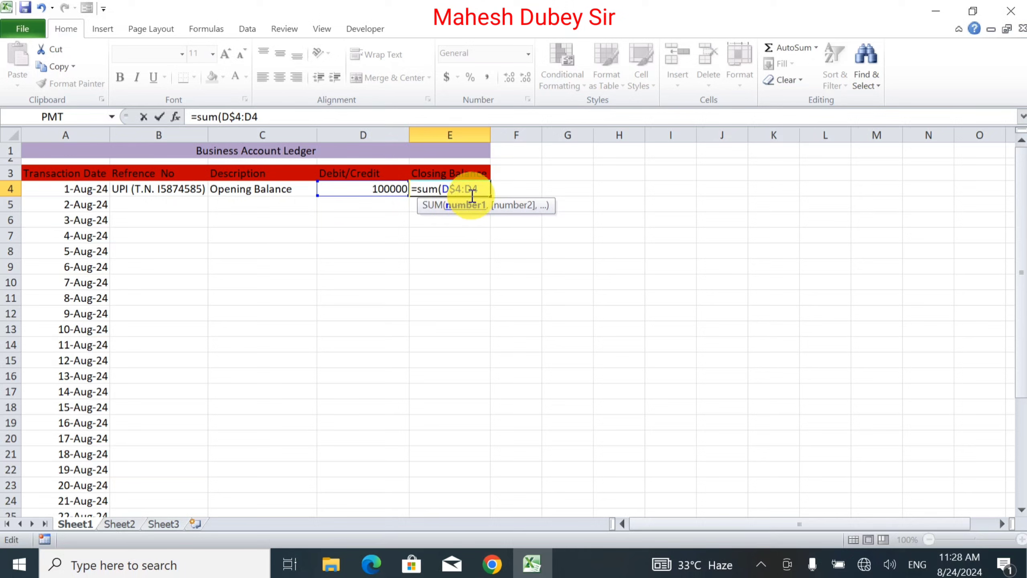
text())
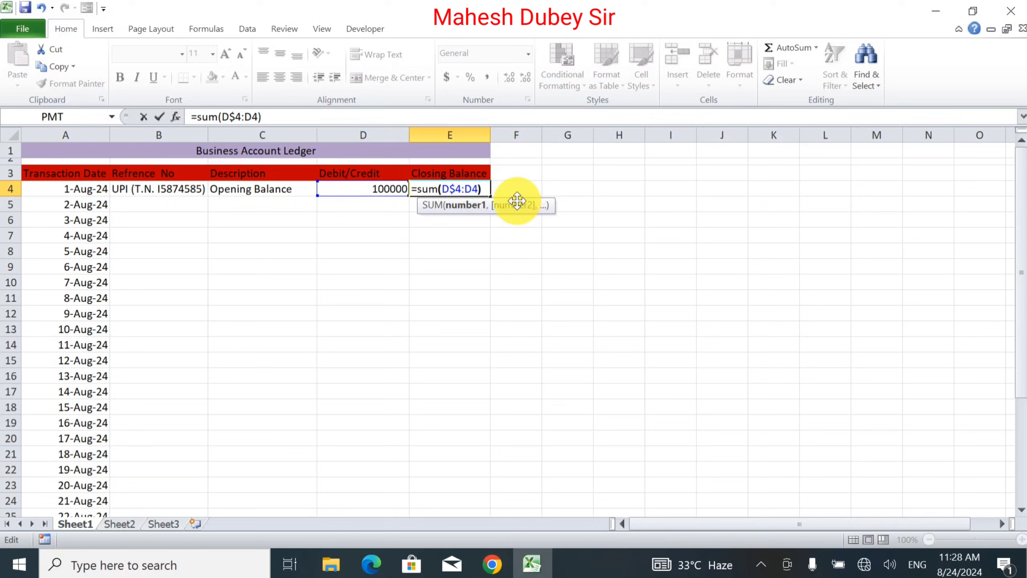
key(Return)
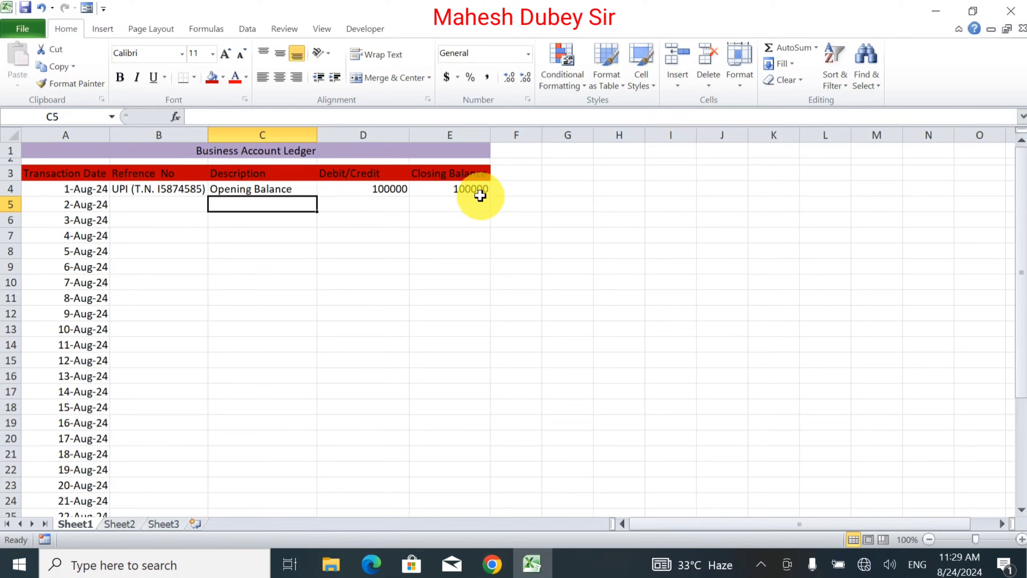
Fill the Closing Balance formula from E4 down the column to the last date row.
click(438, 189)
drag(487, 197, 498, 501)
click(498, 502)
scroll(386, 398, up, 4)
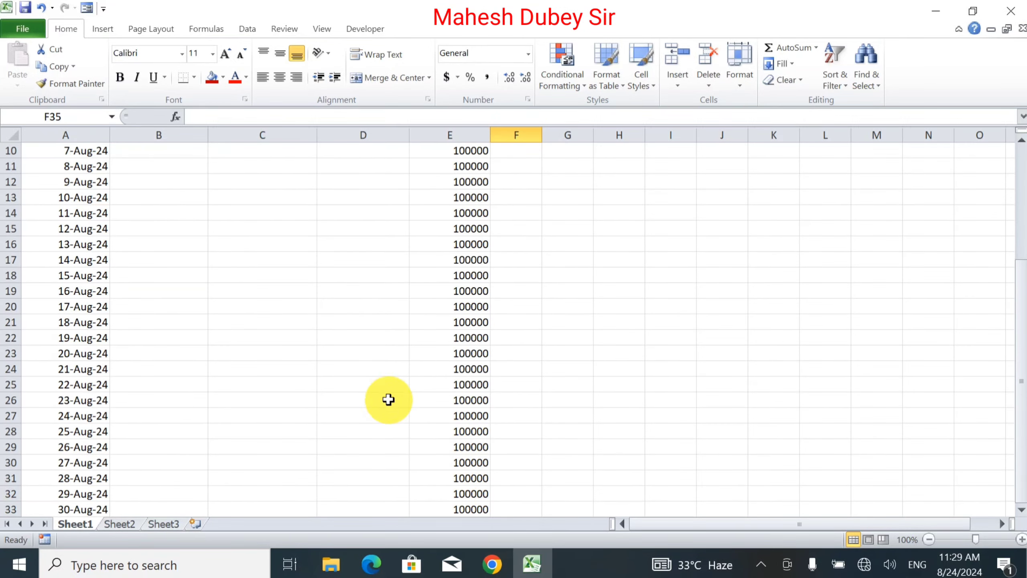
Enter "Income" in B5 and move it to the Description cell C5.
click(156, 207)
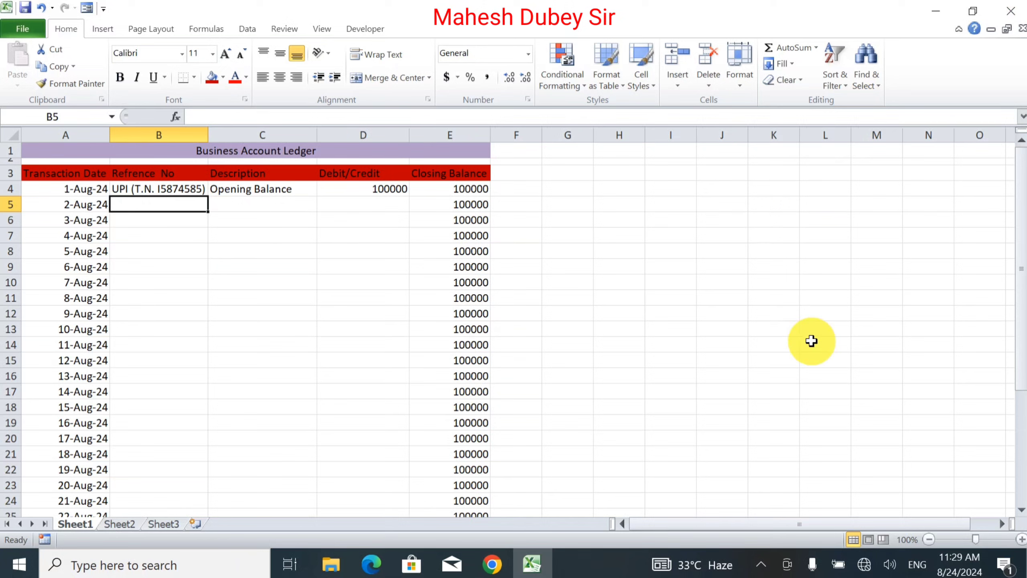
text(Income)
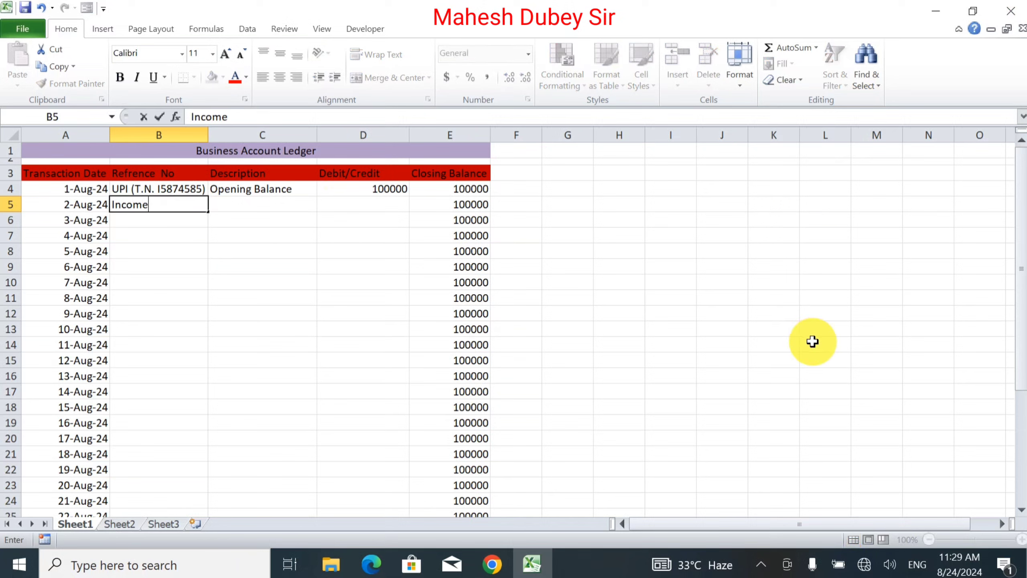
key(Tab)
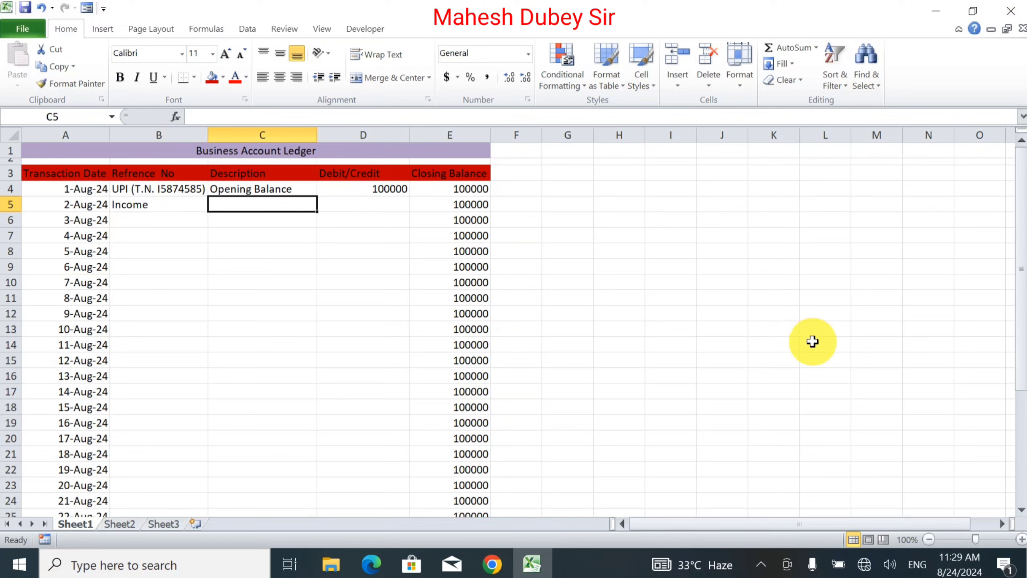
key(Left)
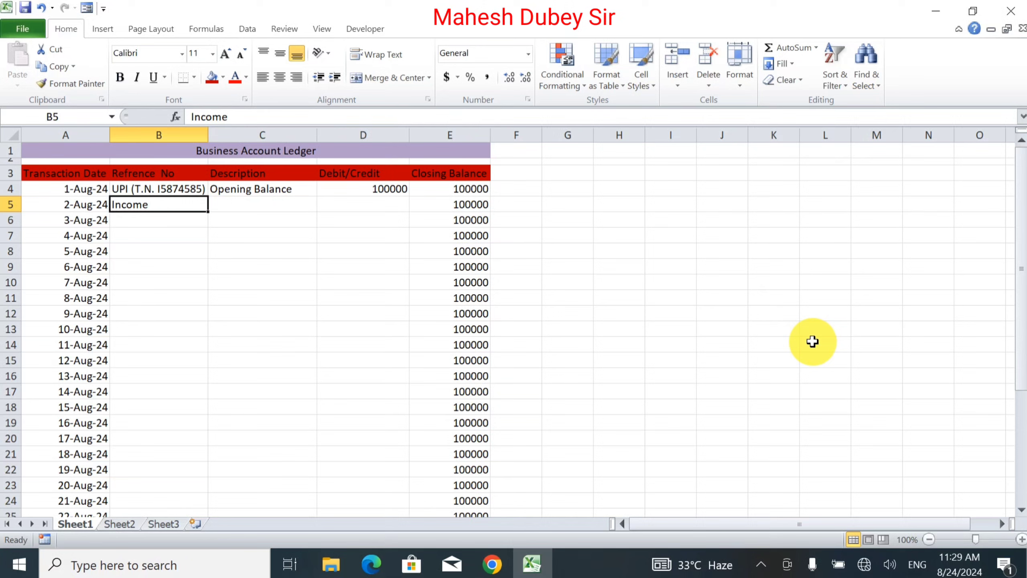
key(ctrl+x)
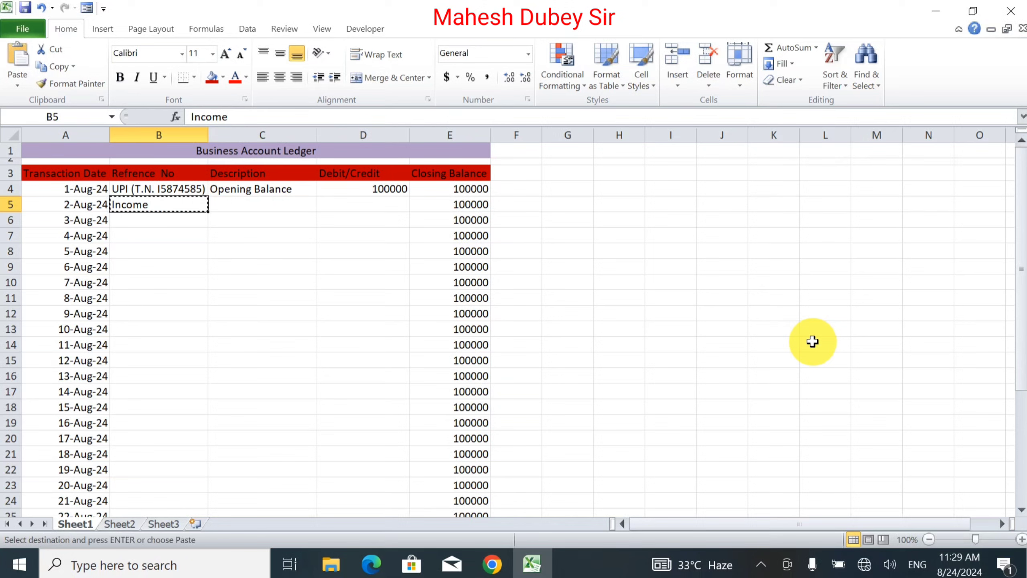
key(Right)
key(ctrl+v)
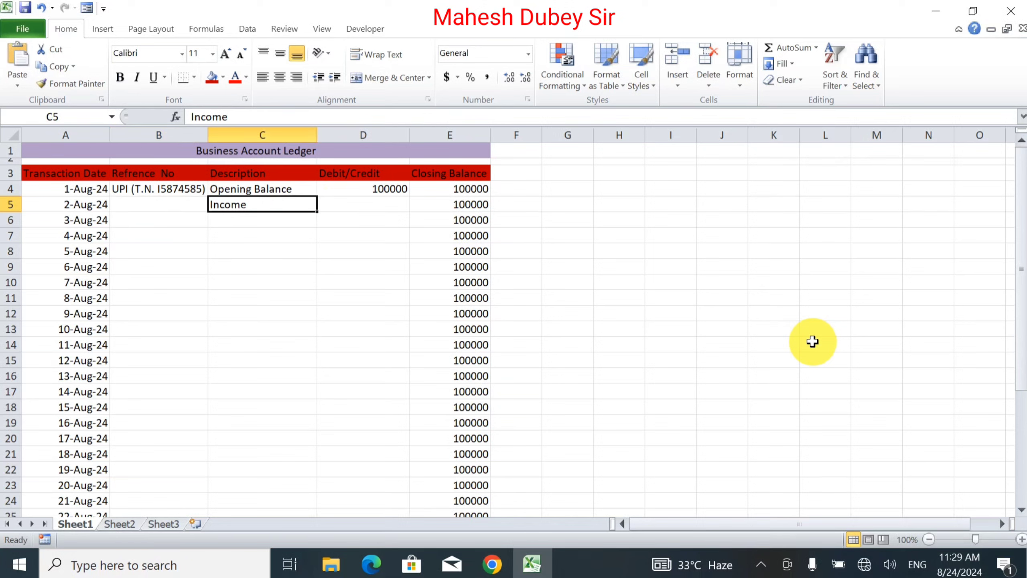
Enter "Cash" as the reference in B5 and 50000 as the Debit/Credit amount in D5.
key(Left)
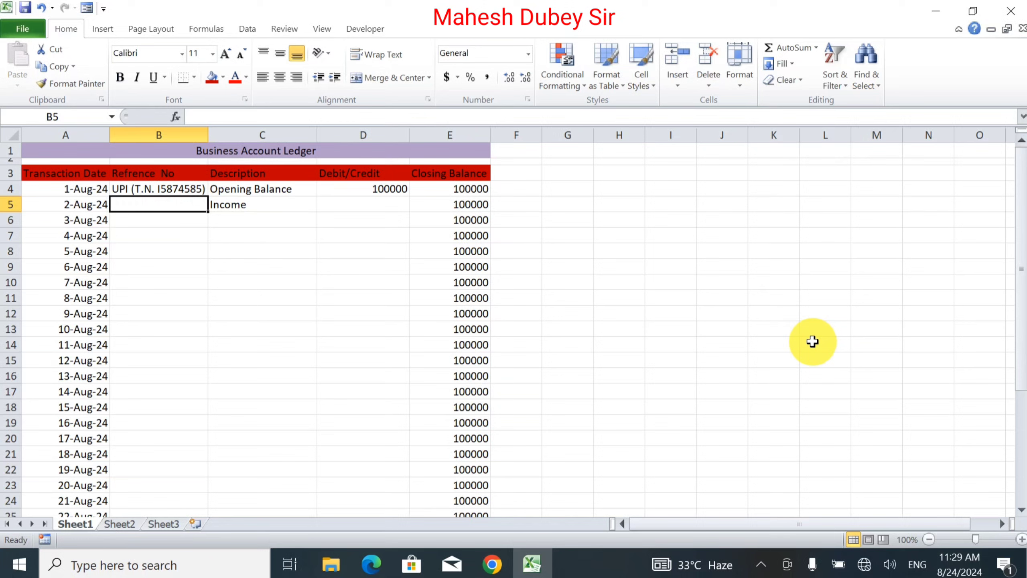
text(Cash)
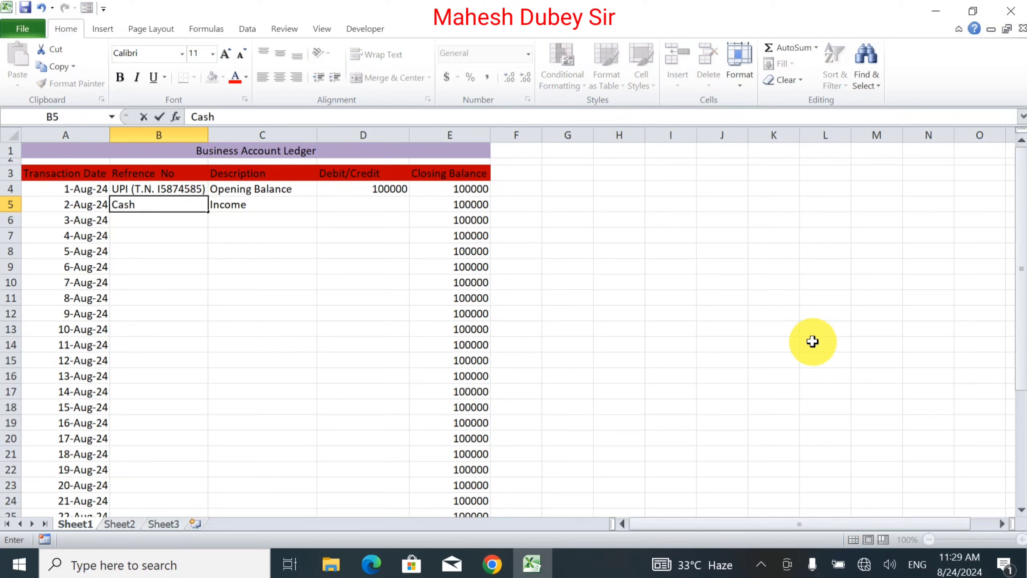
key(Right)
key(Right)
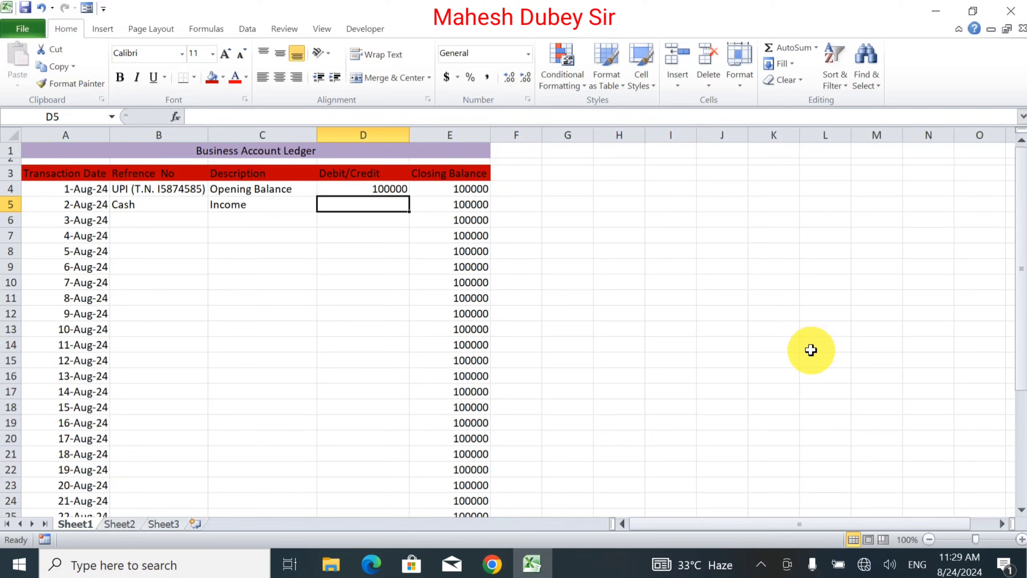
text(5000)
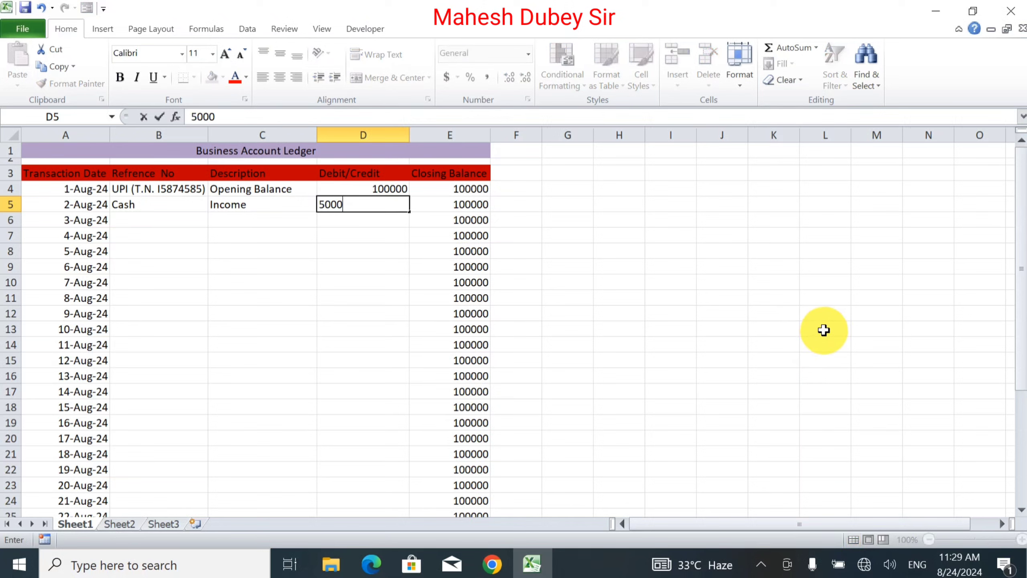
text(0)
key(Return)
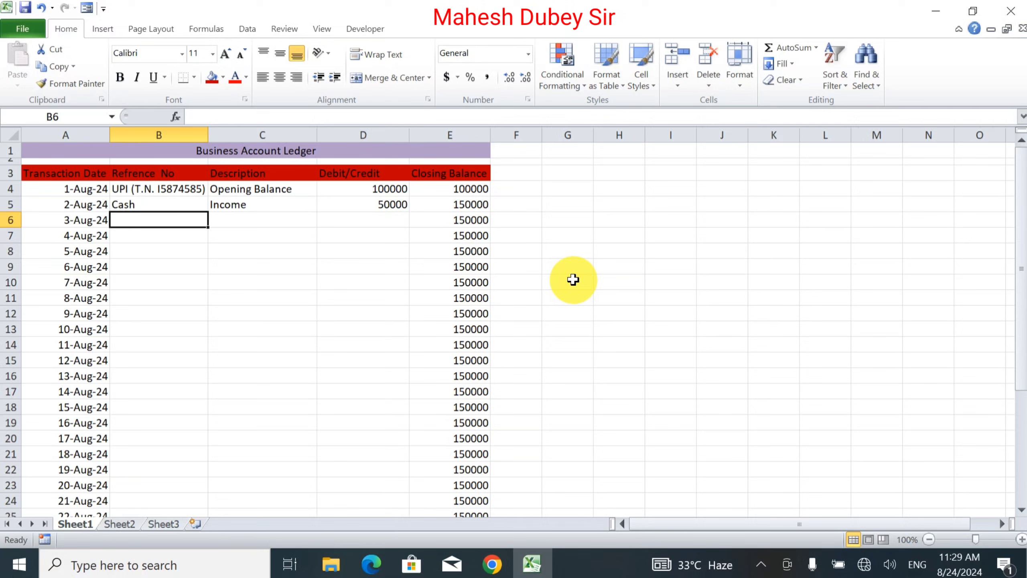
Enter "Book" as the reference in B6 and "Expence" as the description in C6.
text(E)
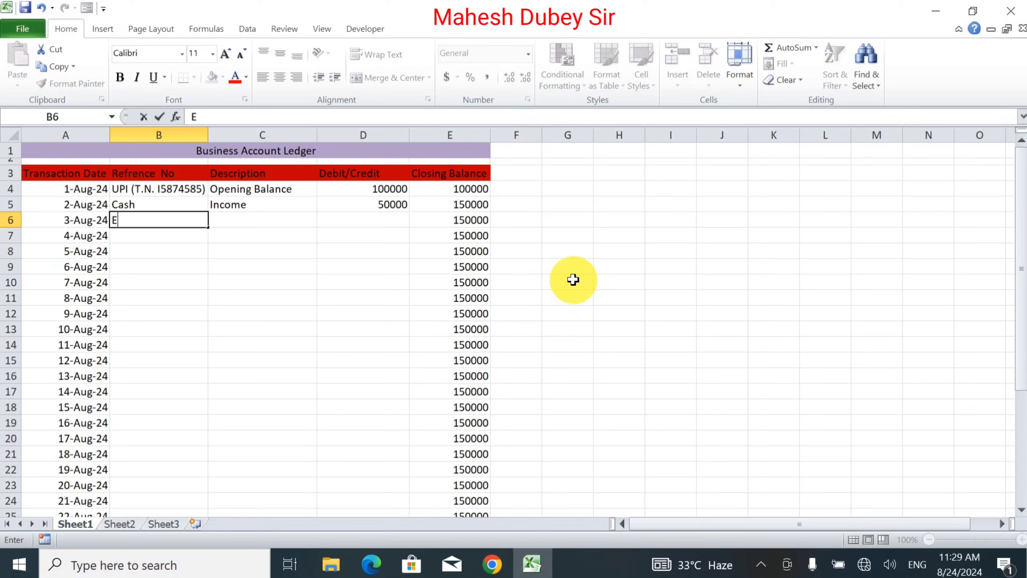
key(BackSpace)
text(B)
key(BackSpace)
text(Book)
key(Tab)
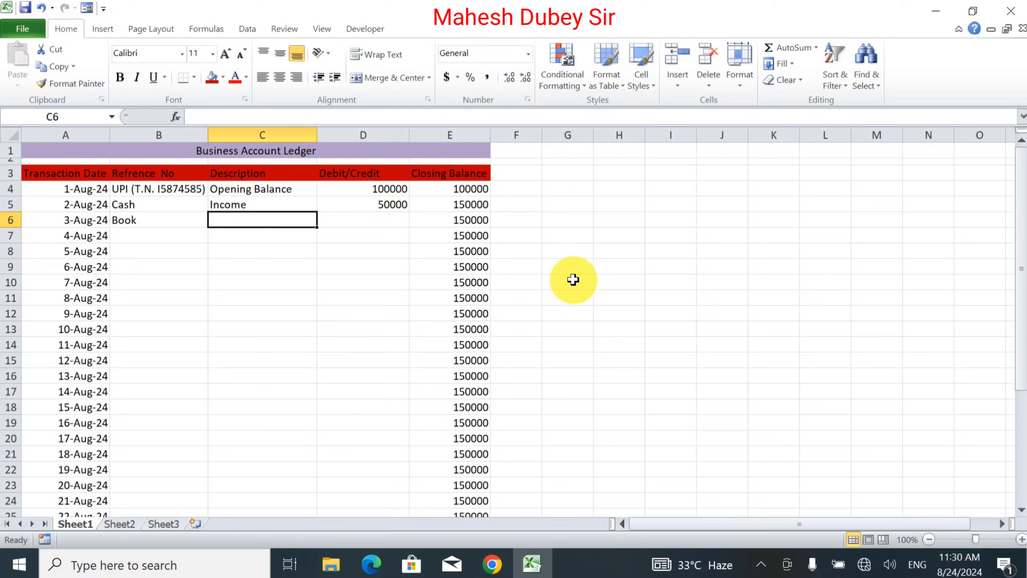
text(Ex)
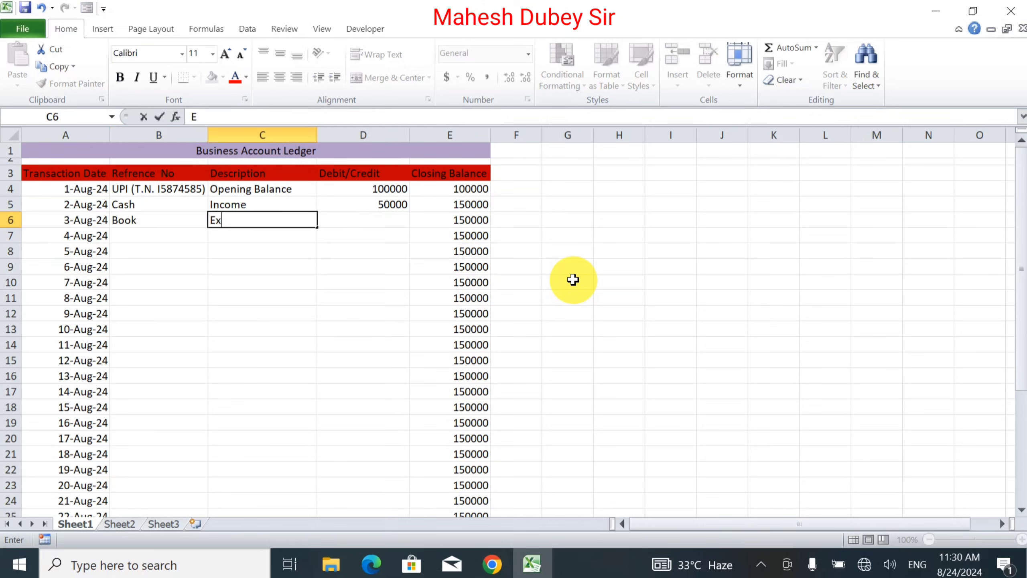
text(pence)
key(Tab)
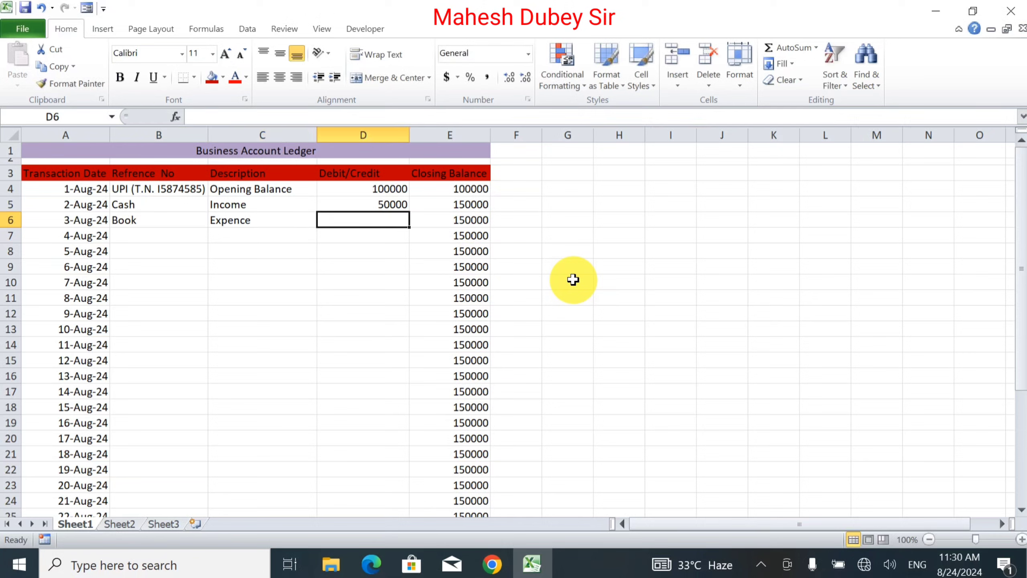
Enter 70000 as the Debit/Credit amount in D6.
text(-)
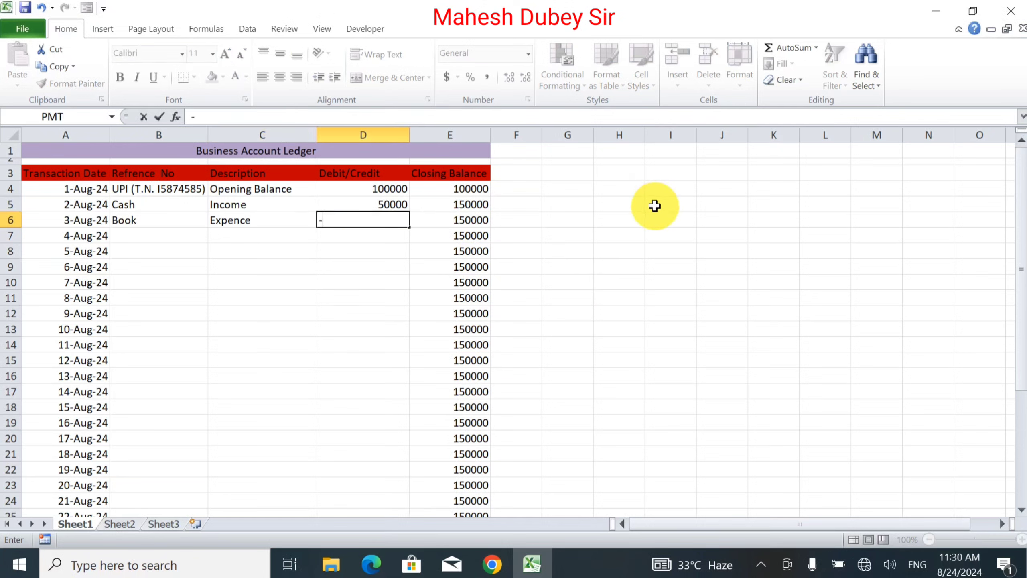
key(BackSpace)
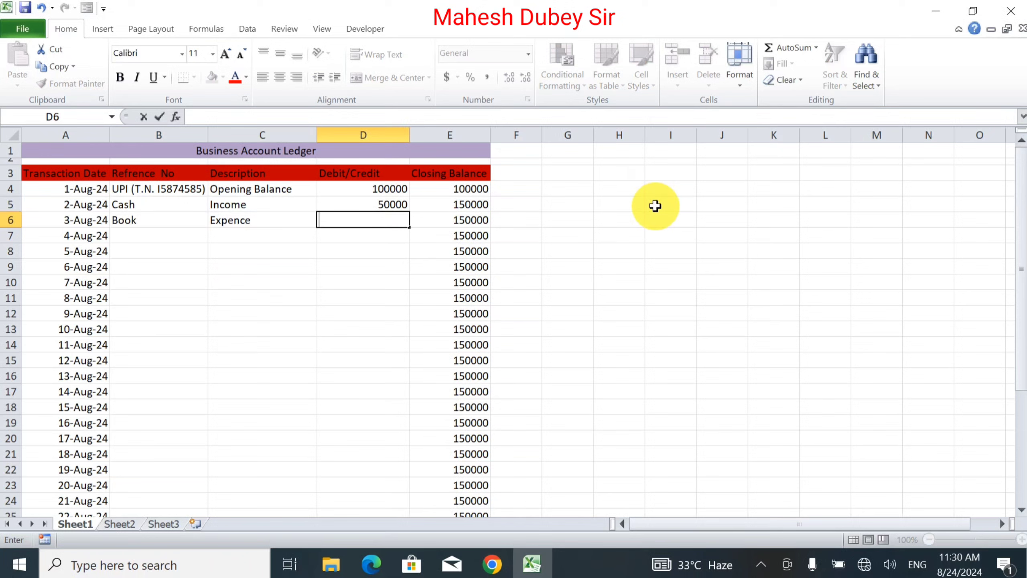
text(70000)
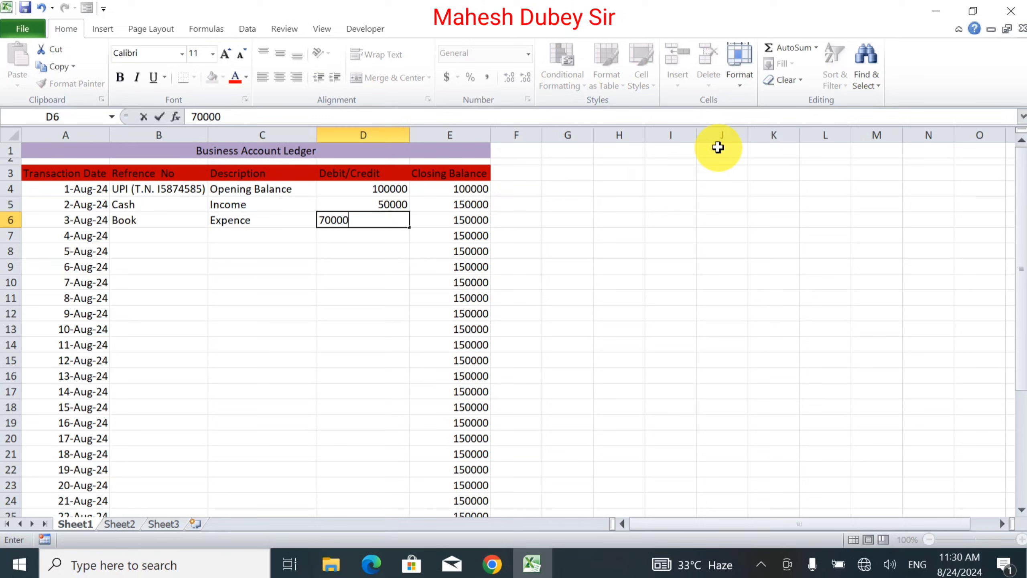
key(Return)
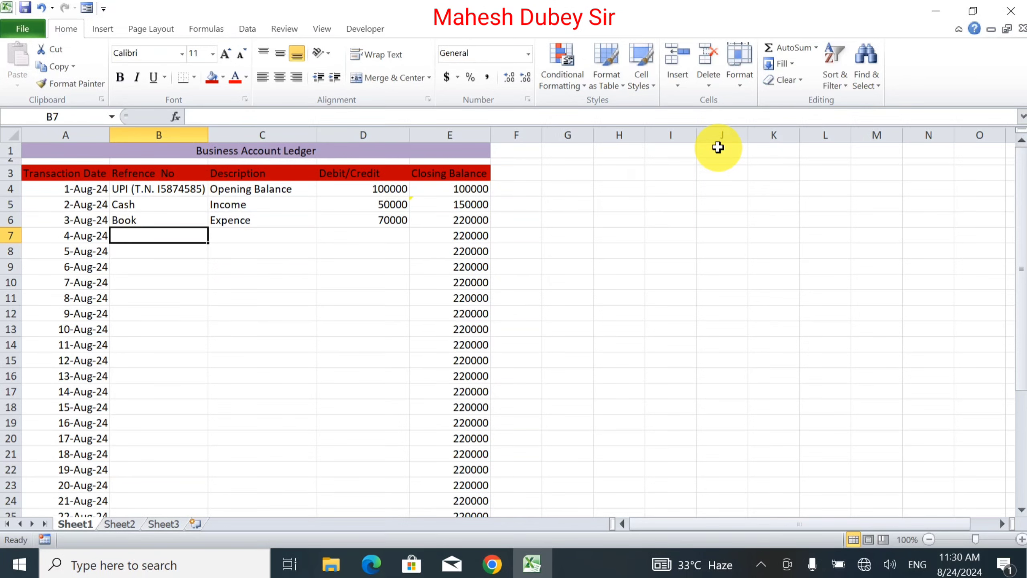
Edit the expense amount in D6 to make it negative, -70000.
key(Up)
key(Right)
key(Right)
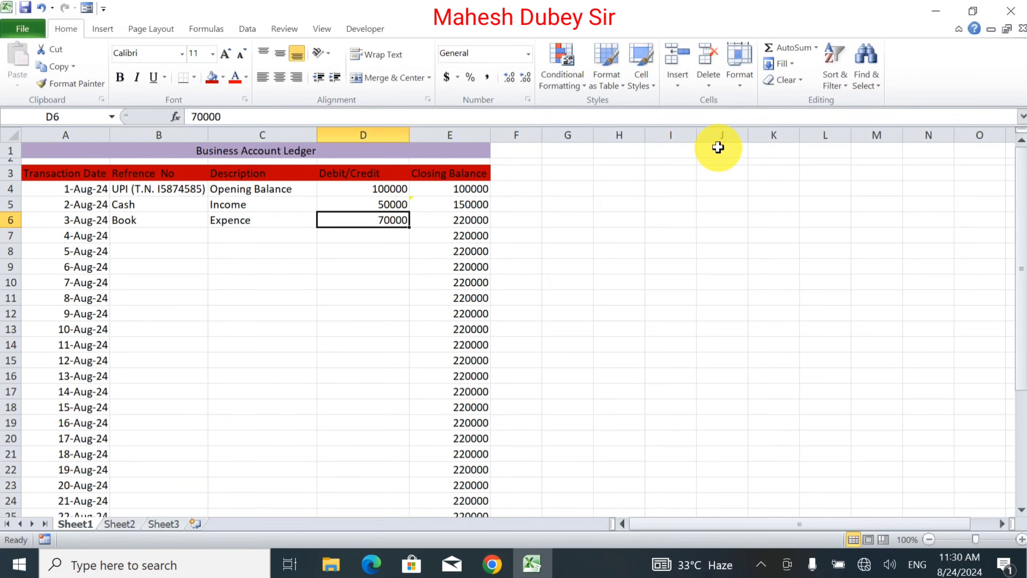
key(F2)
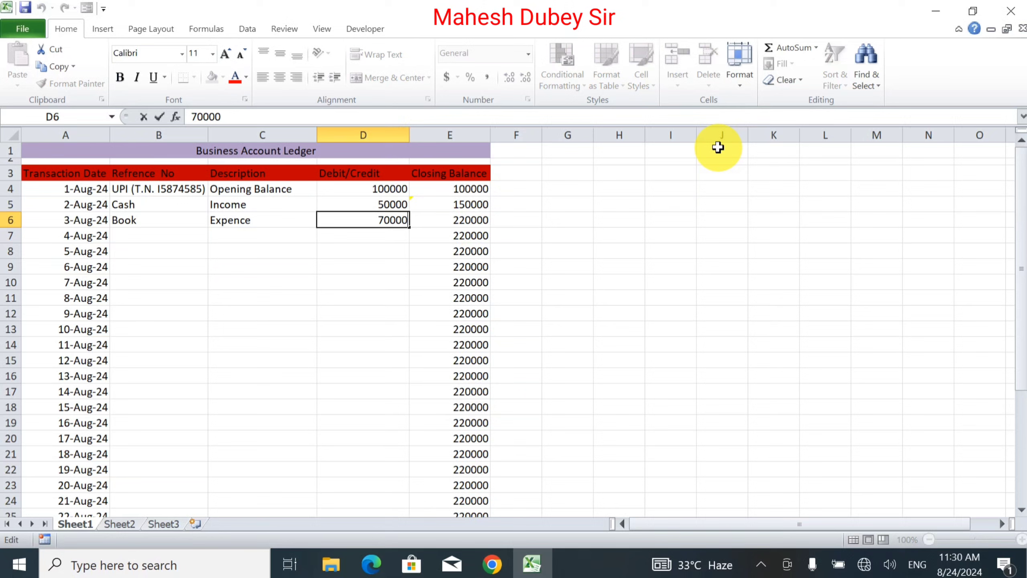
key(Home)
text(-)
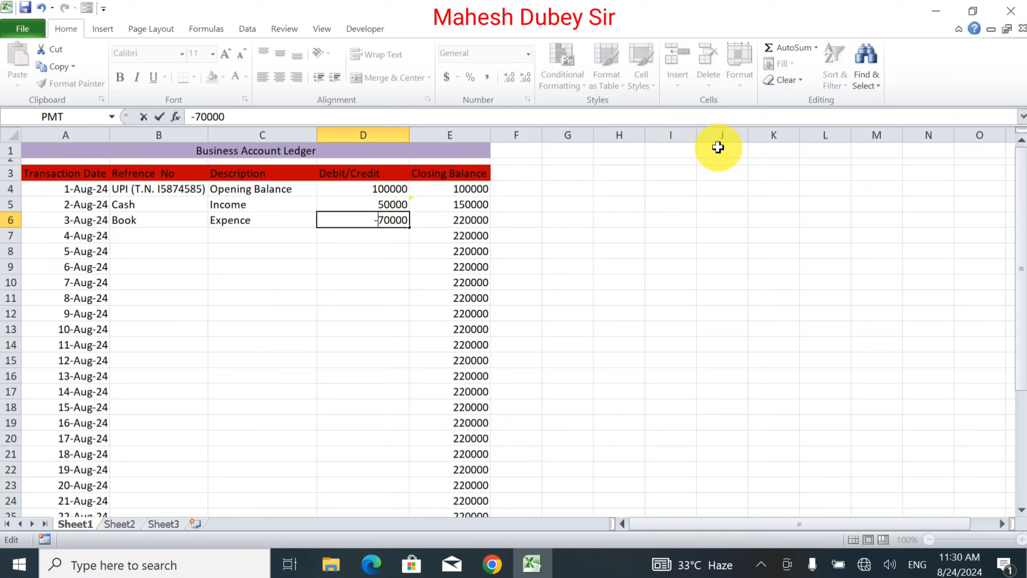
key(Return)
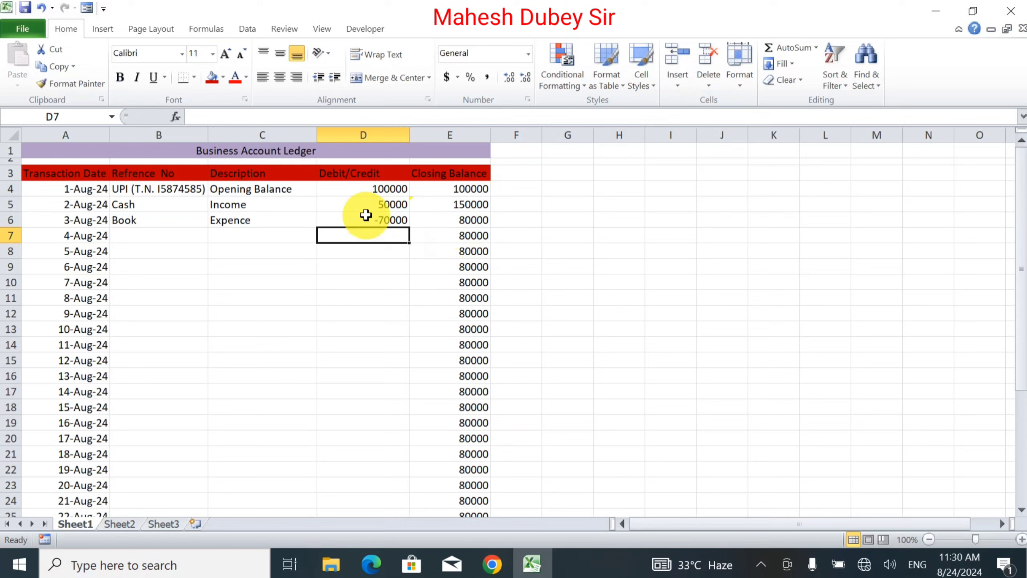
Select the Debit/Credit and Closing Balance amounts in the range D4:E35.
click(372, 183)
key(shift+Right)
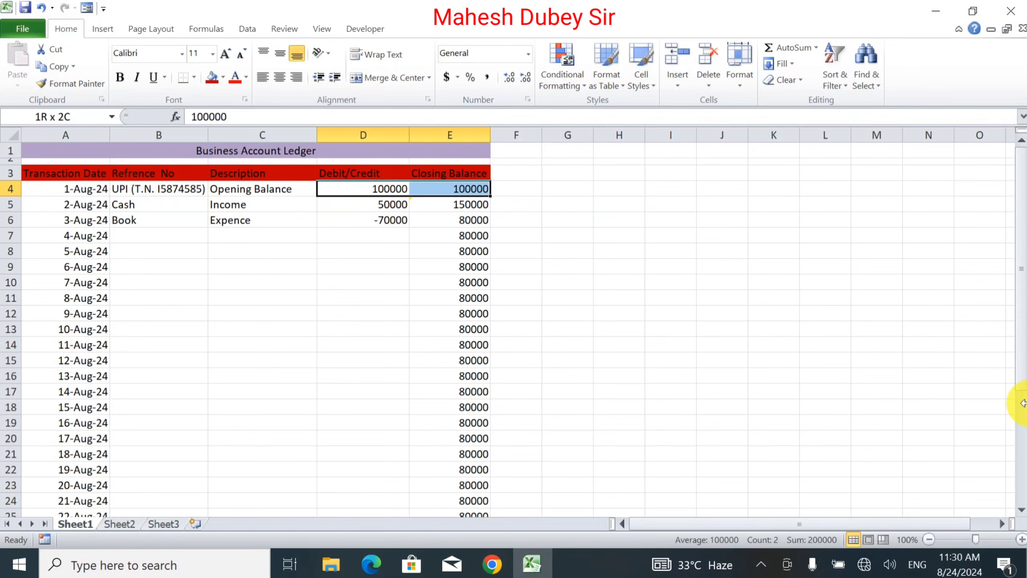
key(shift+Down)
key(shift+Down)
key(shift+Down)
key(shift+Down)
key(shift+Down)
key(shift+Down)
key(shift+Down)
key(shift+Down)
key(shift+Down)
key(shift+Down)
key(shift+Down)
key(shift+Down)
key(shift+Down)
key(shift+Down)
key(shift+Down)
key(shift+Down)
key(shift+Down)
key(shift+Down)
key(shift+Down)
key(shift+Down)
key(shift+Down)
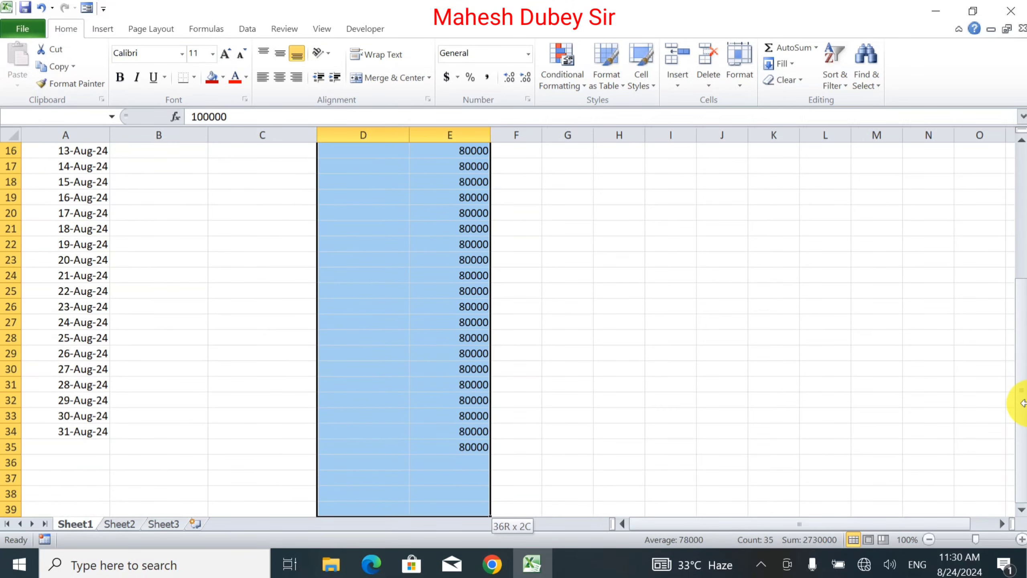
key(shift+Up)
key(shift+Up)
key(shift+Up)
key(shift+Up)
key(shift+Up)
key(shift+Up)
key(shift+Up)
key(shift+Up)
key(shift+Up)
key(shift+Up)
key(shift+Up)
key(shift+Up)
key(shift+Up)
key(shift+Up)
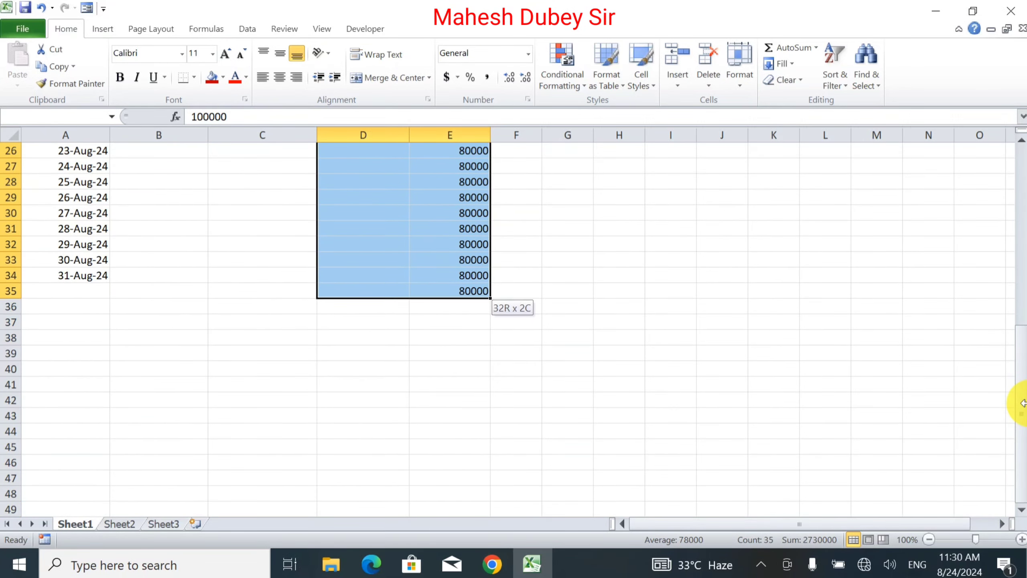
key(shift+Down)
scroll(442, 385, up, 8)
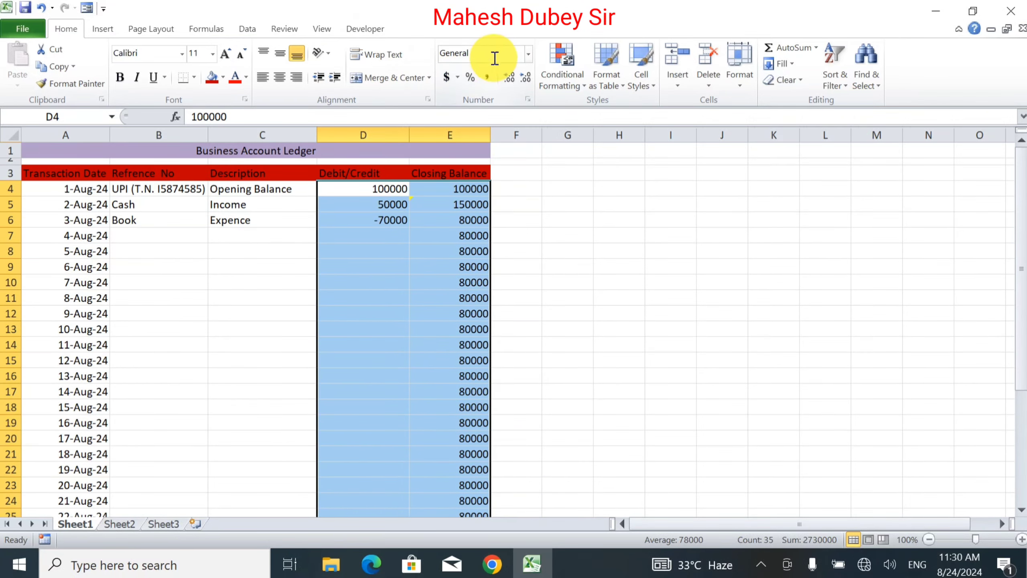
Format the selected amounts as Currency with the ₹ English (India) symbol and 2 decimal places.
click(529, 56)
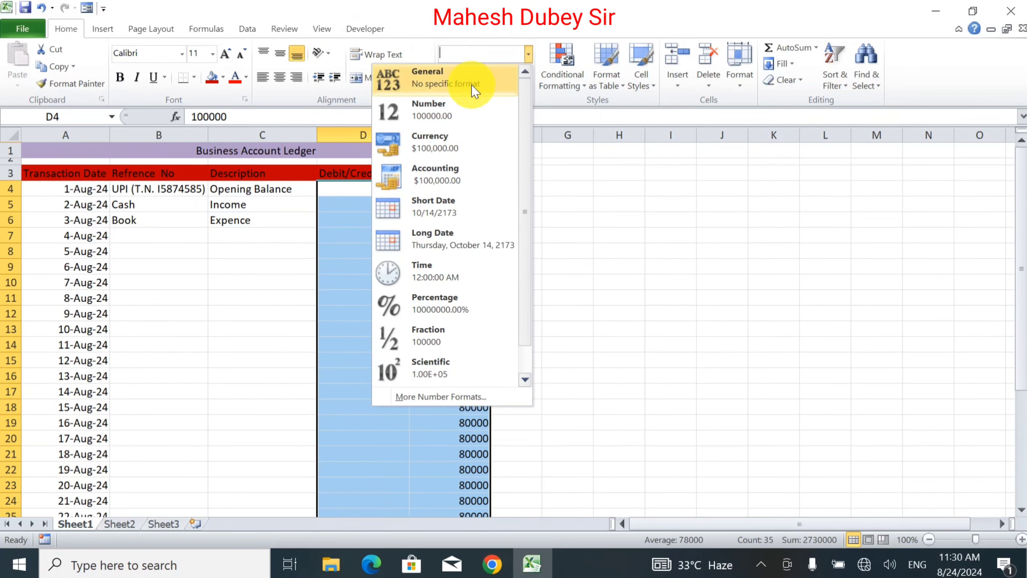
click(459, 400)
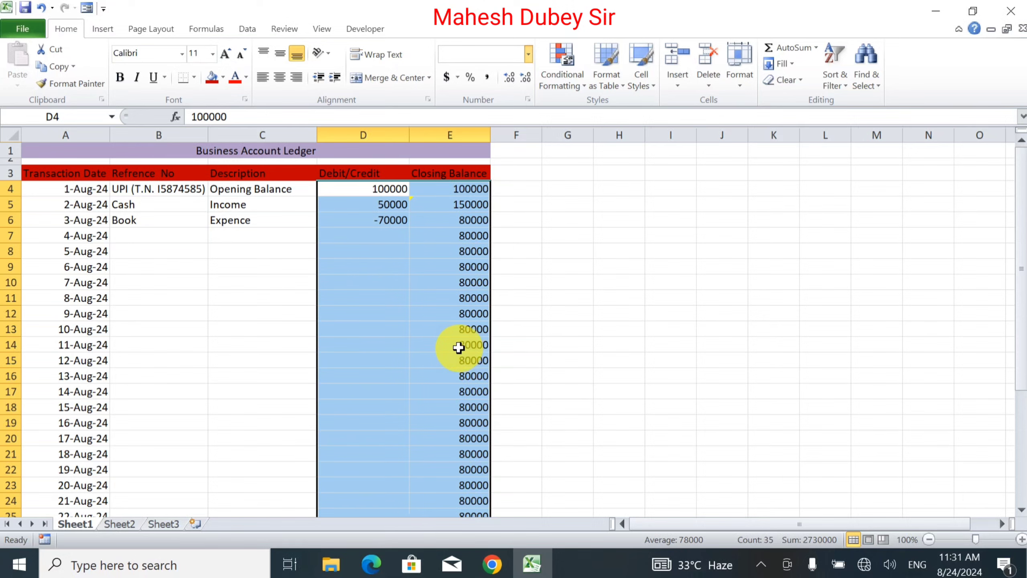
key(ctrl+1)
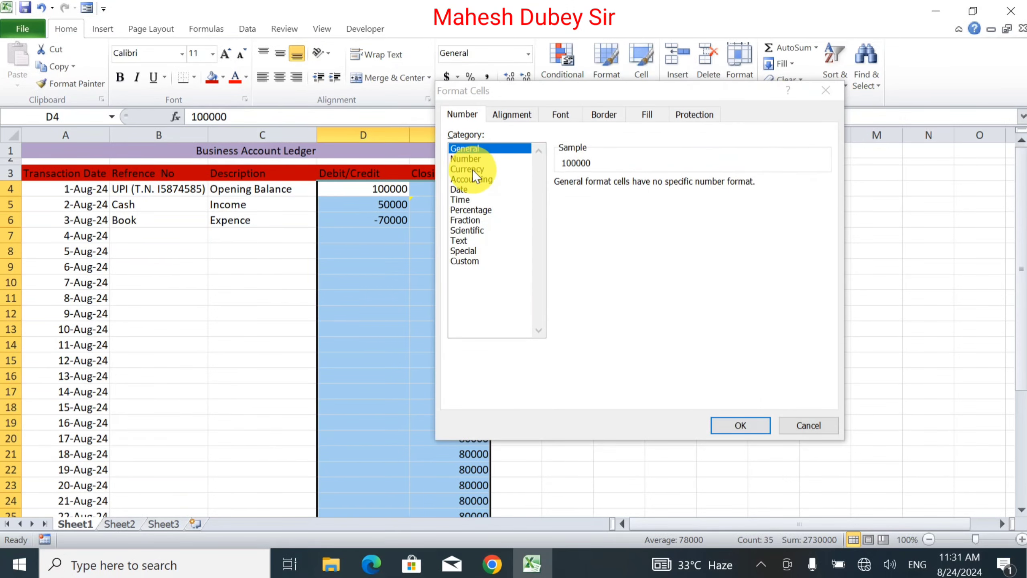
click(471, 170)
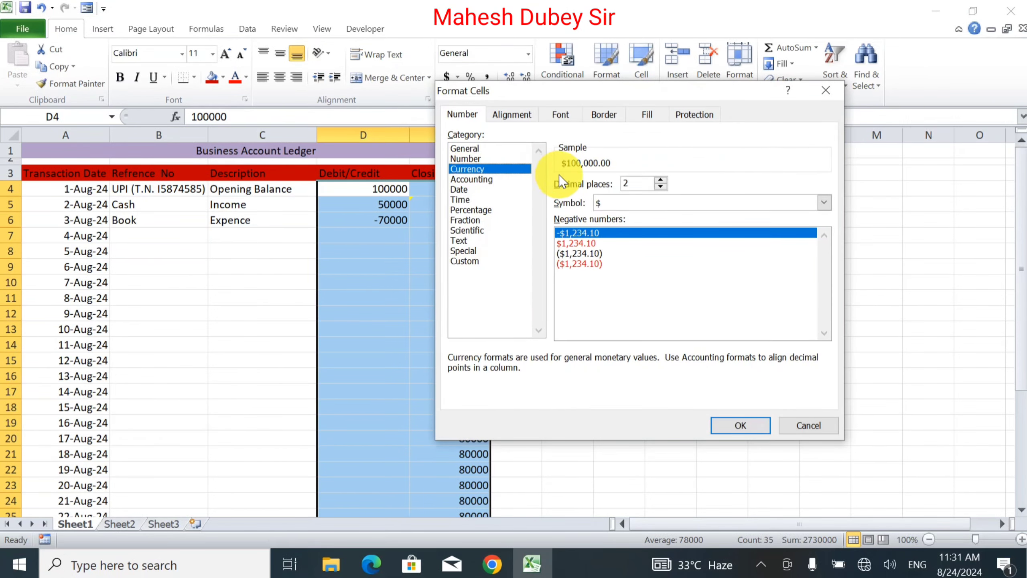
click(695, 203)
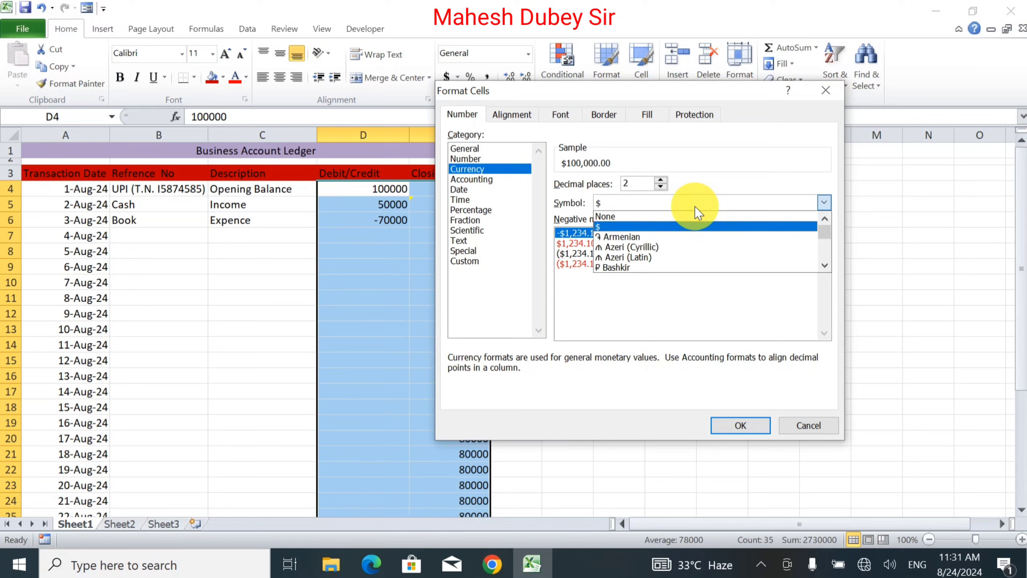
click(824, 265)
click(824, 265)
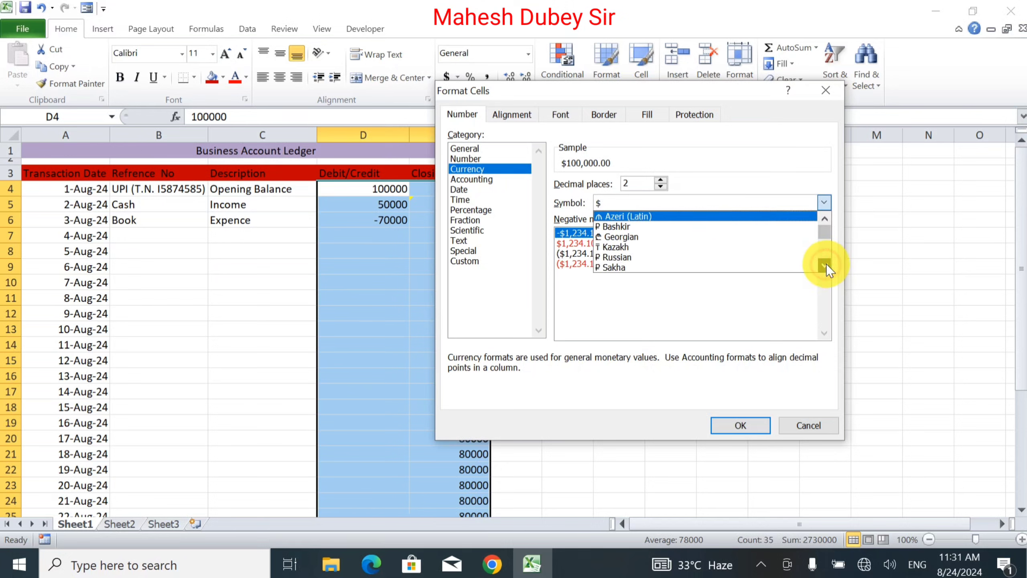
click(824, 265)
click(824, 265)
click(823, 265)
click(824, 265)
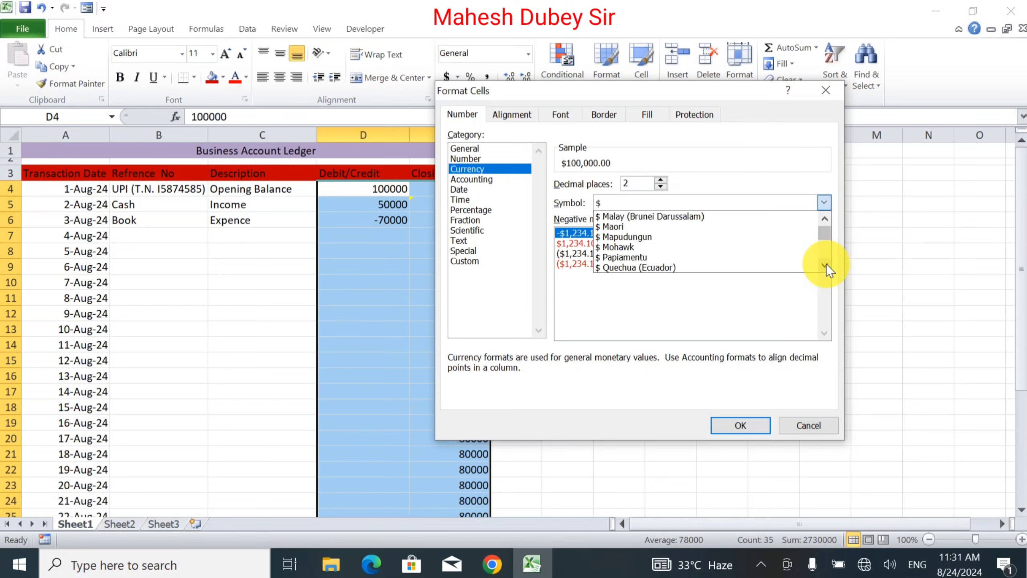
click(824, 265)
click(824, 266)
click(824, 266)
click(823, 266)
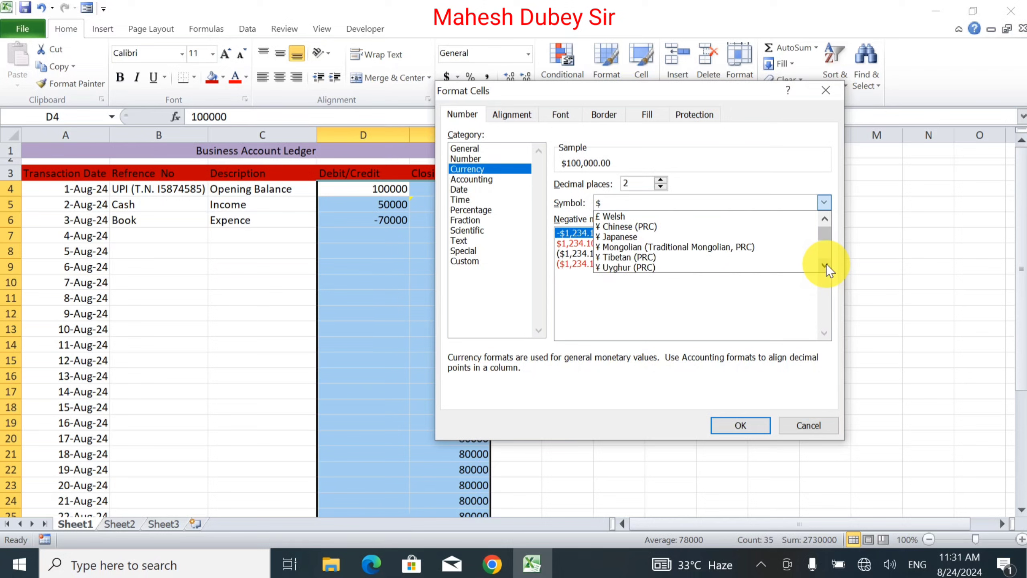
click(824, 265)
click(823, 266)
click(824, 265)
click(823, 266)
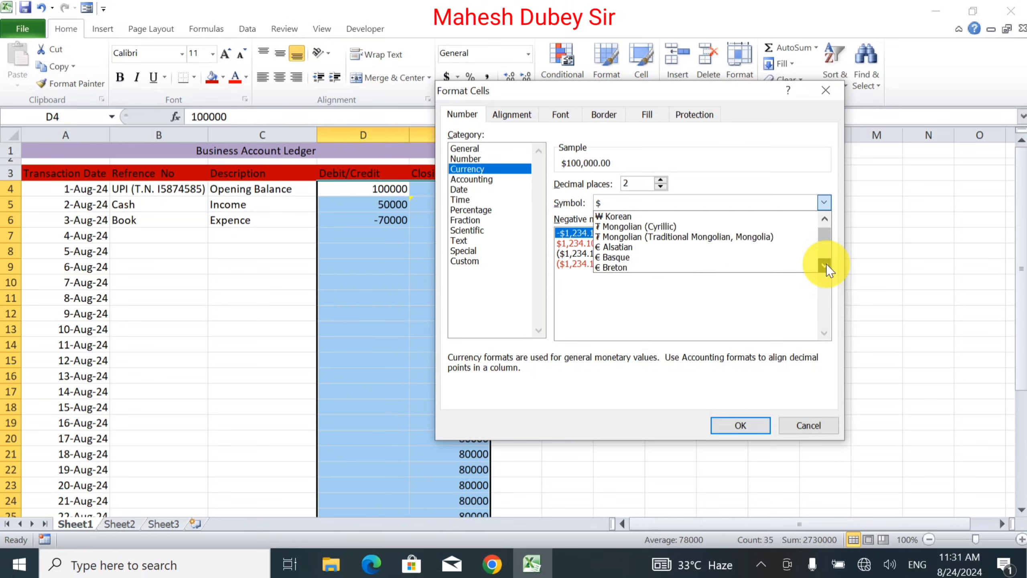
click(823, 266)
click(824, 265)
click(824, 265)
click(823, 265)
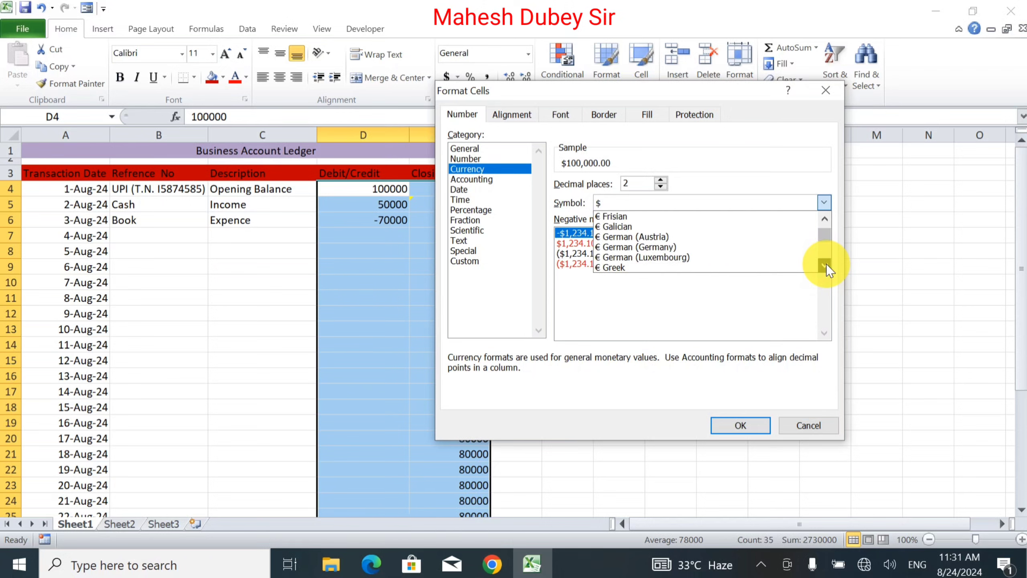
click(824, 265)
click(824, 265)
click(824, 265)
click(824, 265)
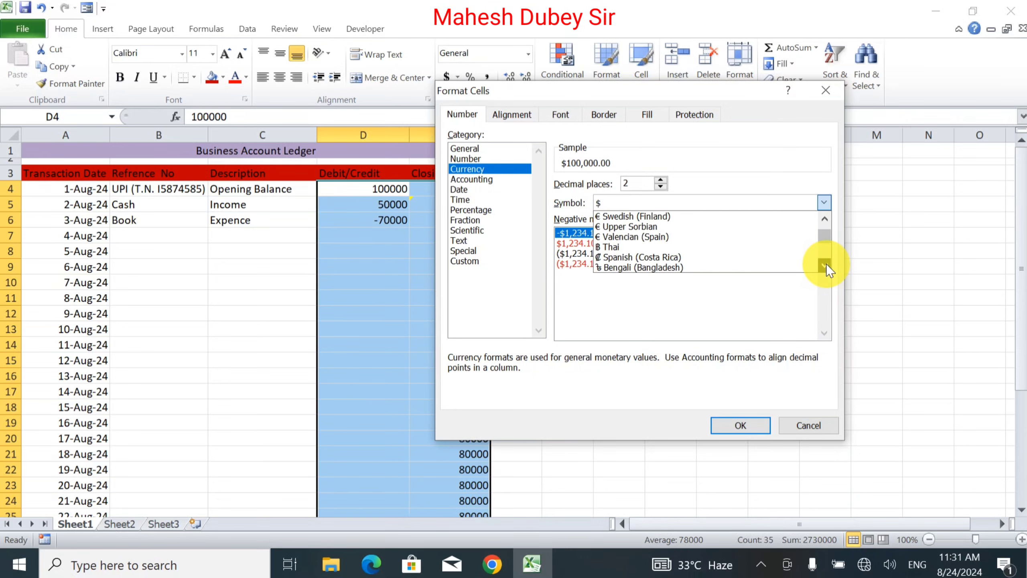
click(824, 265)
click(824, 265)
click(824, 265)
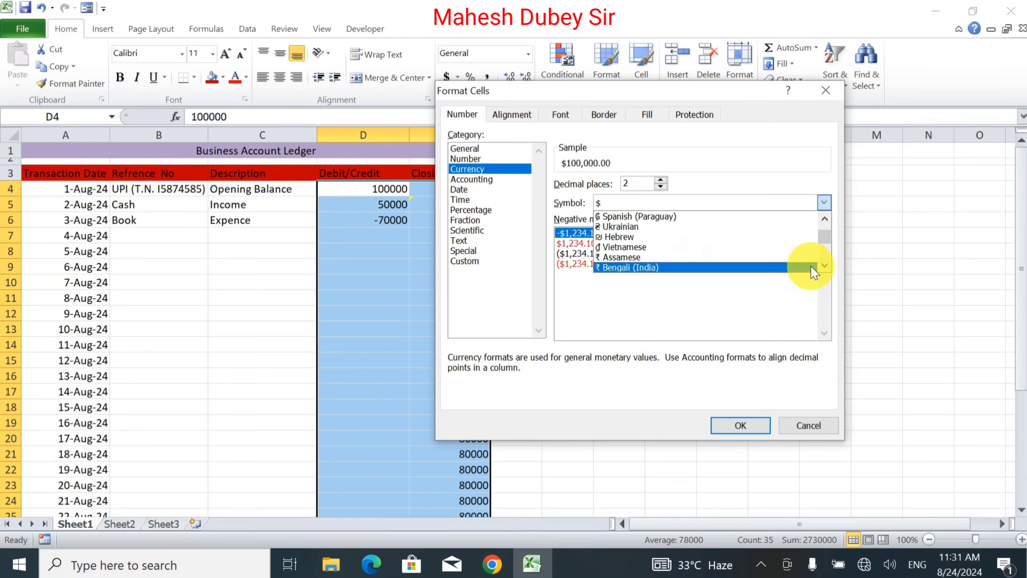
click(824, 266)
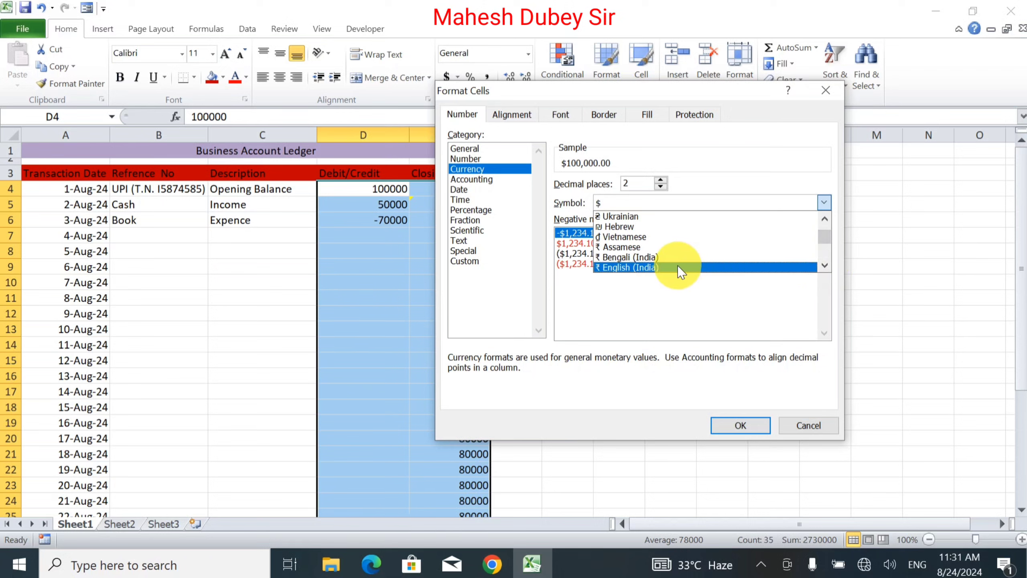
click(824, 266)
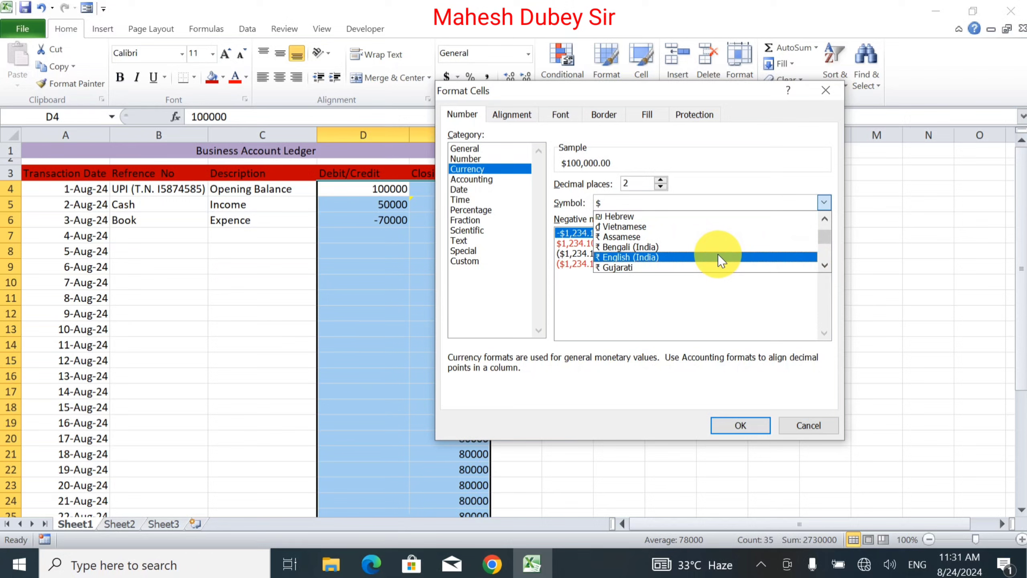
click(718, 256)
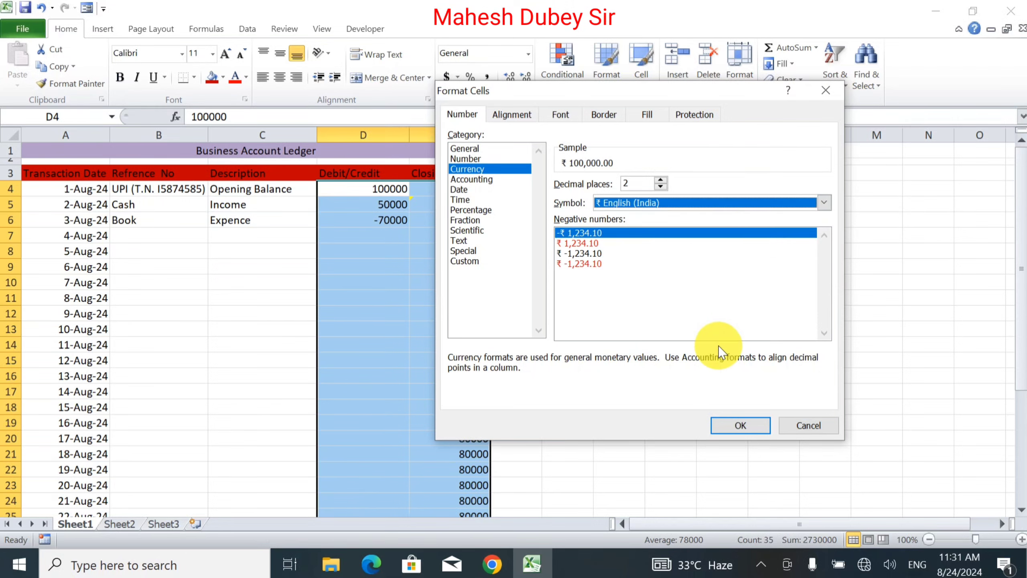
click(741, 430)
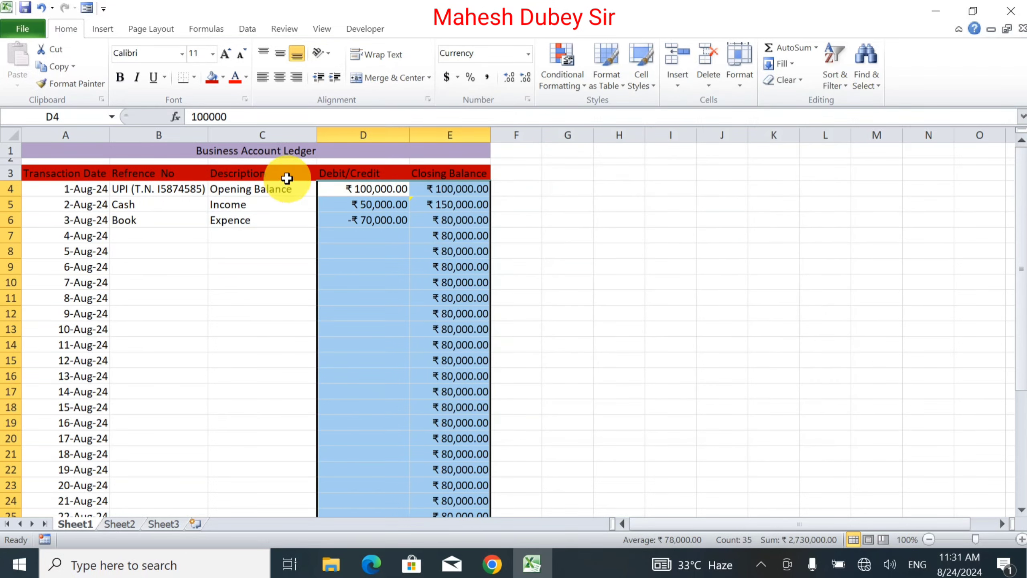
Apply the dollar Accounting number format to the selected Debit/Credit and Closing Balance amounts.
click(447, 77)
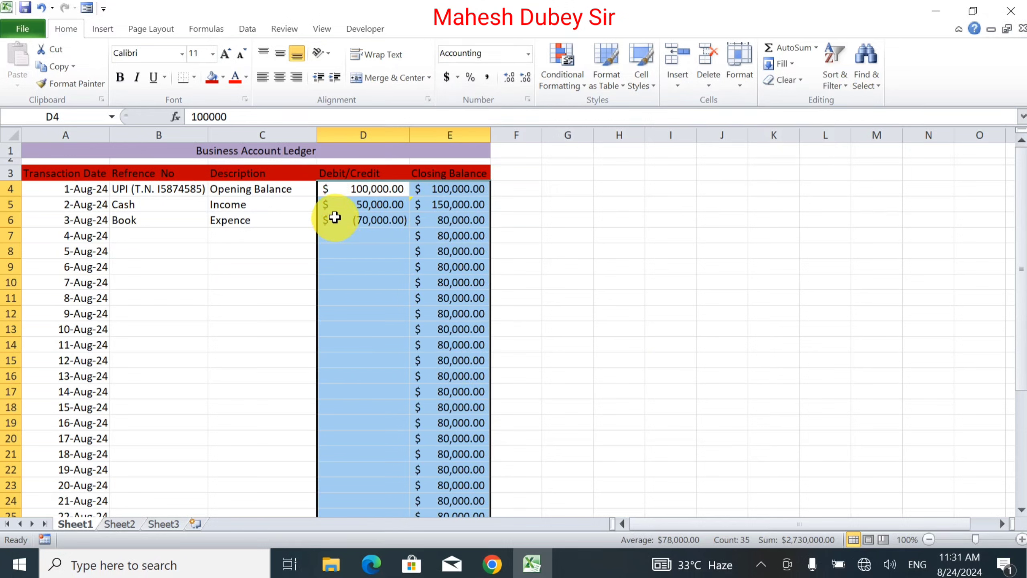
click(347, 220)
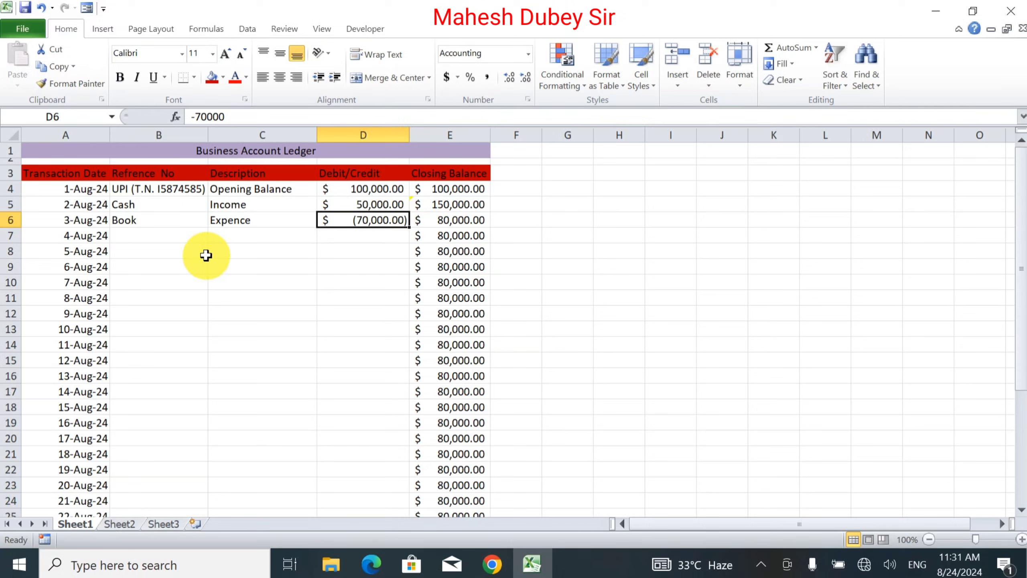
click(177, 238)
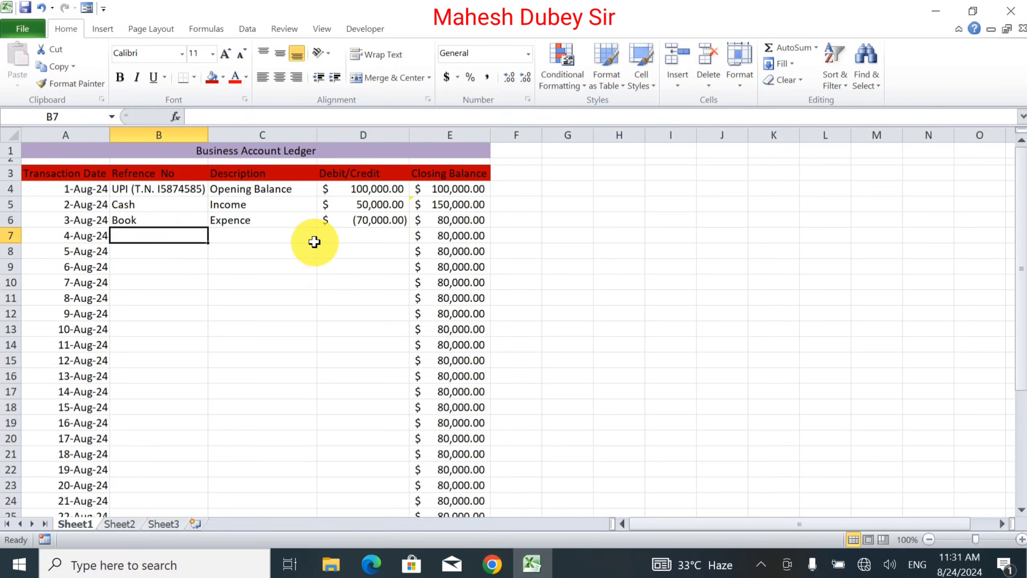
drag(367, 192, 367, 223)
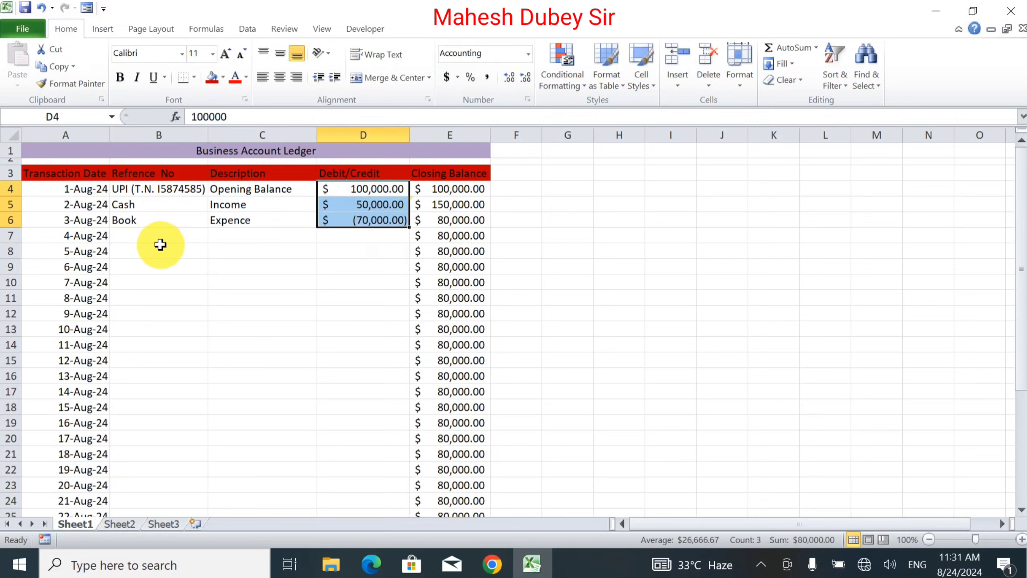
Enter "PlyBood" as the reference in B7 and copy the "Expence" description from C6 into C7.
click(149, 235)
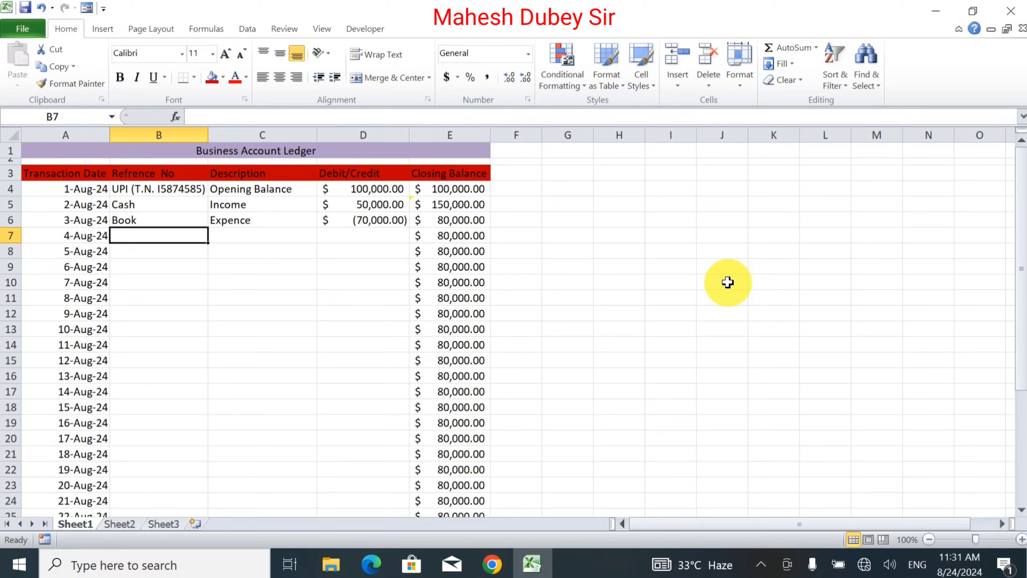
text(Ply Bood)
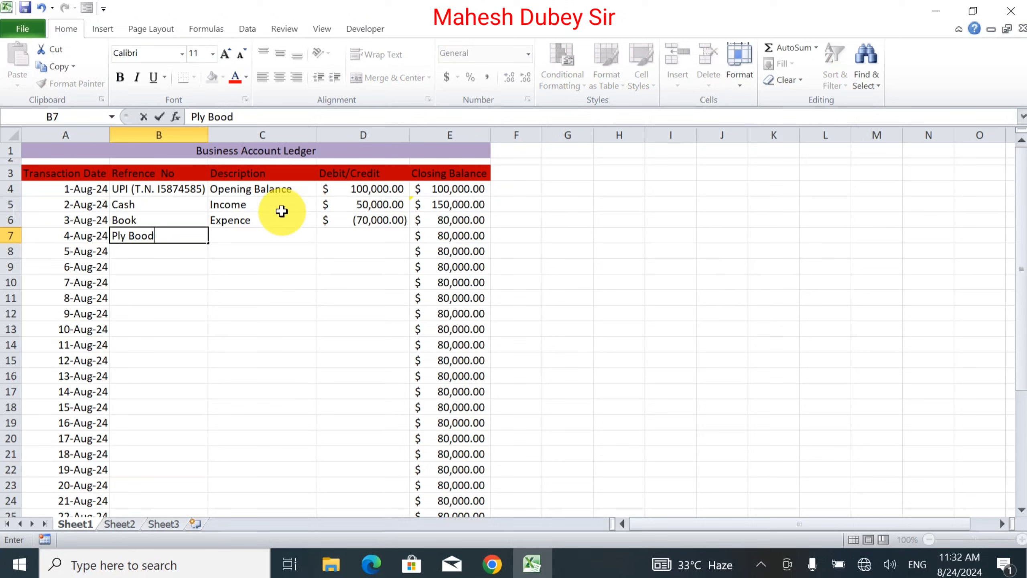
double_click(129, 236)
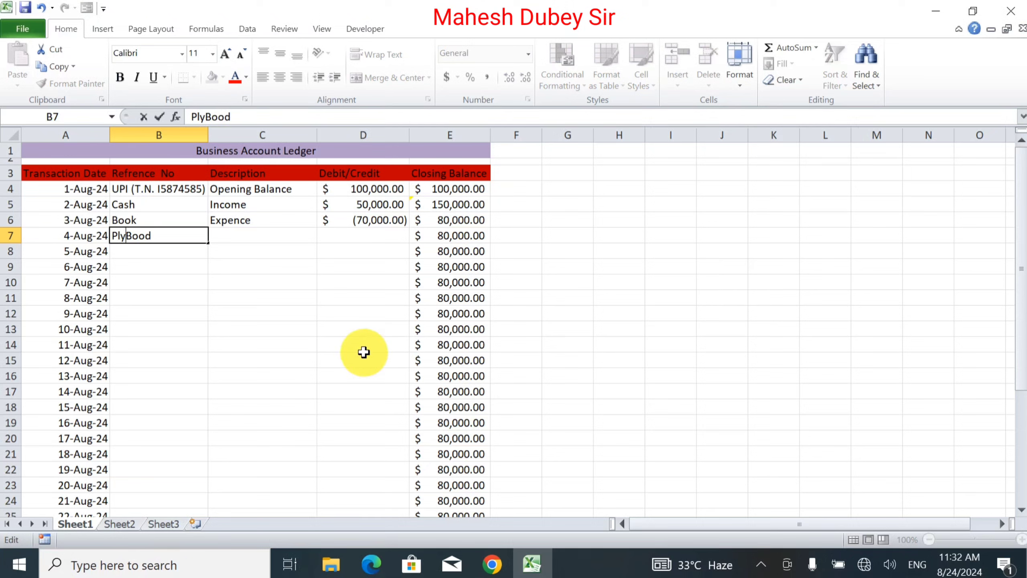
key(Tab)
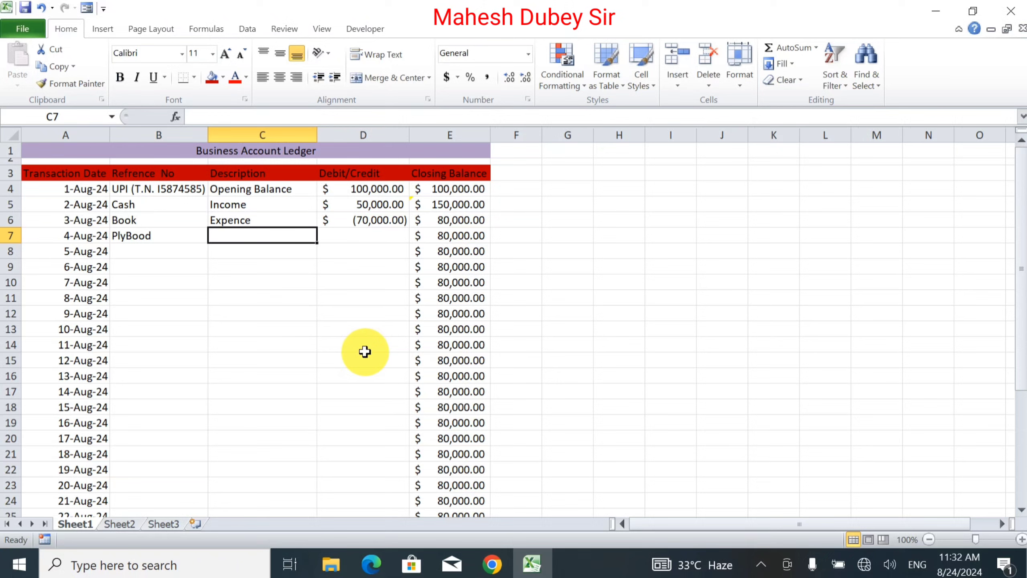
key(ctrl+d)
key(Right)
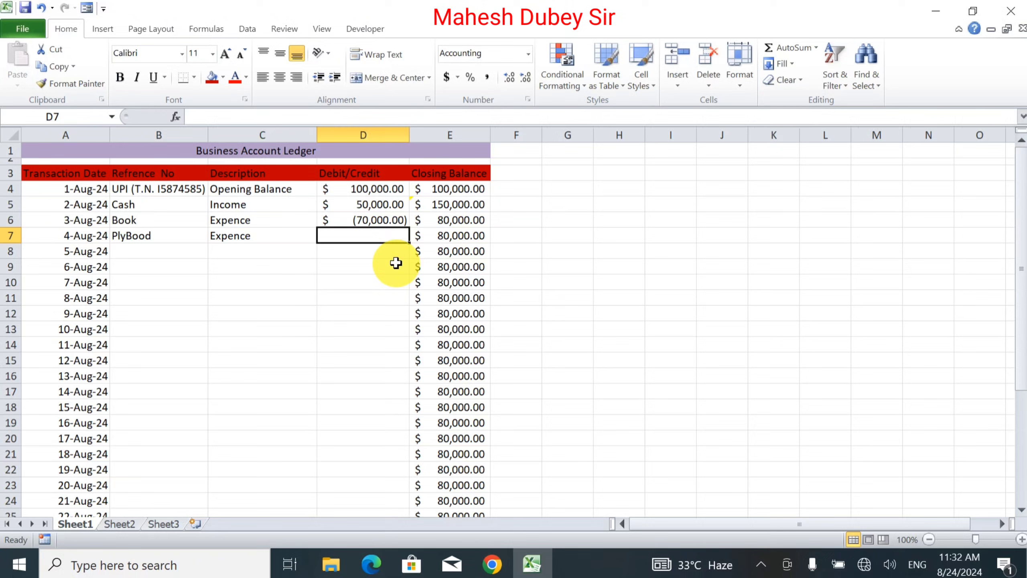
Enter 30000 as the Debit/Credit amount in D7, then make it negative as an expense, -30000.
text(30,0)
text(0)
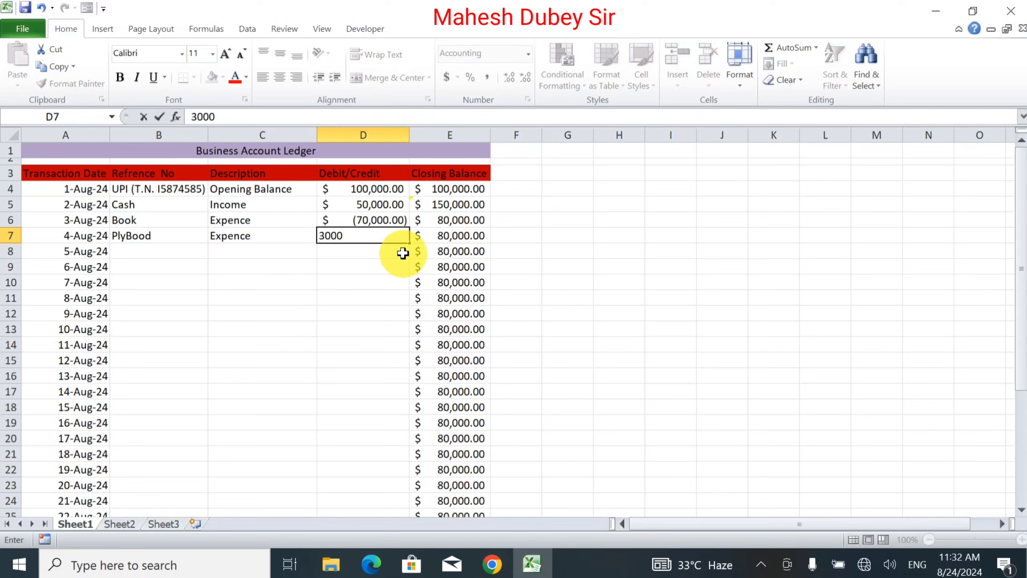
text(0)
key(Return)
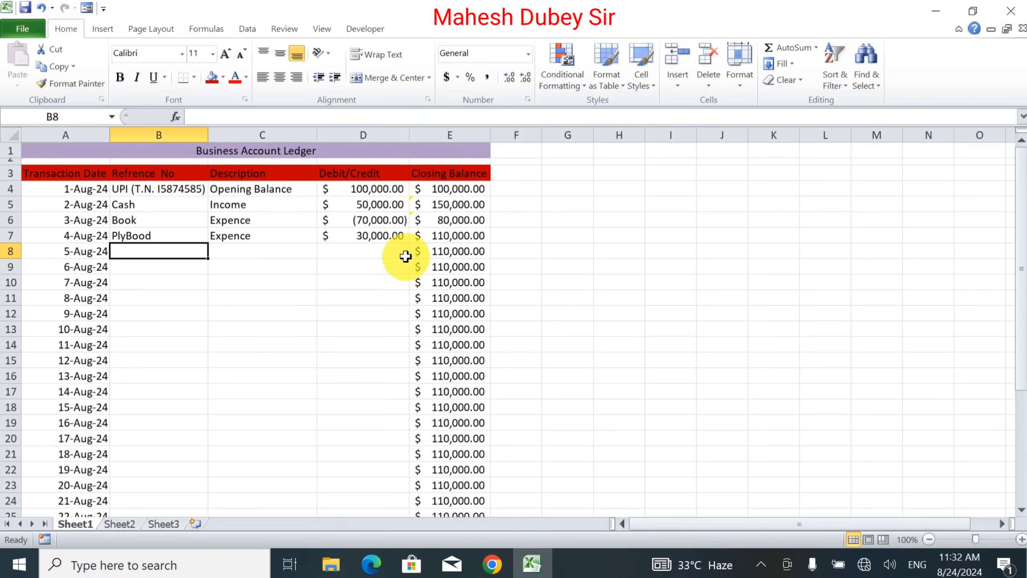
click(373, 238)
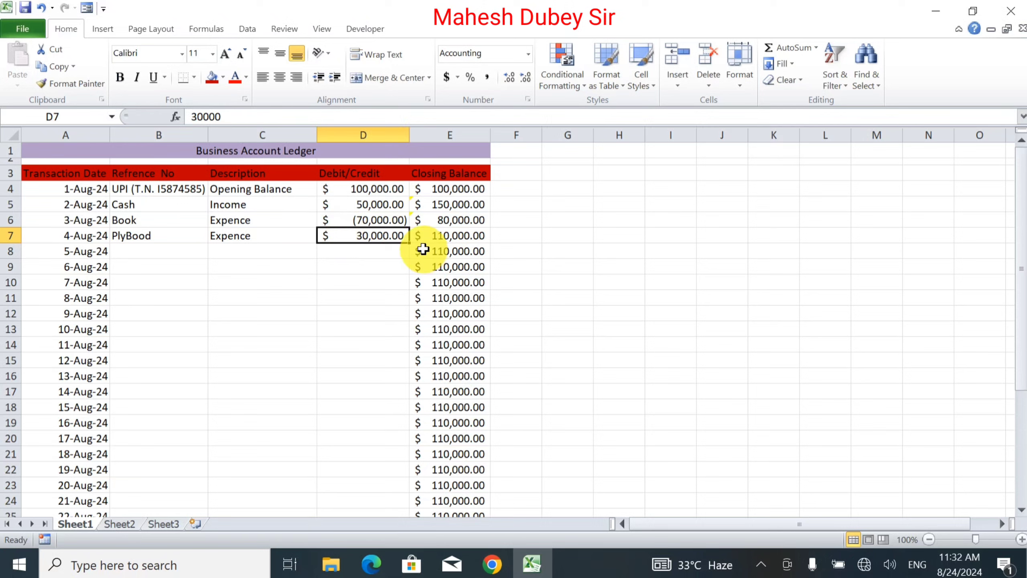
double_click(349, 234)
text(-30000)
key(Return)
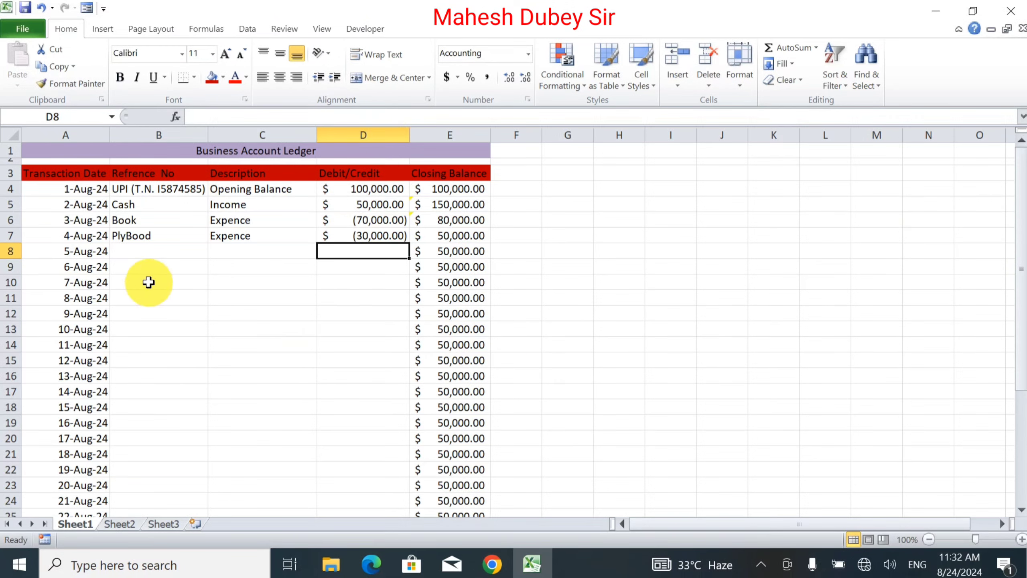
click(146, 248)
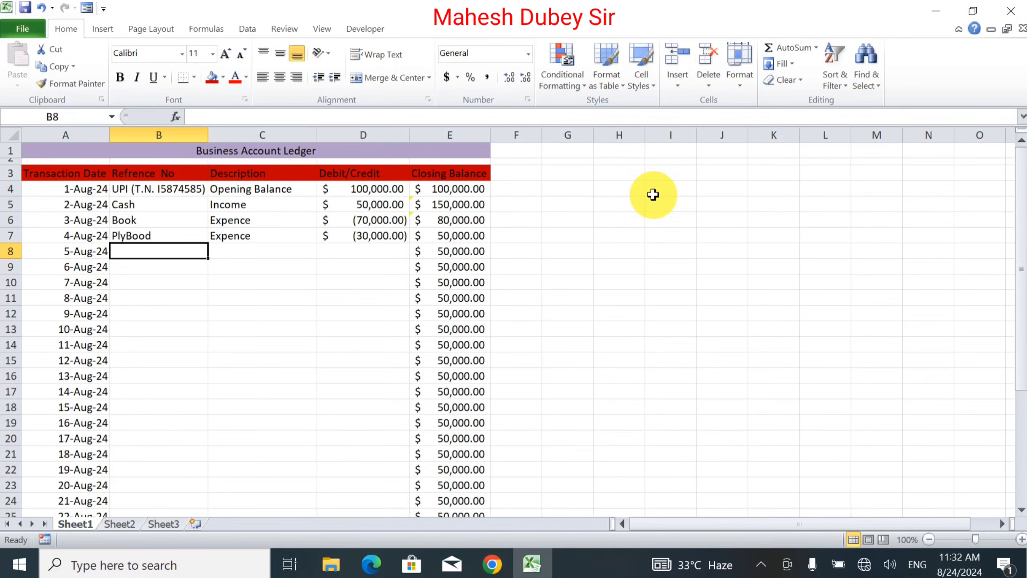
scroll(188, 223, down, 3)
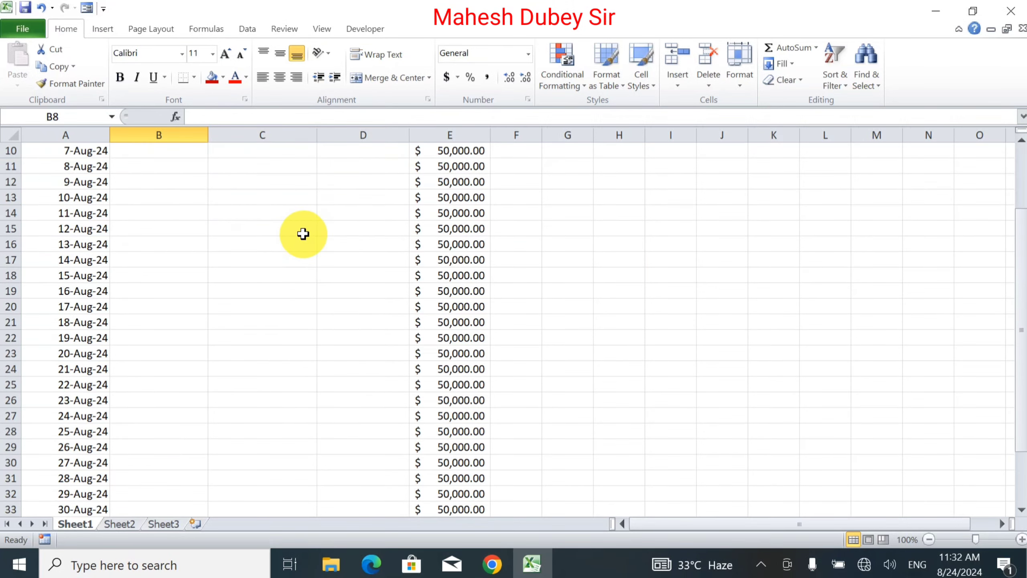
Merge and center cells A35 to D35 in the row below the 31-Aug-24 entry.
scroll(303, 234, down, 3)
scroll(304, 237, up, 6)
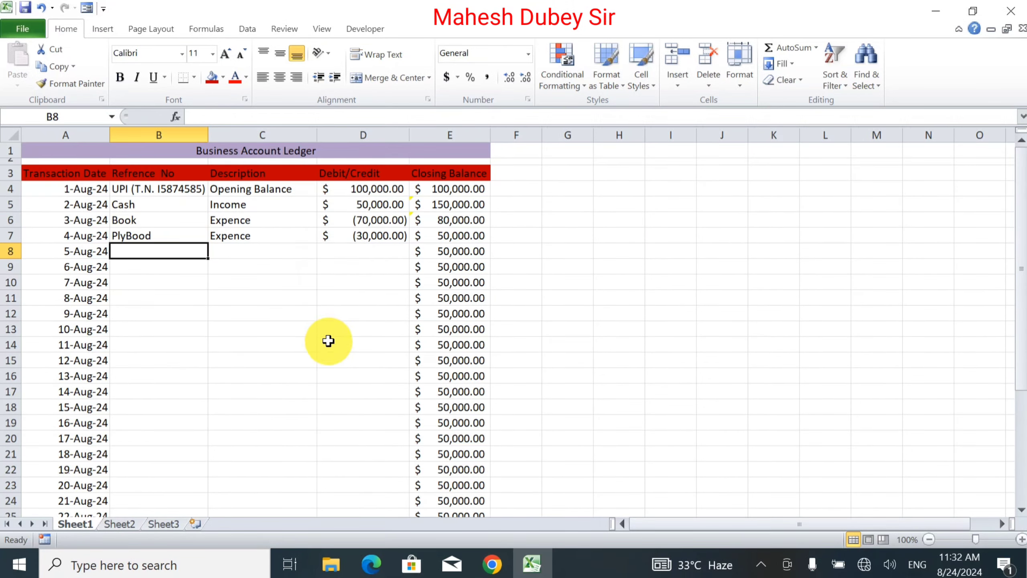
scroll(328, 341, down, 6)
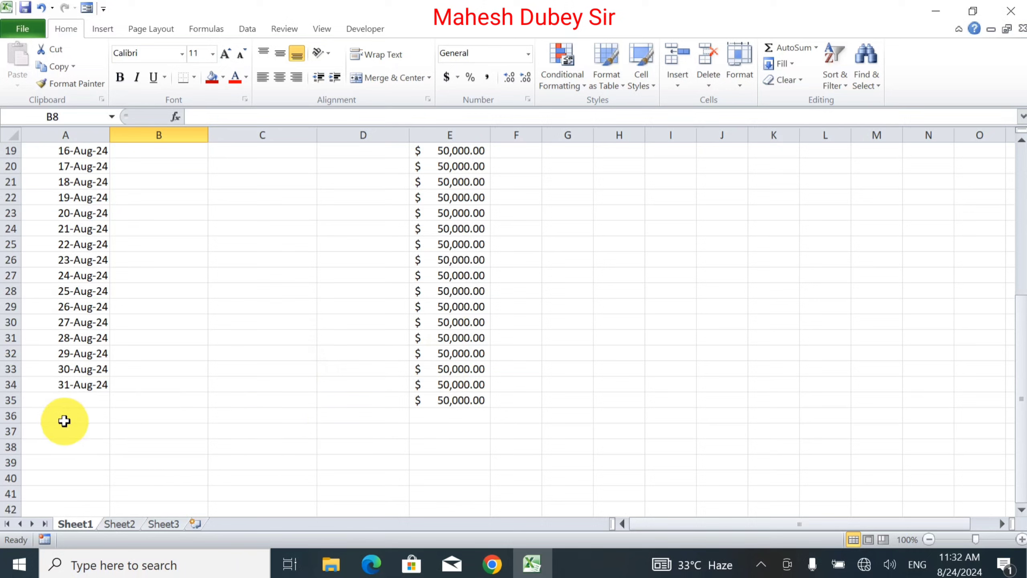
drag(71, 415, 337, 399)
click(337, 399)
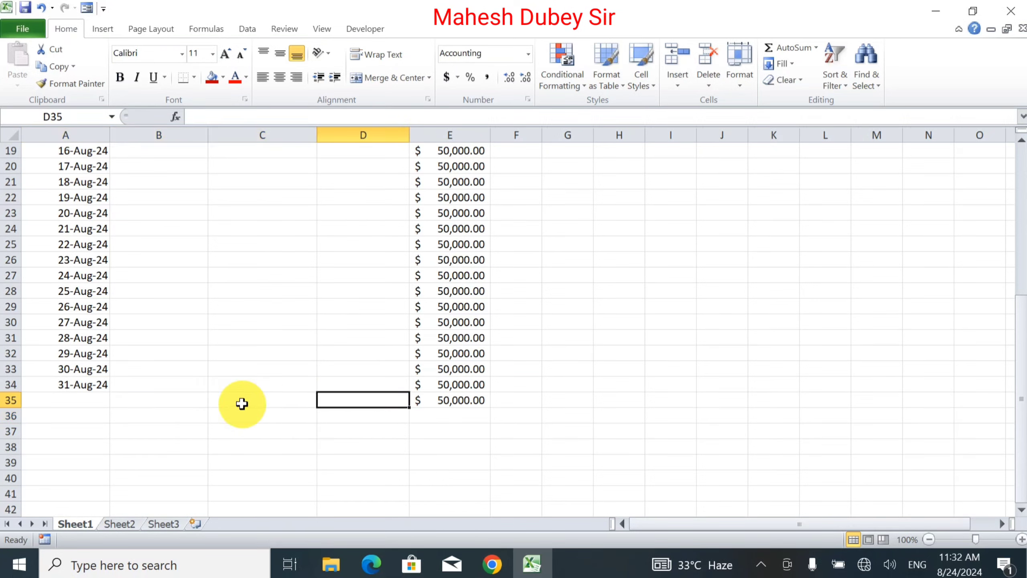
drag(39, 399, 340, 395)
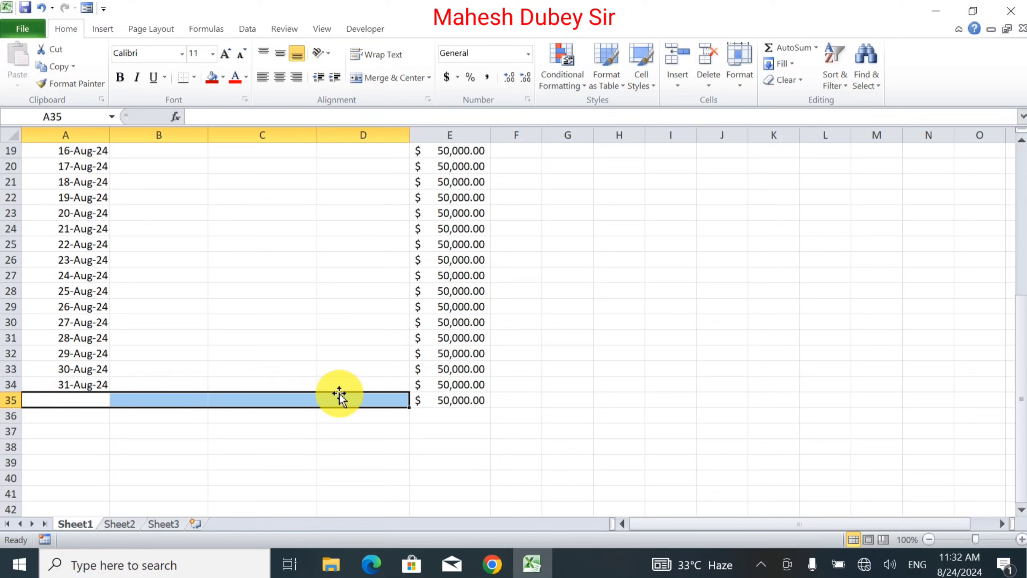
click(381, 77)
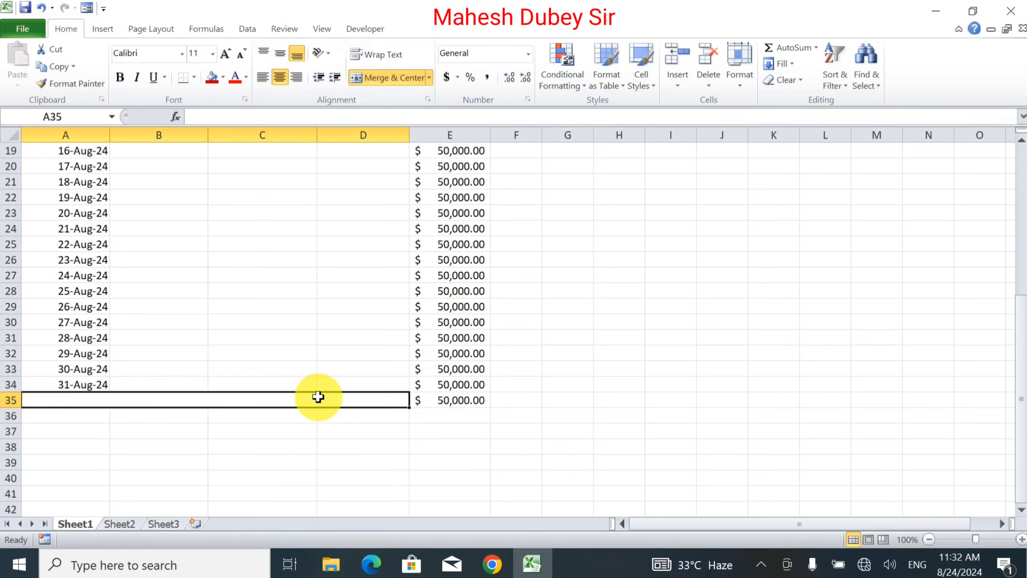
Enter "Closing Blance" in the merged A35:D35 cell and align it right.
text(Closing)
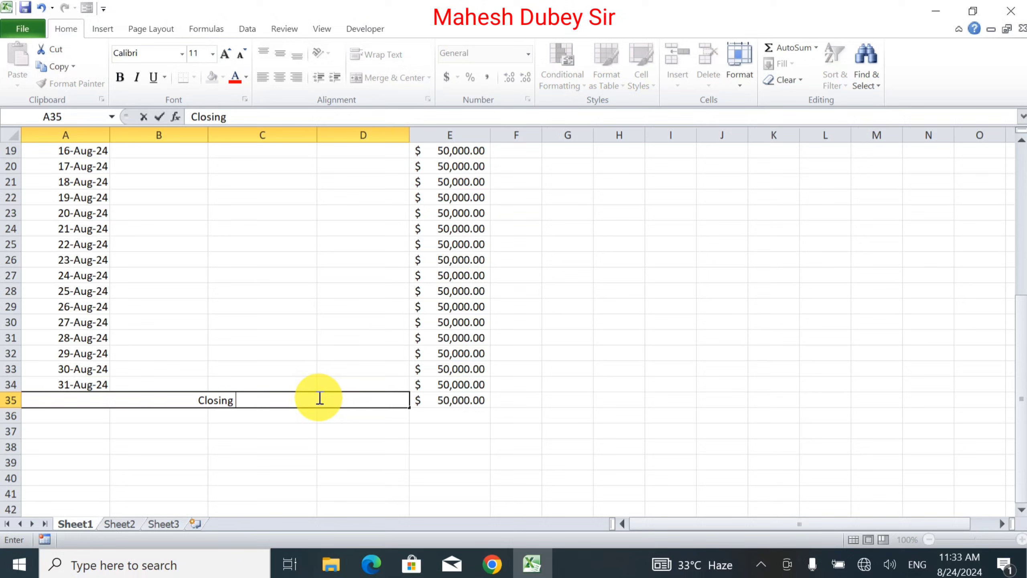
text( Blanc)
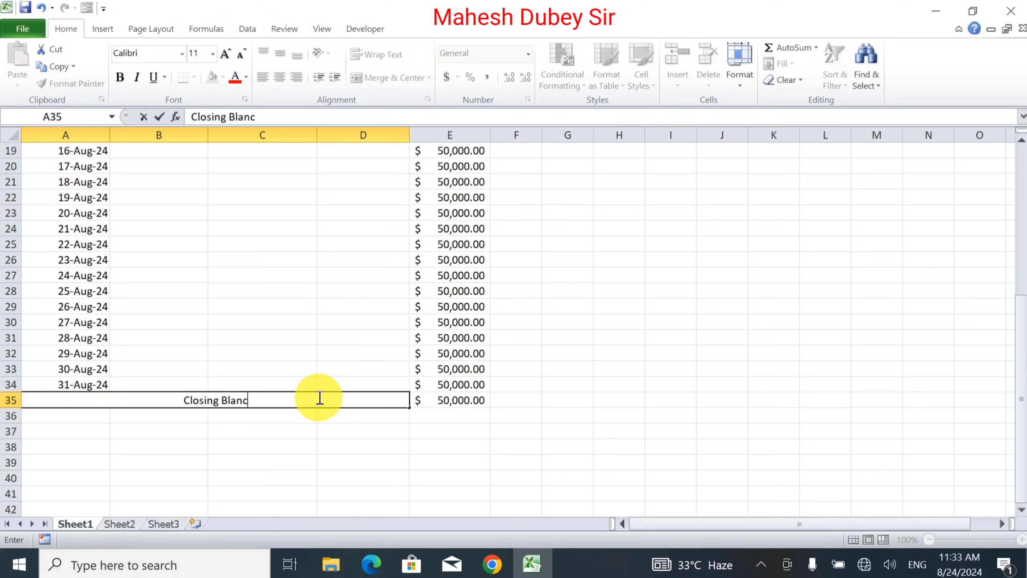
text(e)
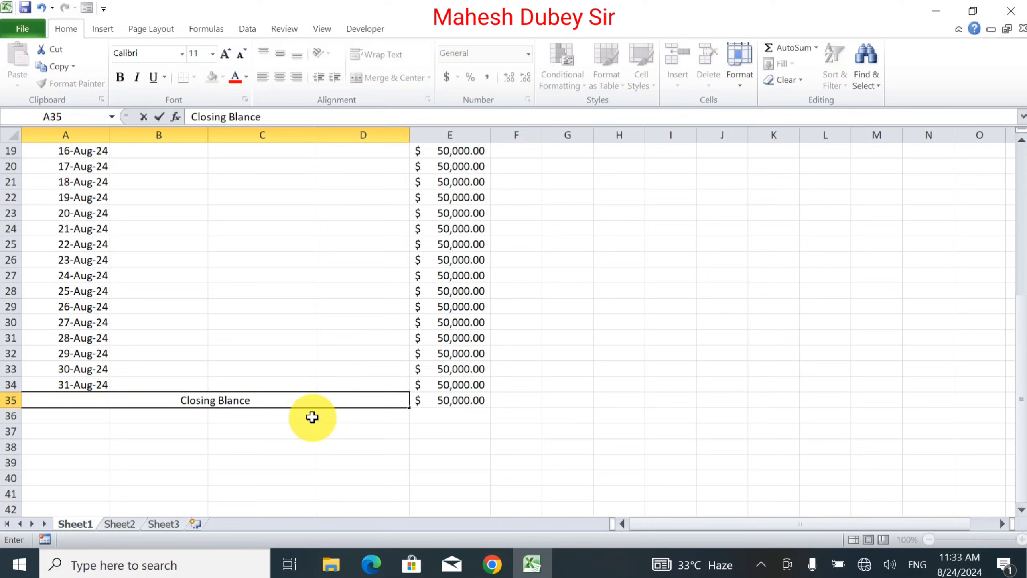
drag(311, 417, 339, 419)
click(355, 401)
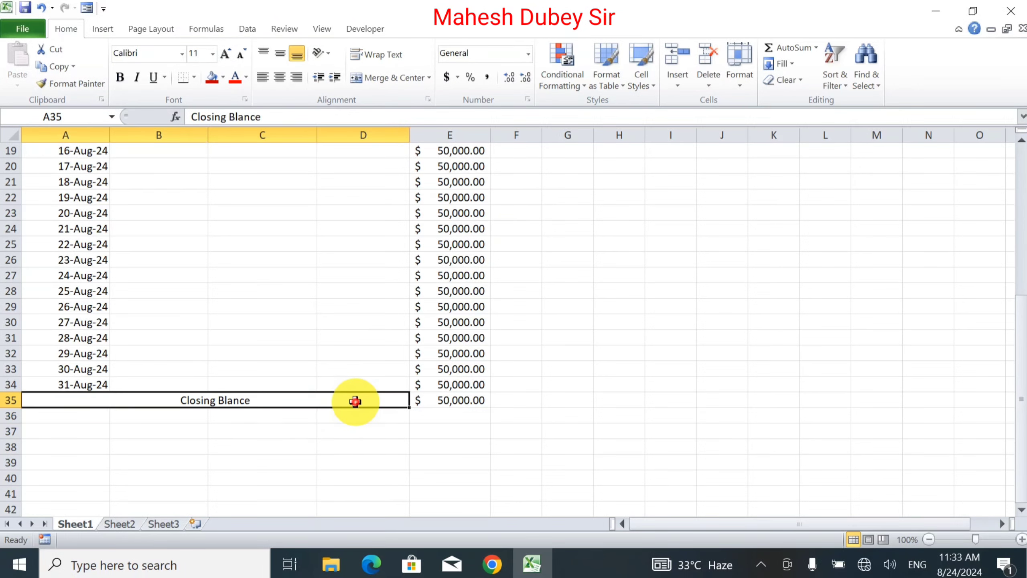
click(297, 81)
Replace the formula in E35 with =E34 so it takes the balance of the last date.
click(447, 401)
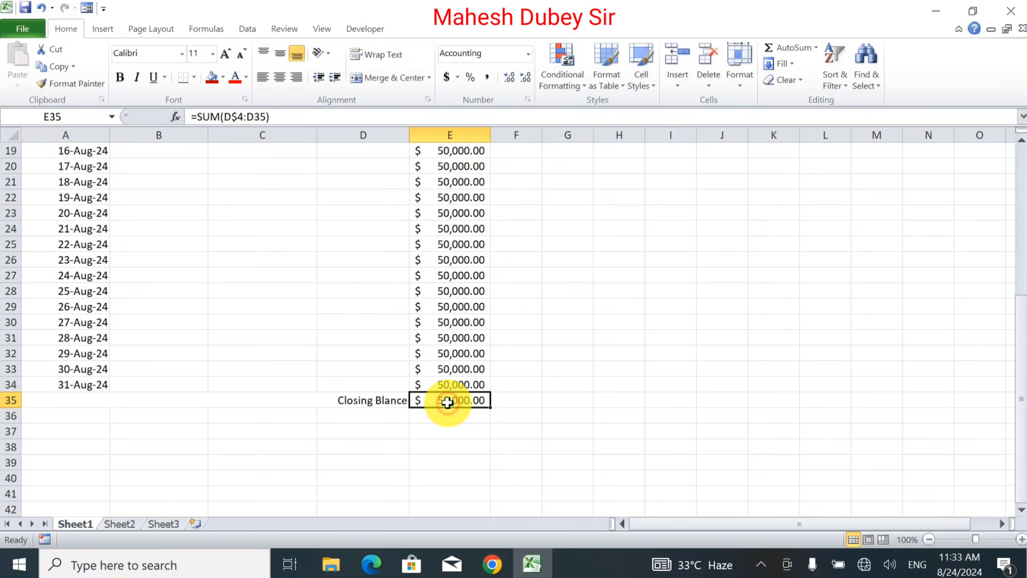
text(=)
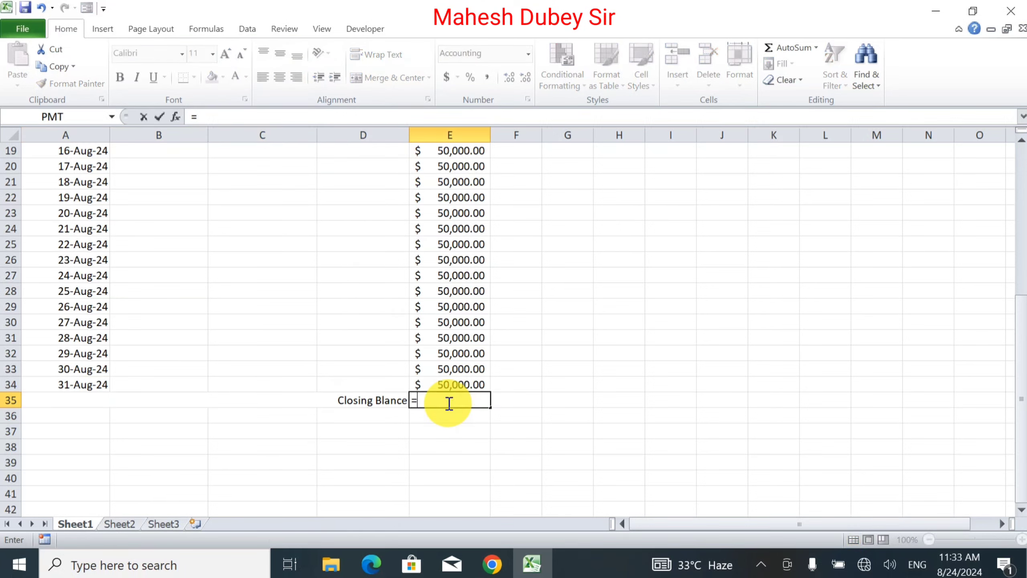
click(447, 384)
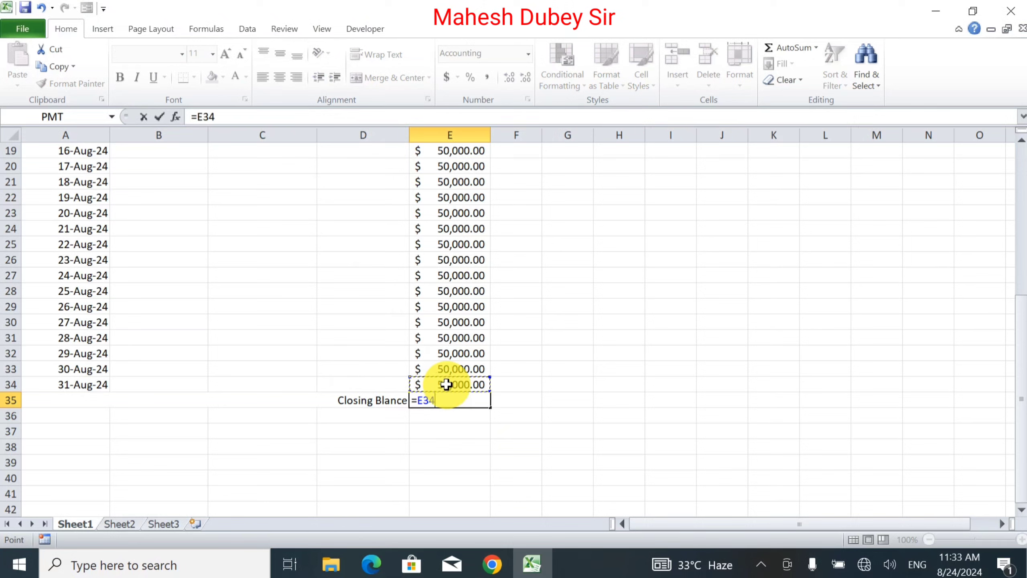
key(Return)
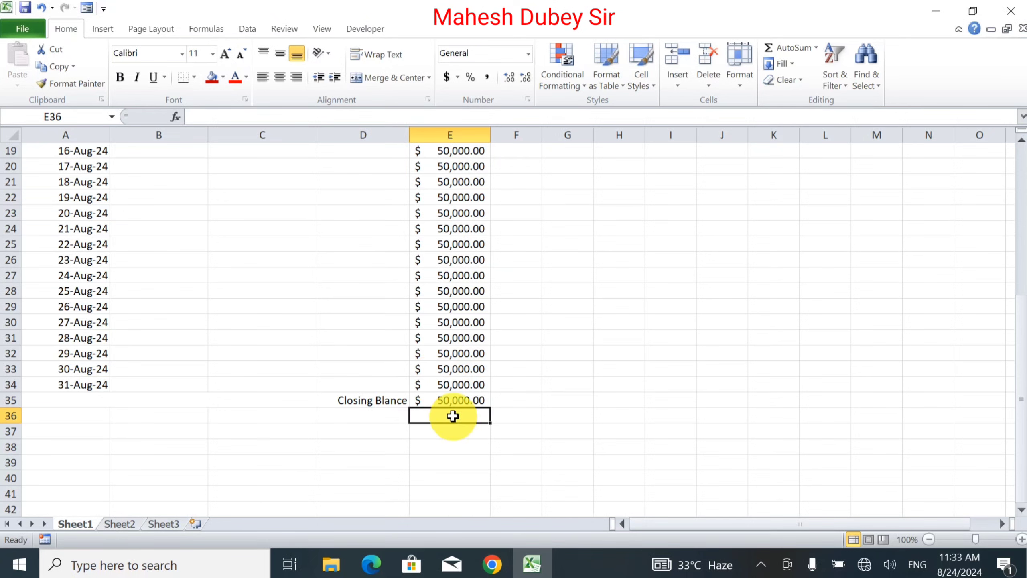
click(438, 402)
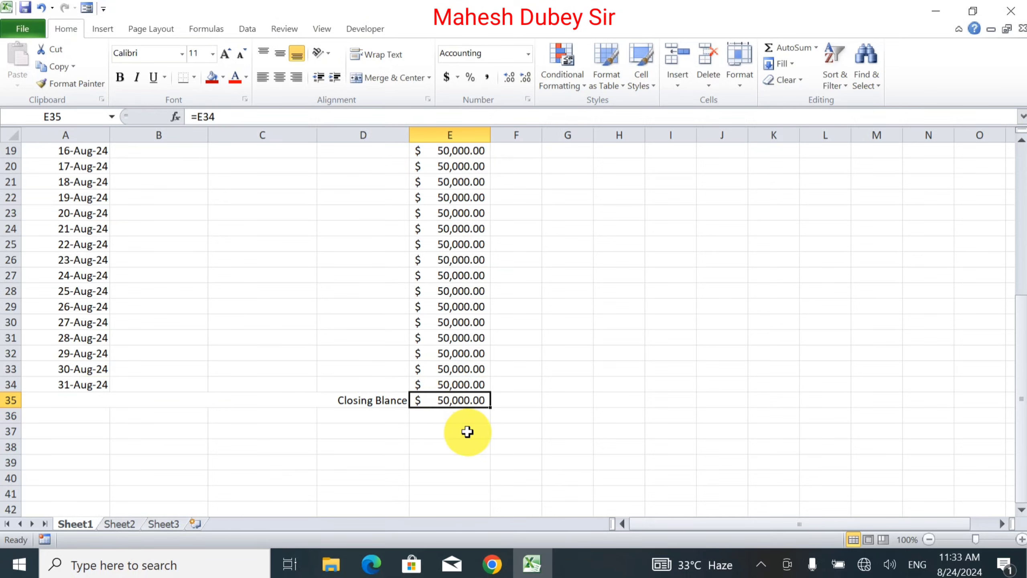
Apply All Borders to the ledger table from the header row 3 through row 35, columns A to E.
scroll(465, 411, up, 6)
scroll(465, 411, down, 9)
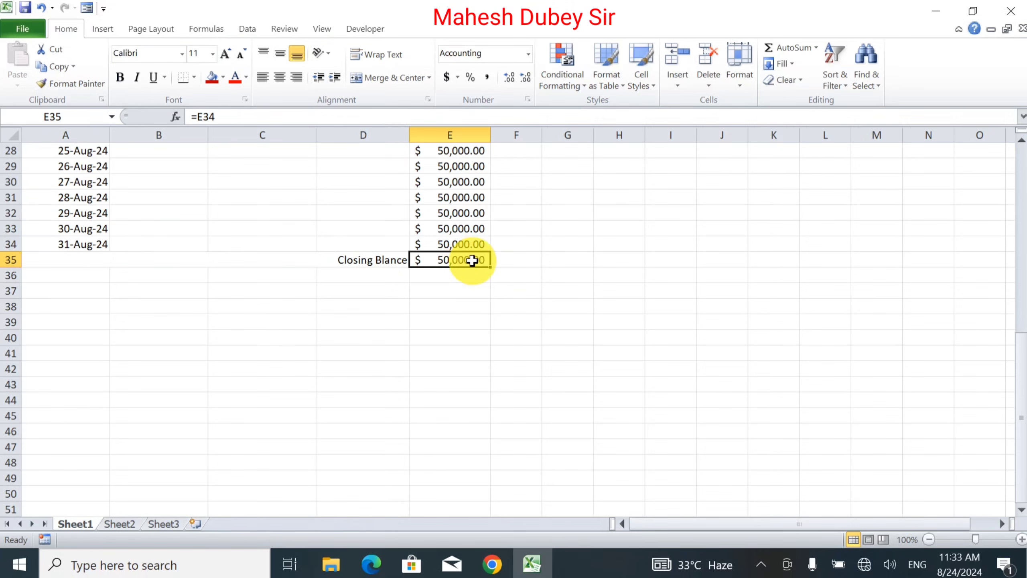
drag(465, 259, 3, 53)
scroll(268, 204, up, 1)
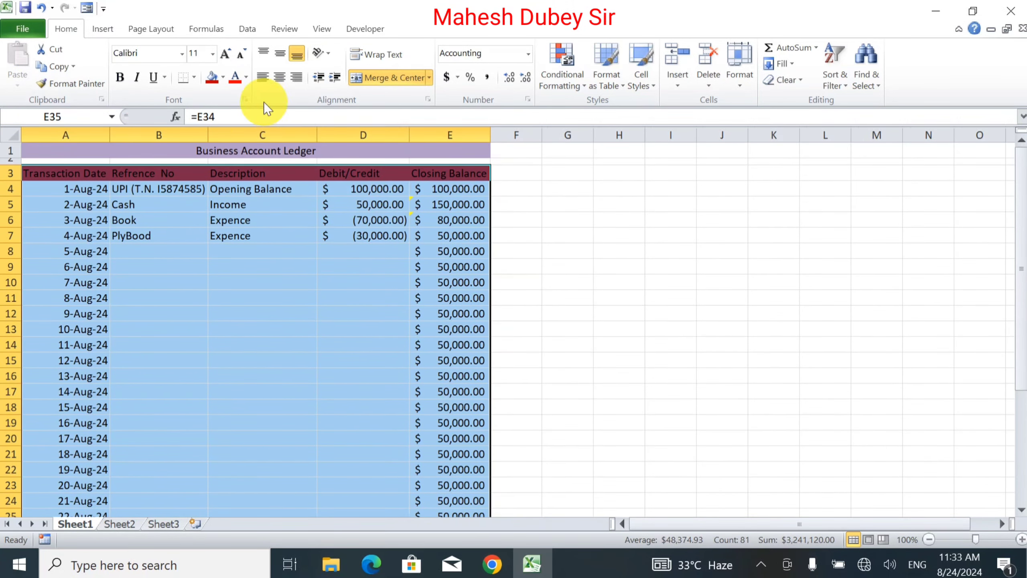
click(194, 77)
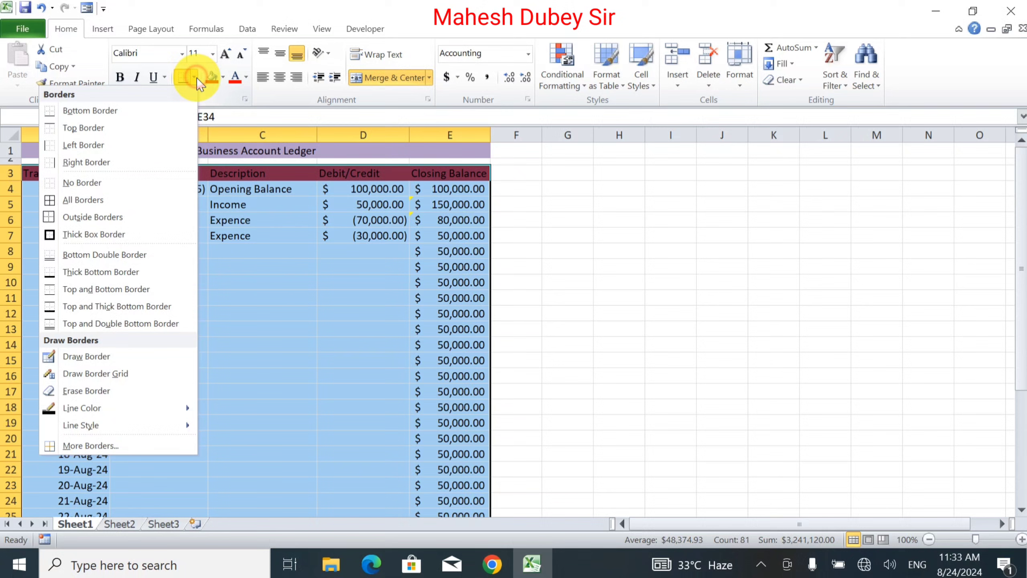
click(113, 199)
scroll(211, 188, down, 8)
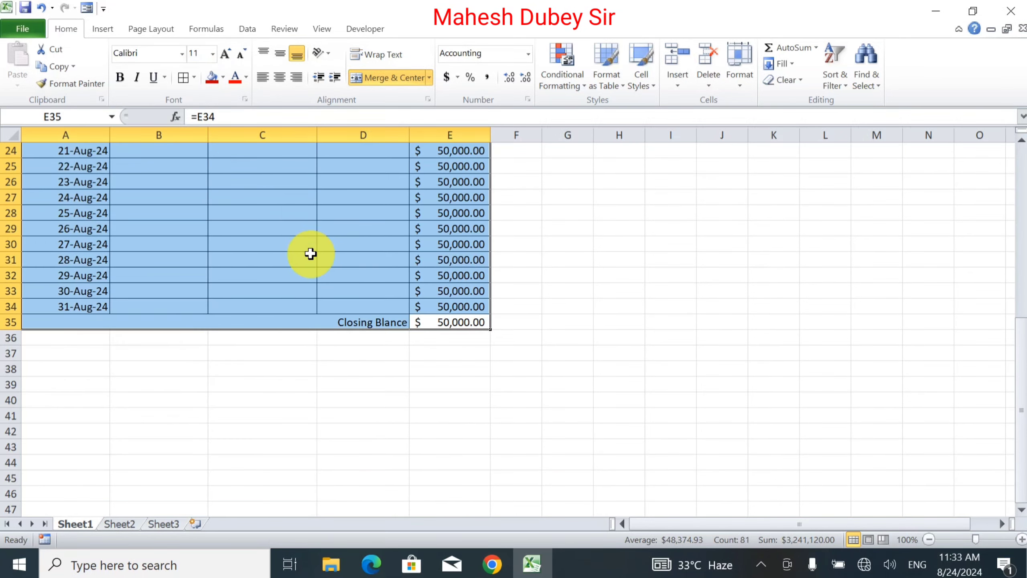
Give the selected ledger table thick solid outline and inside borders.
click(194, 77)
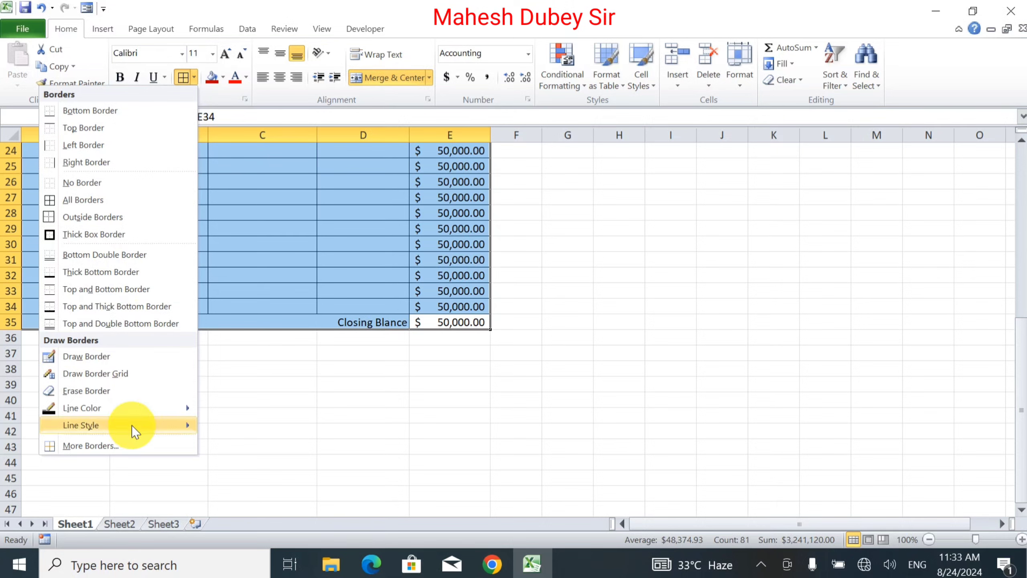
click(113, 442)
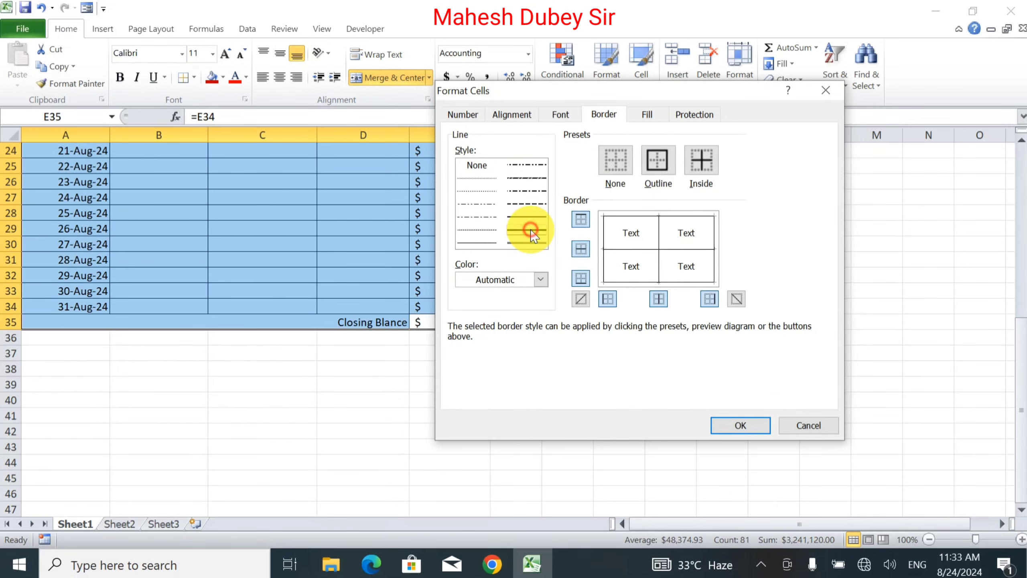
click(658, 159)
click(709, 162)
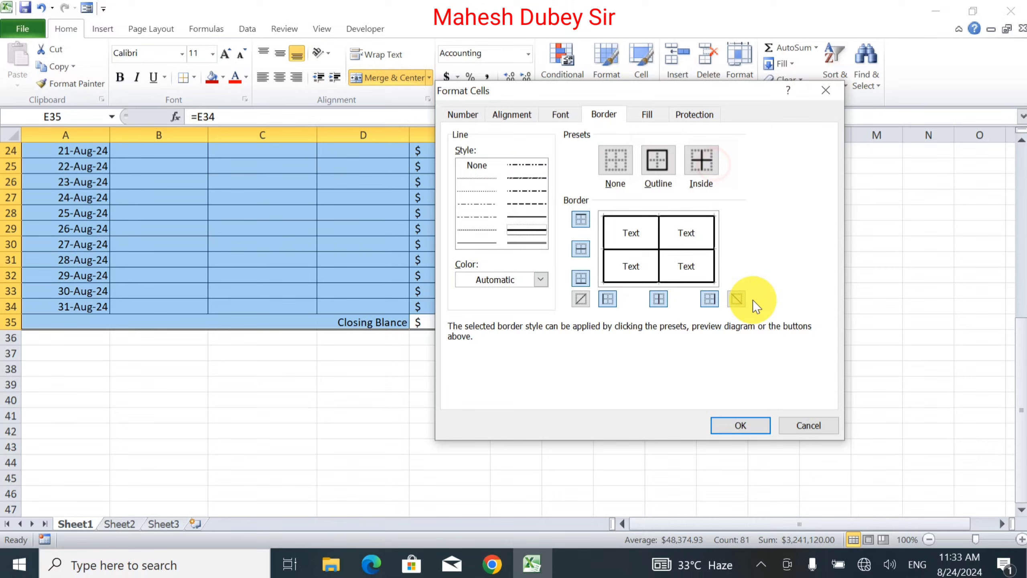
click(756, 430)
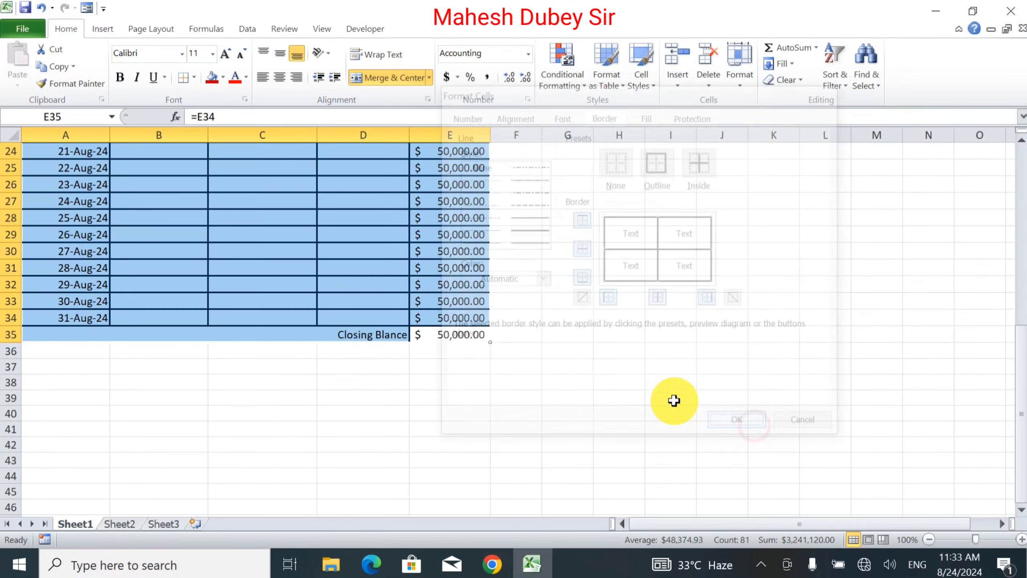
Fill the selected ledger table, including its header row, with the lightest orange theme color.
click(223, 77)
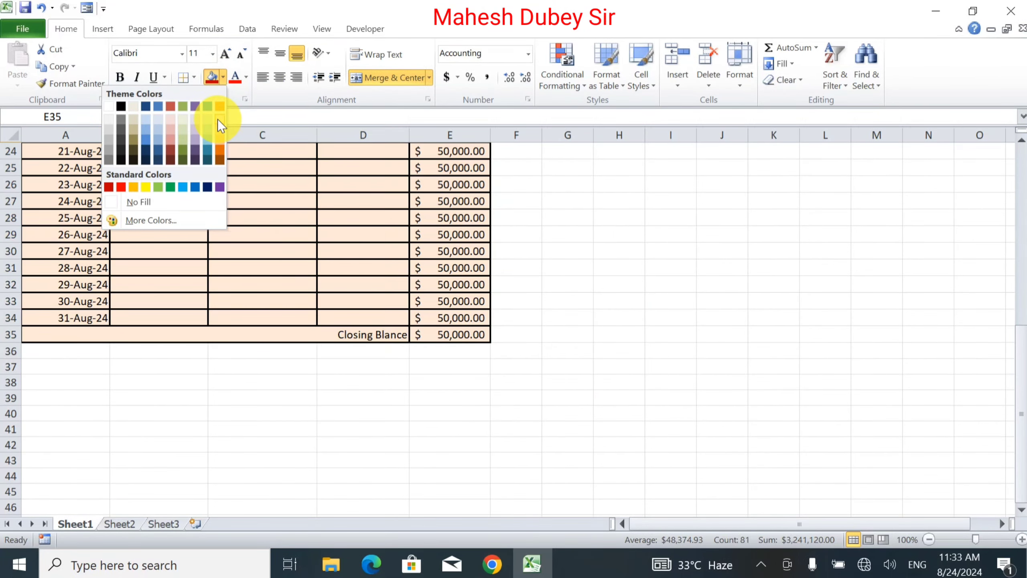
click(218, 118)
scroll(291, 256, up, 8)
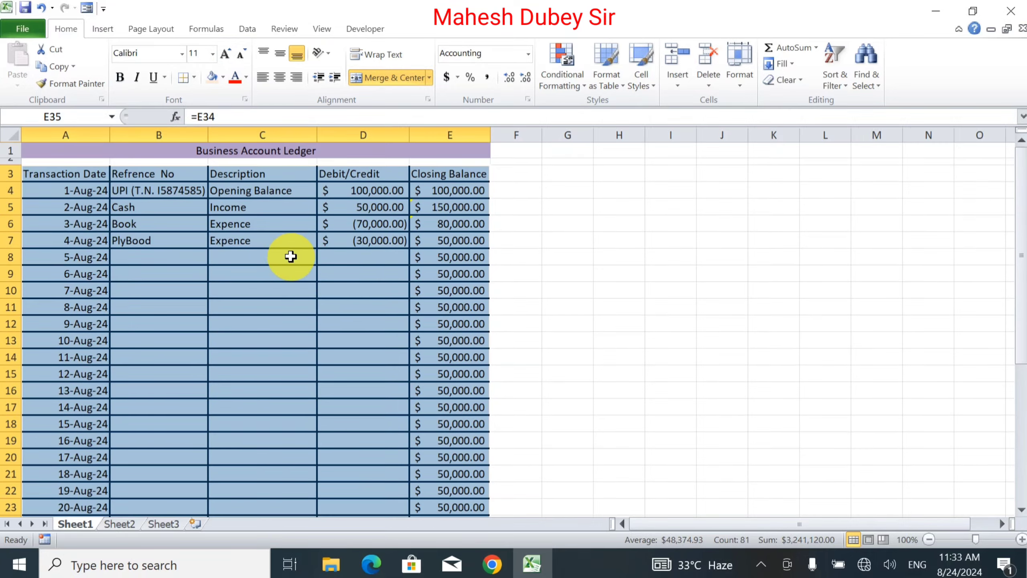
click(292, 257)
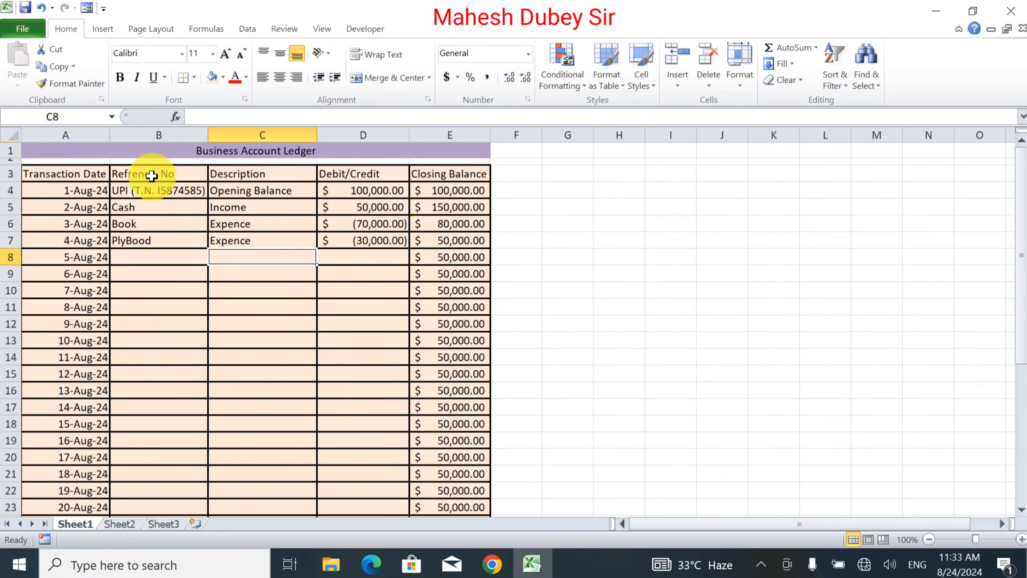
Enlarge the "Business Account Ledger" title in row 1 to font size 18 and make it bold.
click(154, 150)
click(225, 53)
click(225, 52)
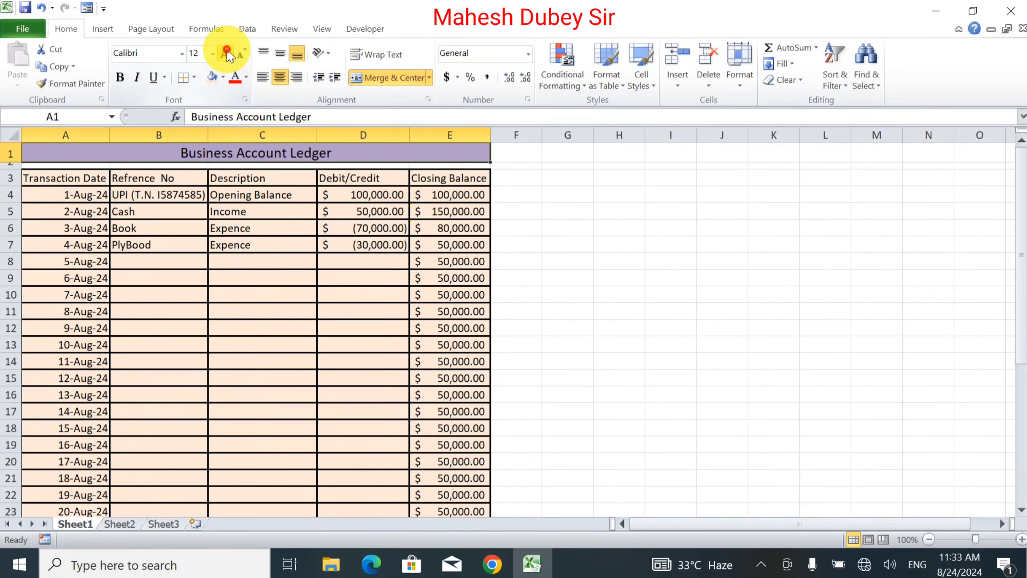
click(225, 53)
click(226, 52)
click(114, 75)
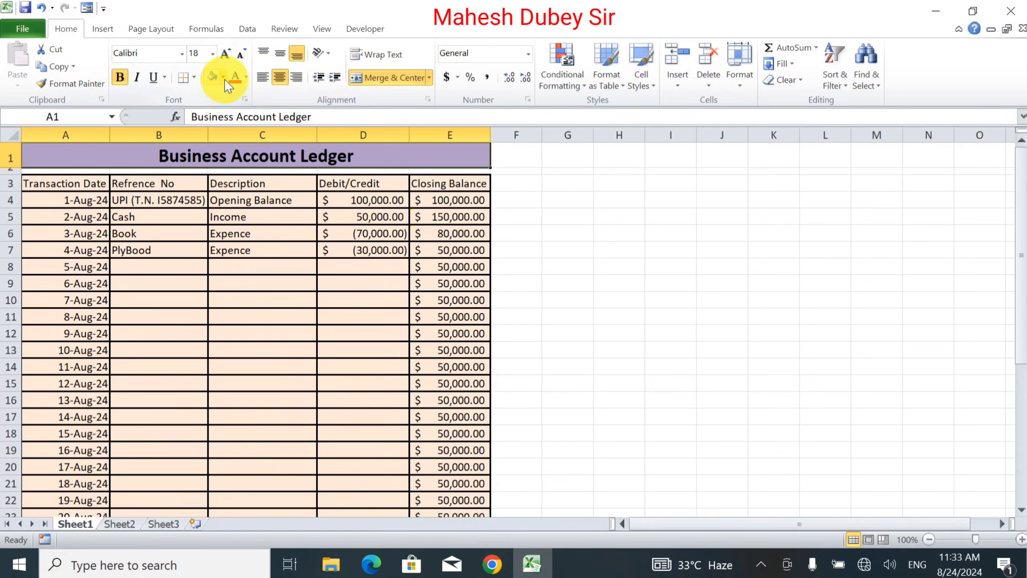
Set the "Business Account Ledger" title's font color to white and its cell fill to red.
click(247, 76)
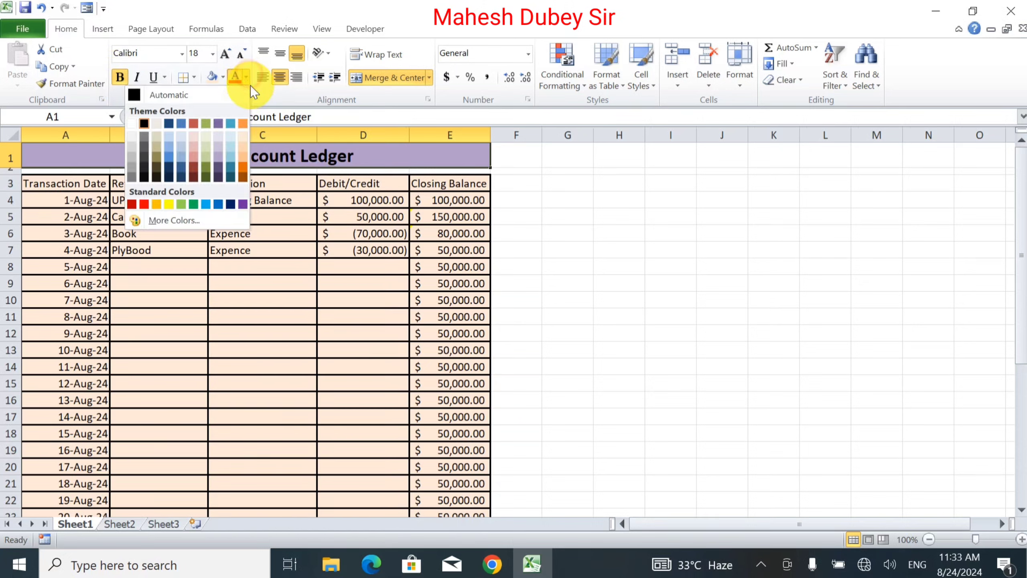
click(132, 123)
click(239, 253)
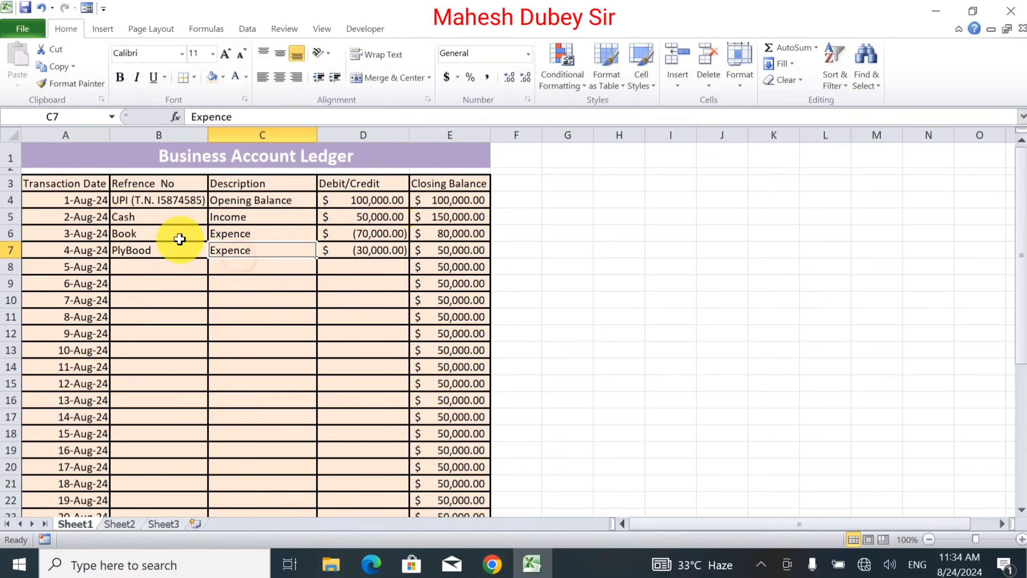
click(55, 154)
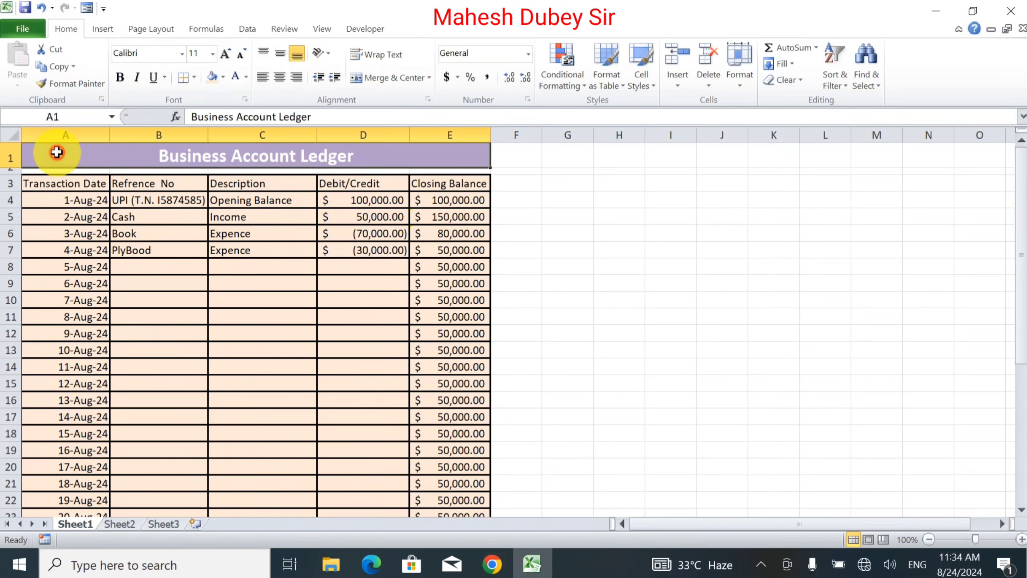
click(225, 77)
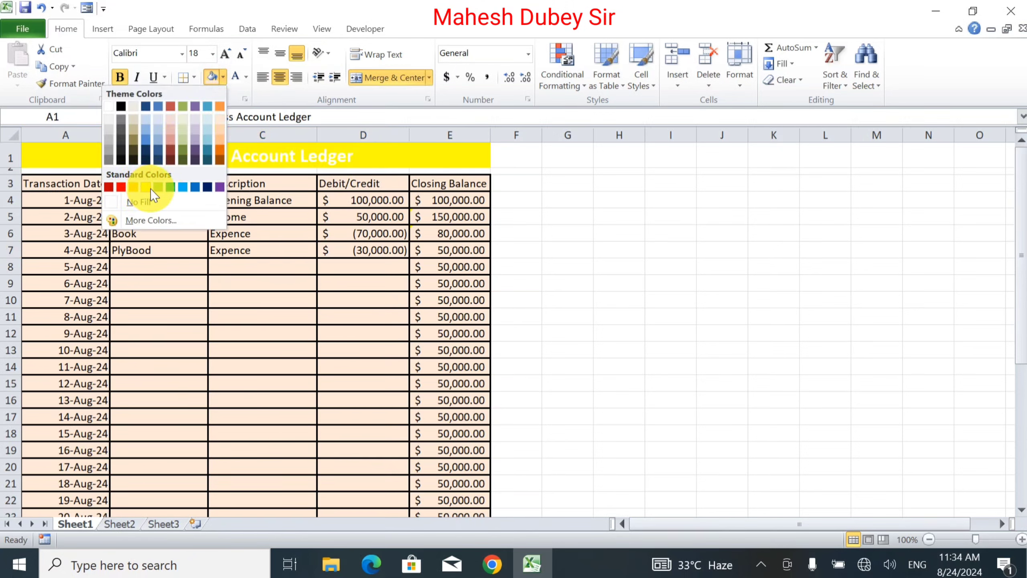
click(120, 187)
click(117, 214)
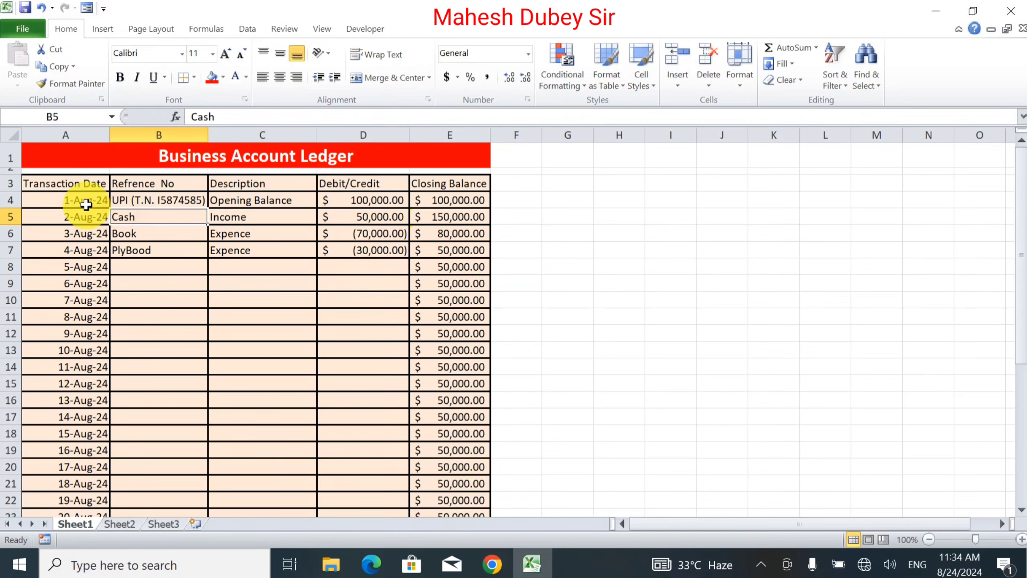
Make the "Closing Balance" header in E3 bold and center it horizontally.
drag(56, 184, 468, 180)
click(467, 184)
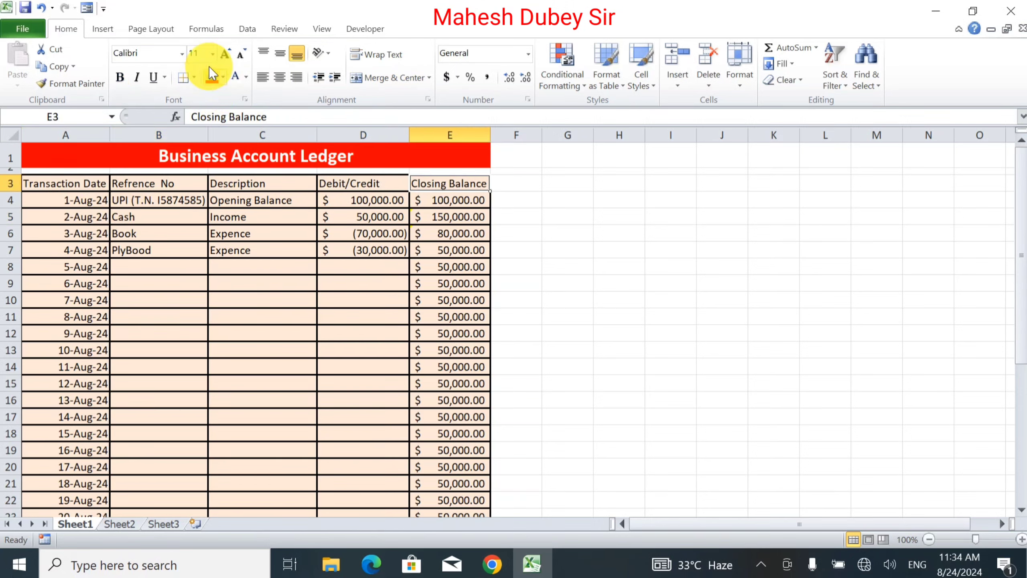
click(118, 76)
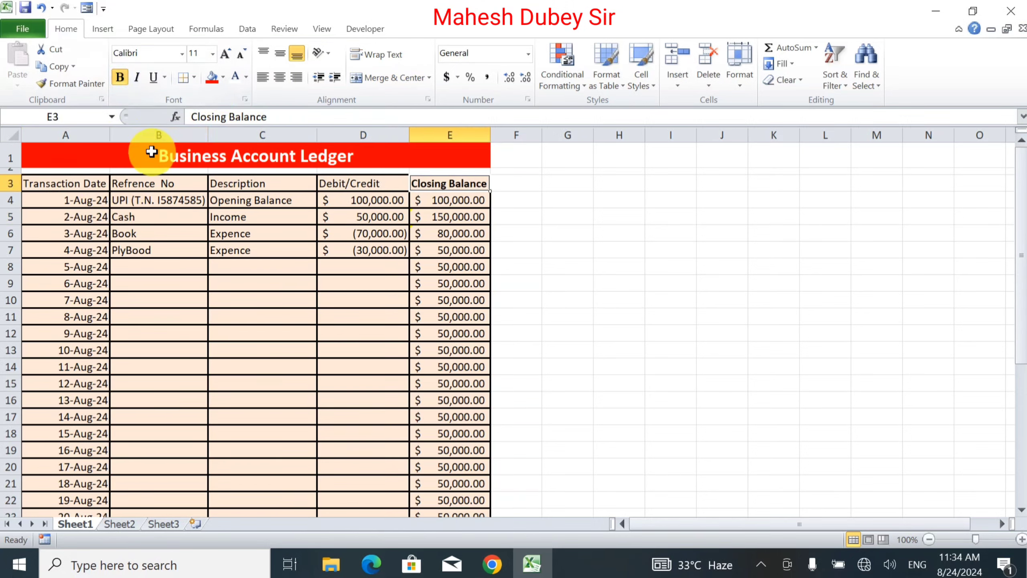
click(285, 78)
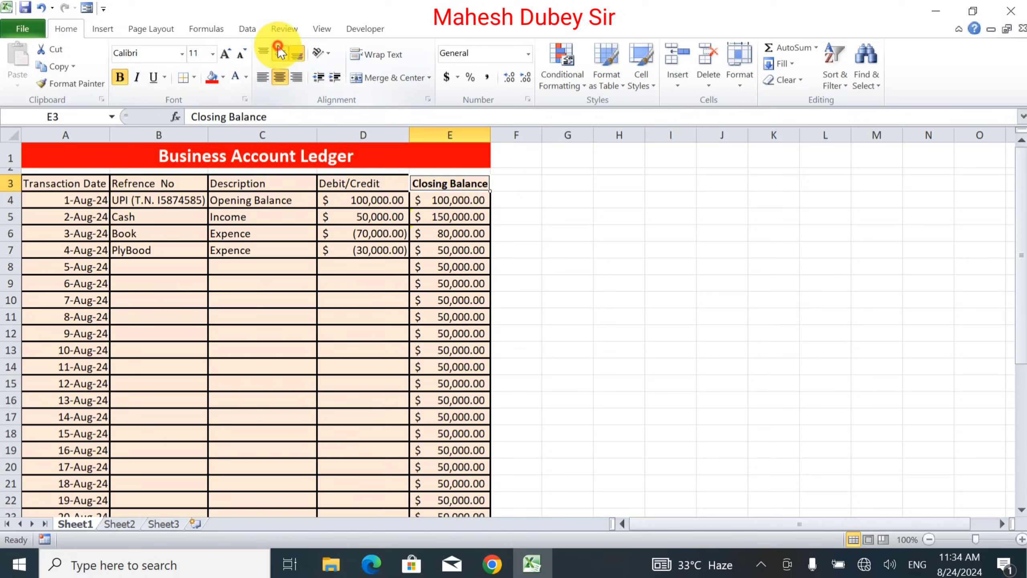
Vertically middle-align the "Closing Balance" header in E3.
click(279, 52)
click(223, 77)
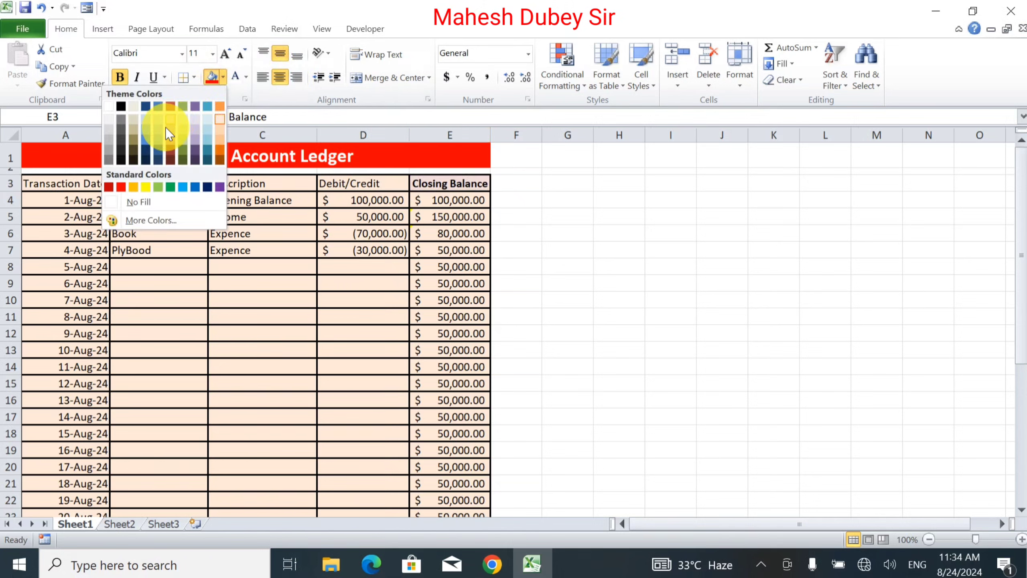
click(448, 183)
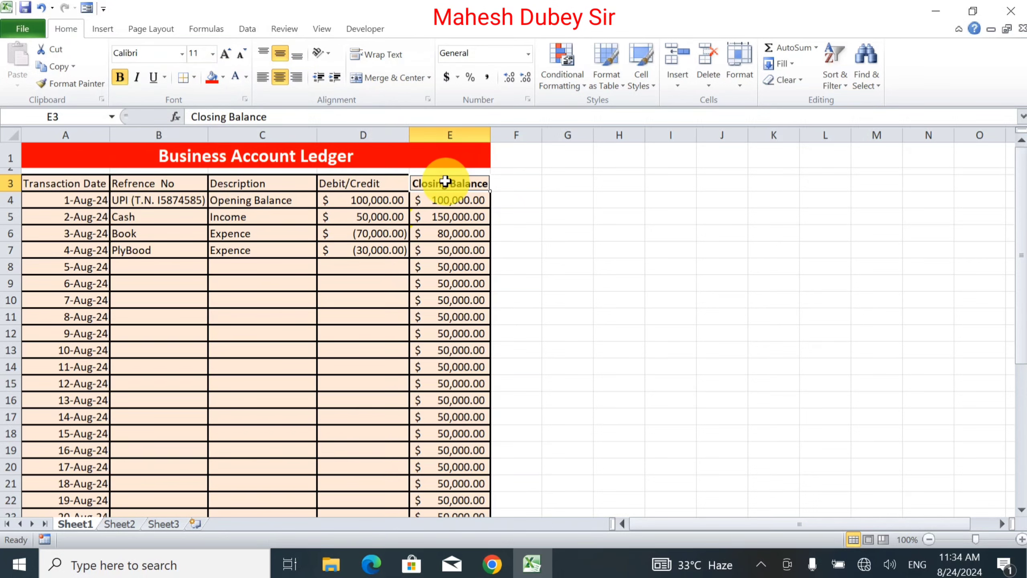
Make all column headers in A3:E3 bold and center them horizontally and vertically.
drag(448, 183, 28, 177)
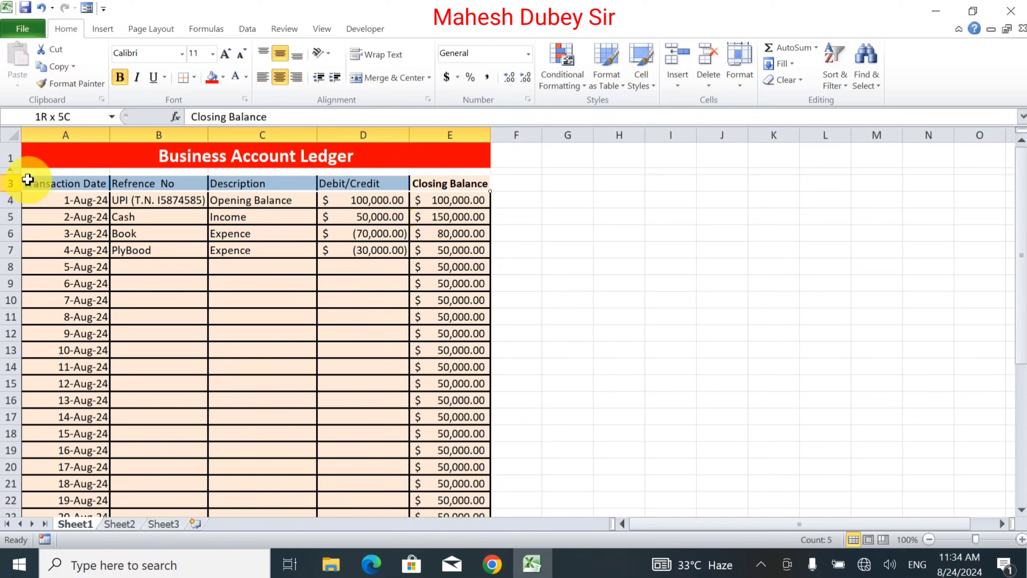
click(28, 178)
key(shift+Right)
key(shift+Right)
key(shift+Right)
key(shift+Right)
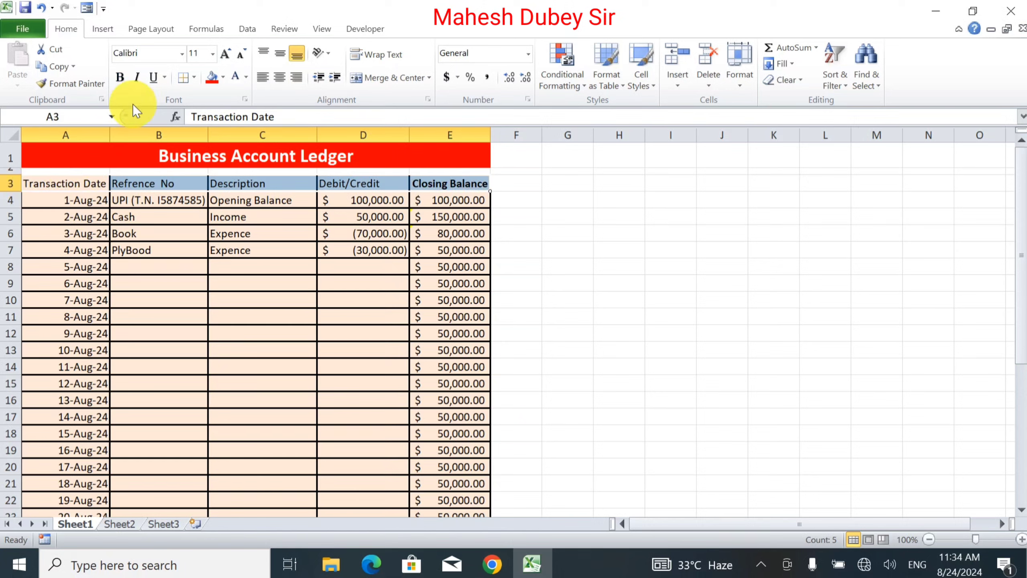
click(118, 78)
click(283, 76)
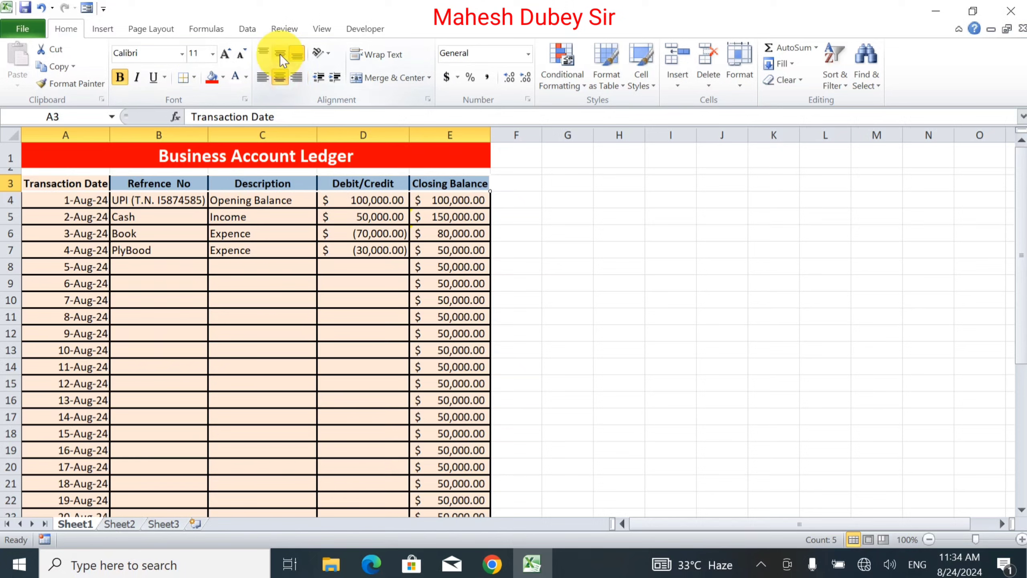
Fill the header cells A3:E3 with an orange theme color darker than the table body's fill.
click(224, 77)
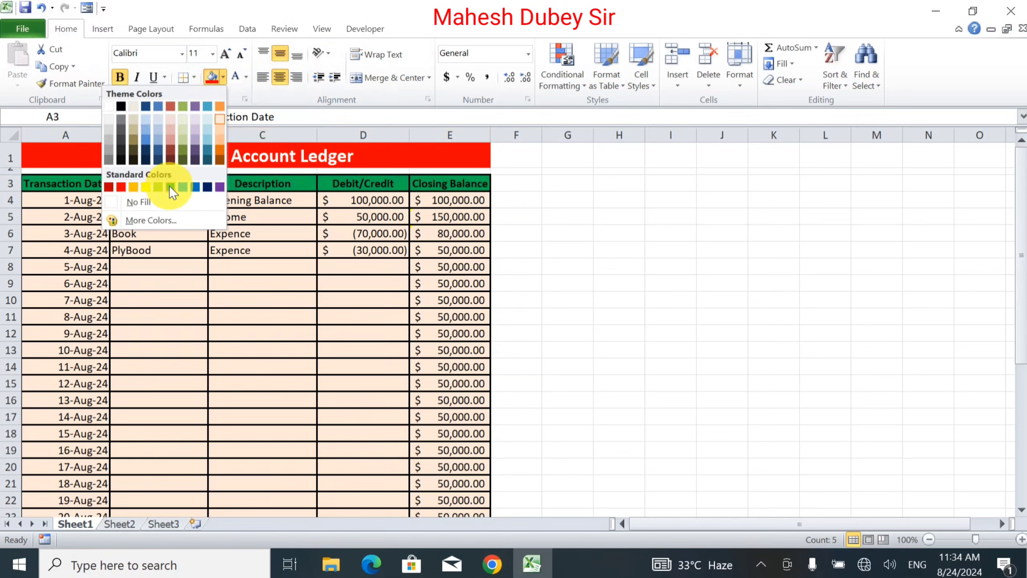
click(218, 136)
click(361, 265)
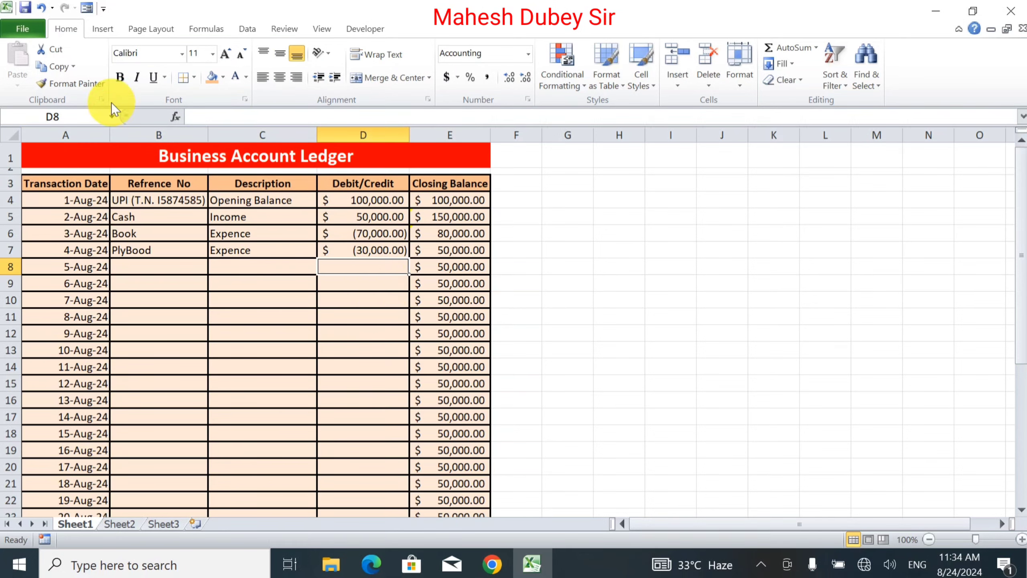